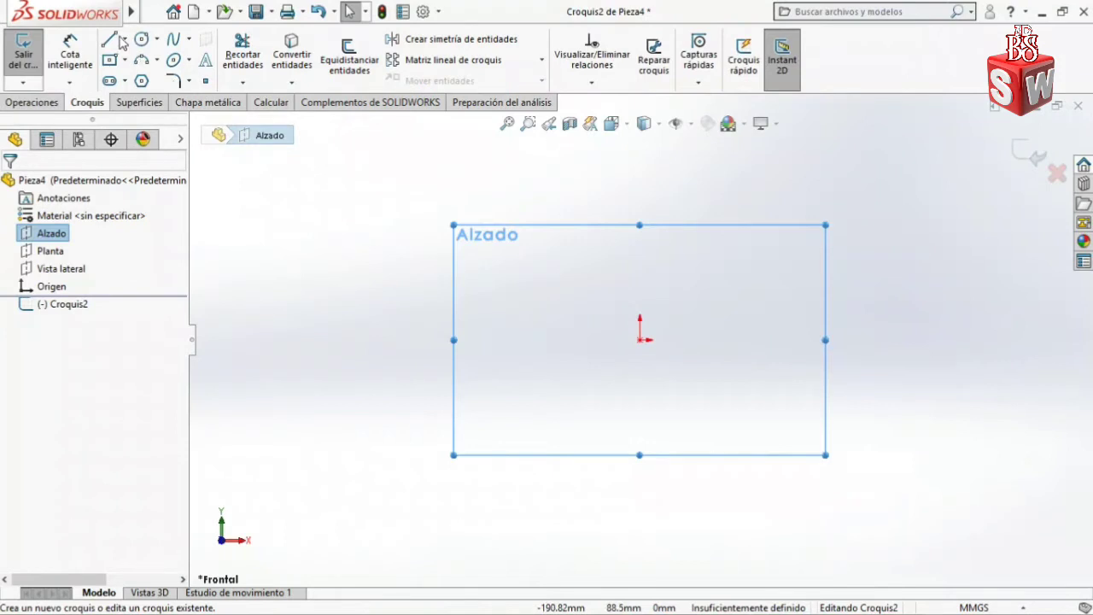
Draw a vertical construction line about 95 mm long upward from the origin in the Alzado sketch
click(126, 41)
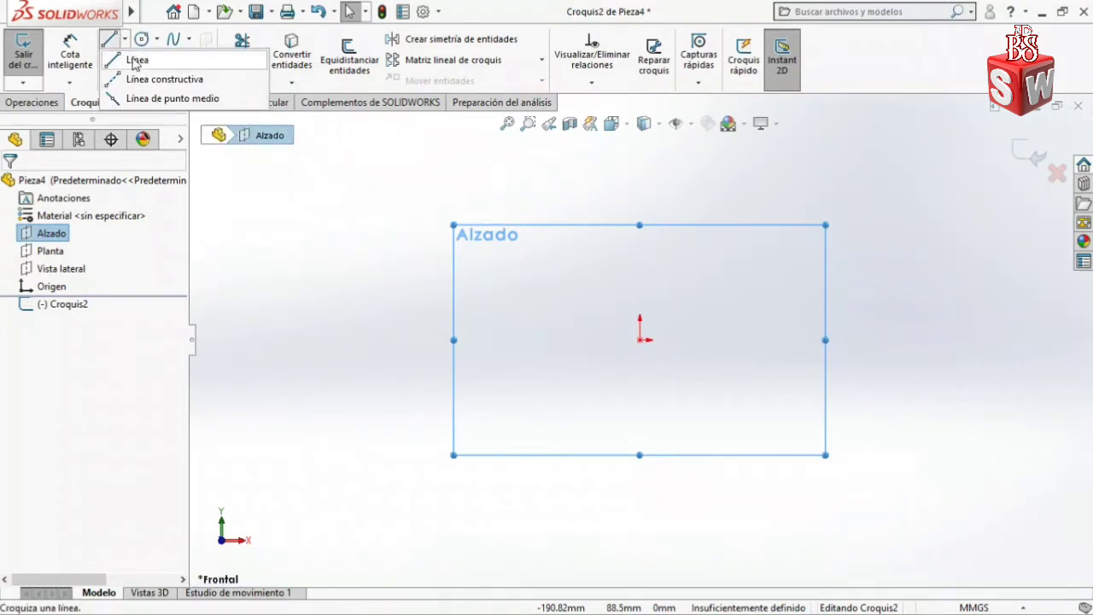
click(147, 79)
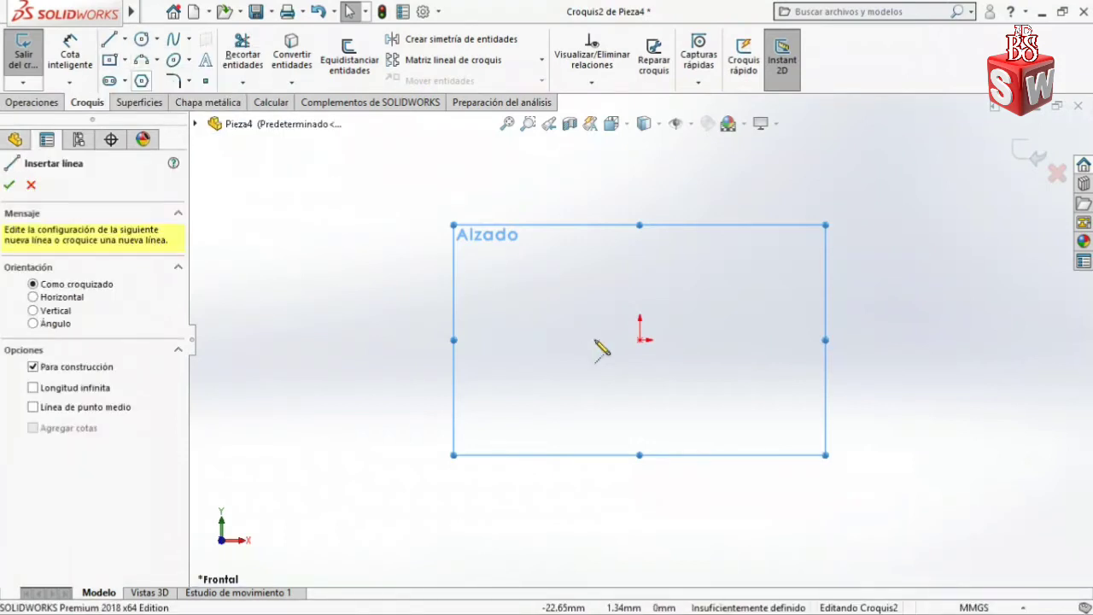
click(659, 360)
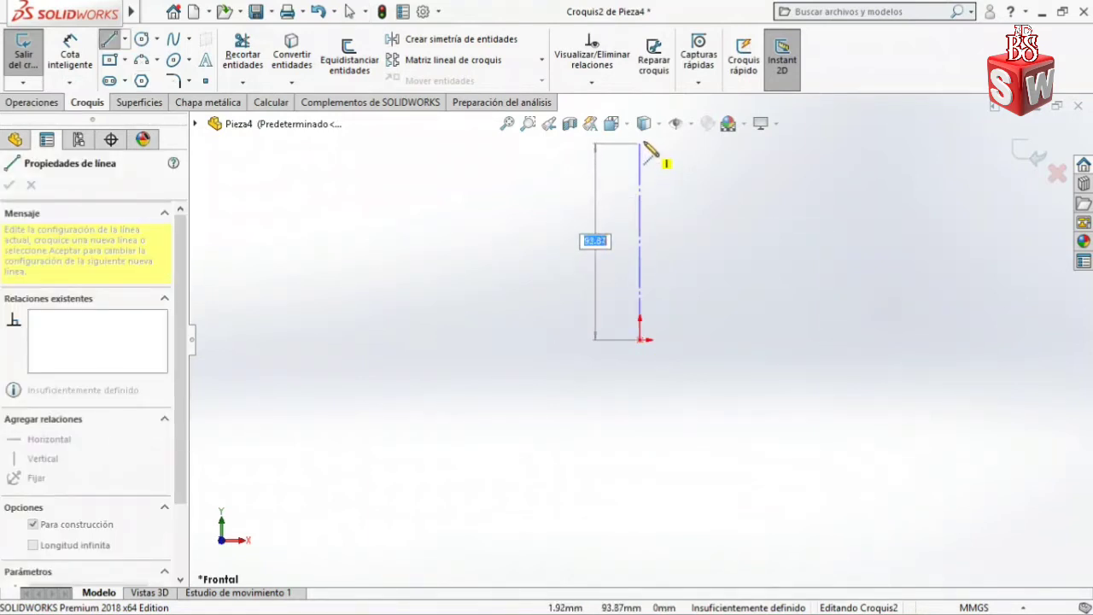
click(644, 144)
key(Escape)
key(Escape)
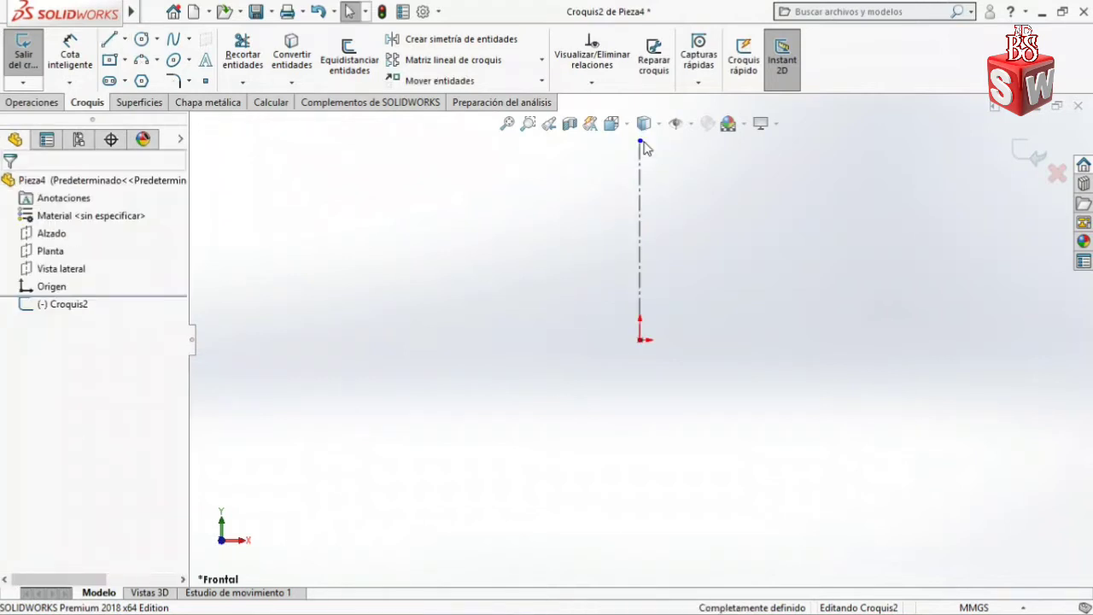
Draw two connected lines rising to the left of the construction line, the first 60 mm from the origin and the second 80 mm
click(109, 39)
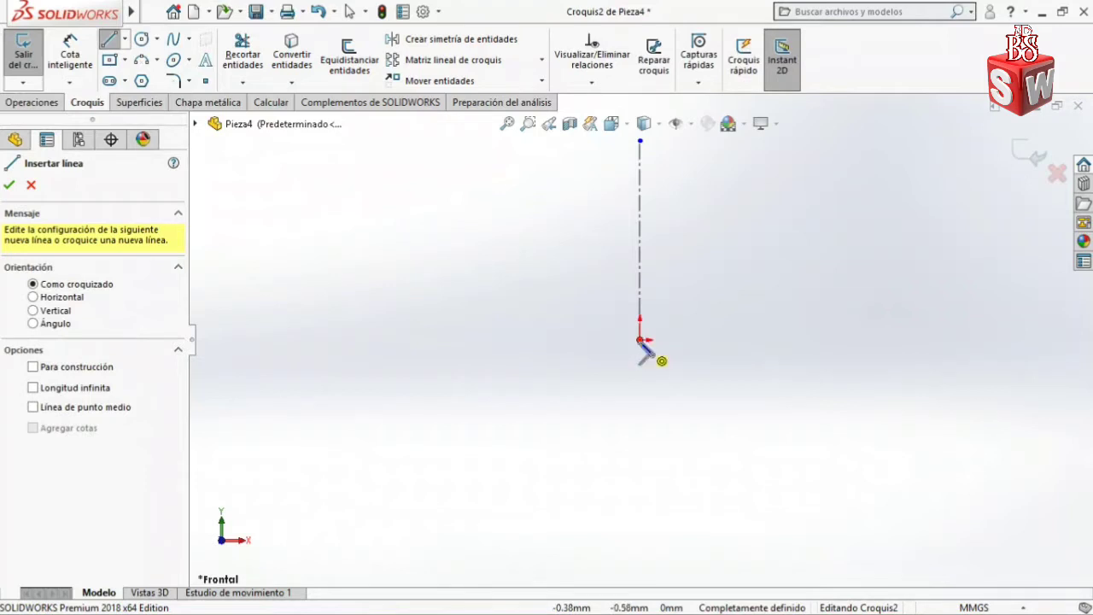
click(640, 340)
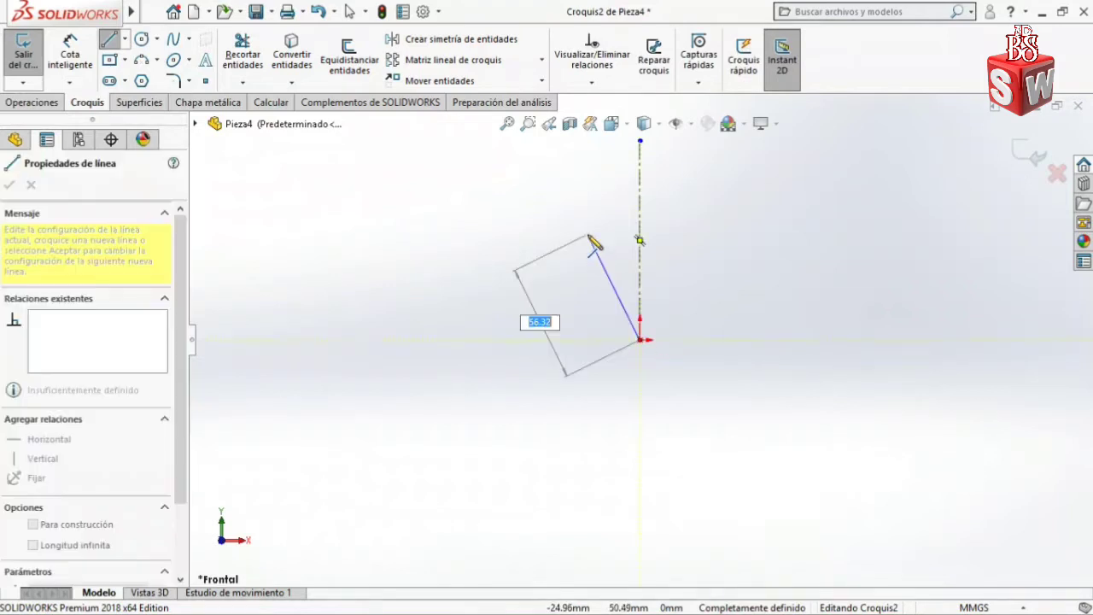
text(60)
key(Return)
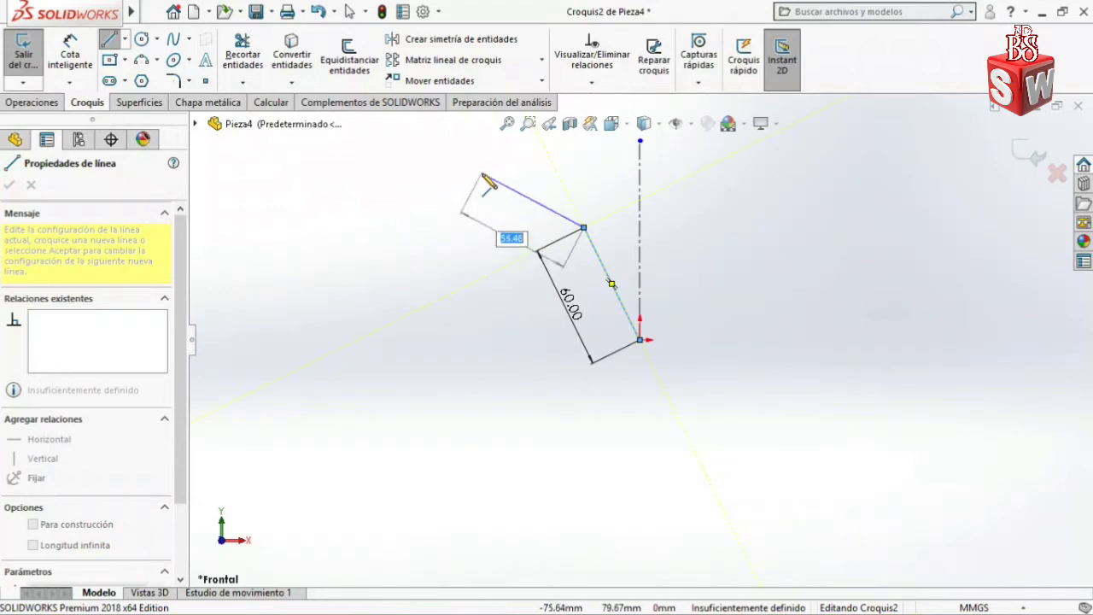
text(80)
key(Return)
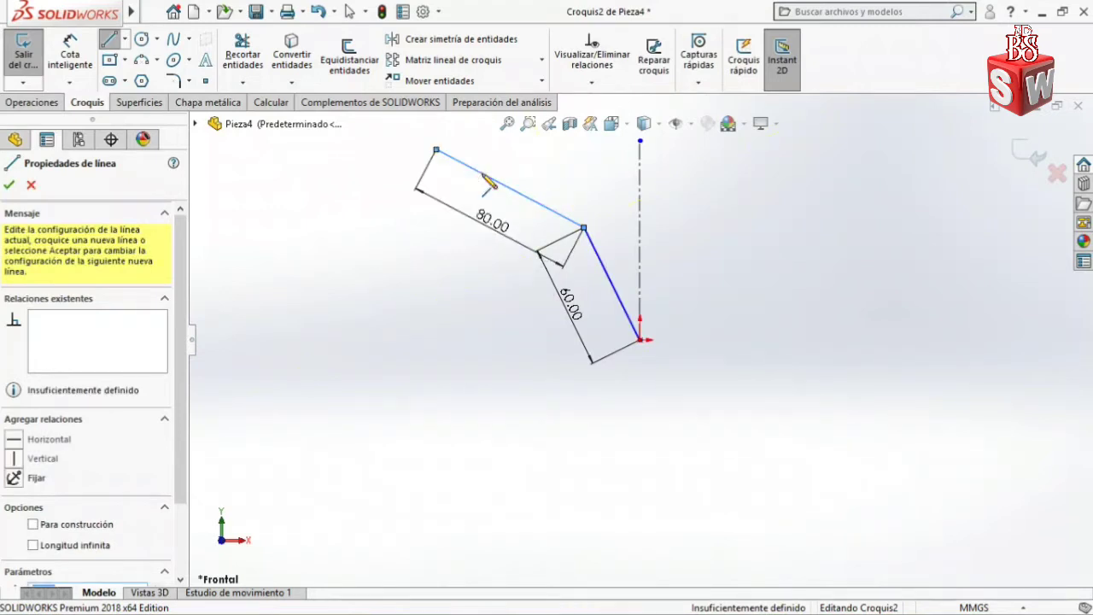
key(Escape)
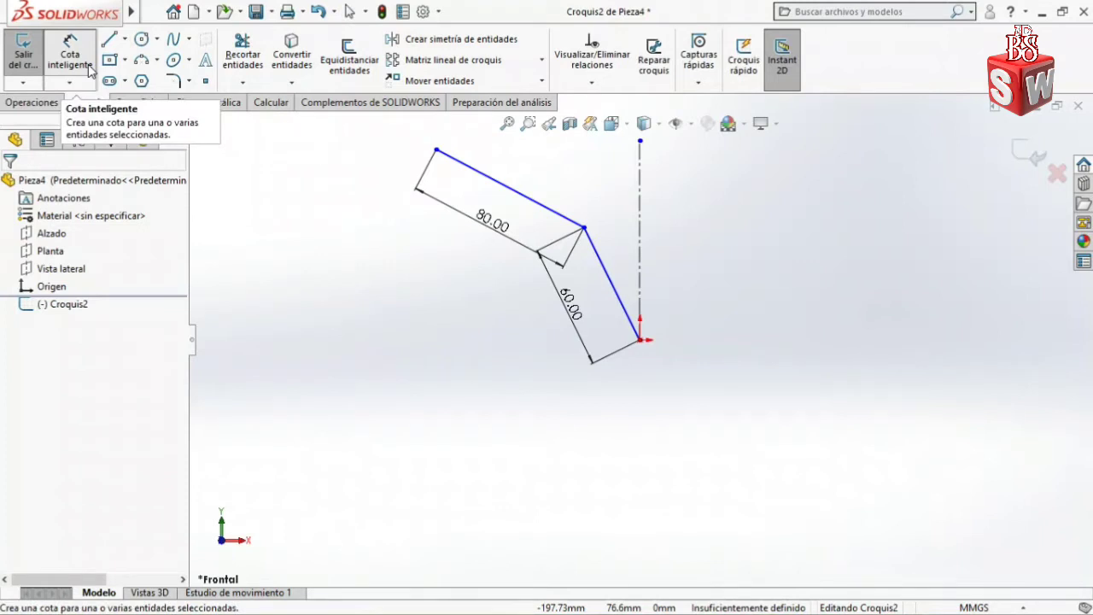
Dimension the angle between the 60 mm line and the vertical construction line as 26°
click(89, 70)
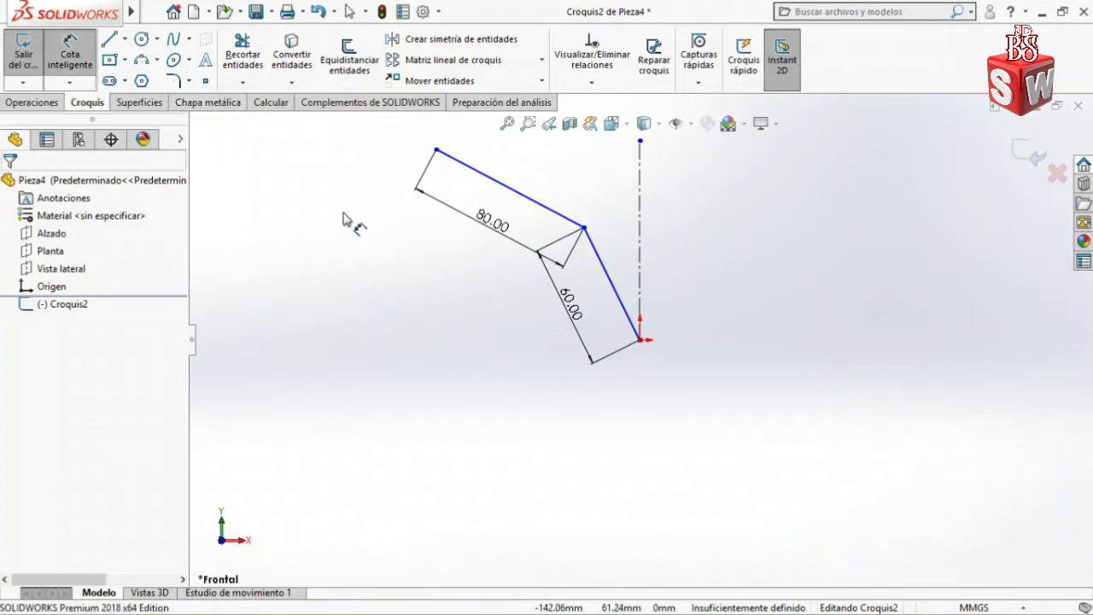
click(612, 287)
click(641, 239)
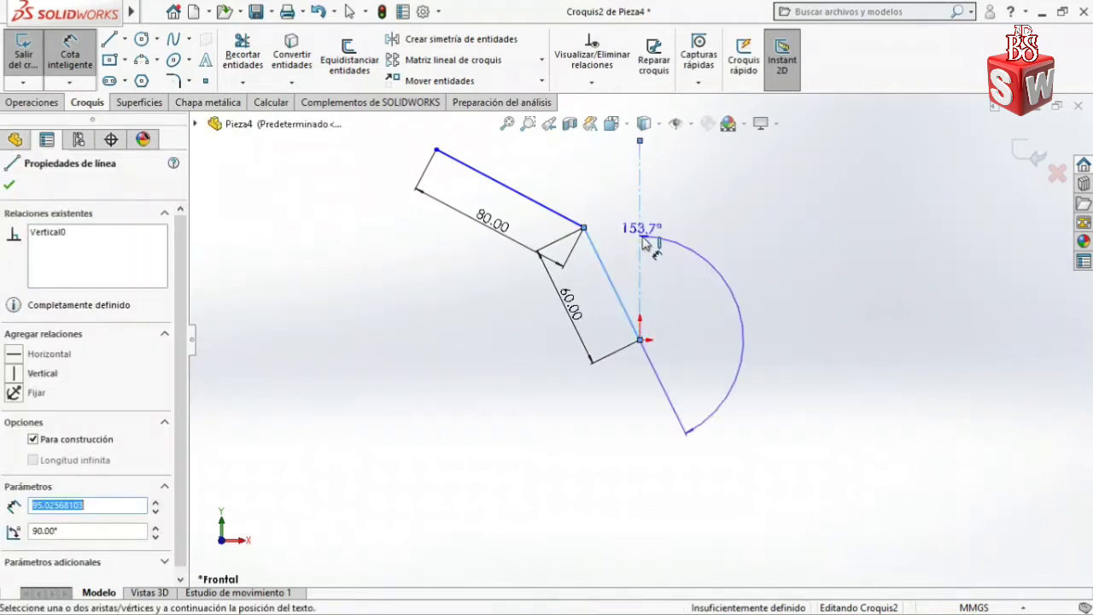
click(612, 187)
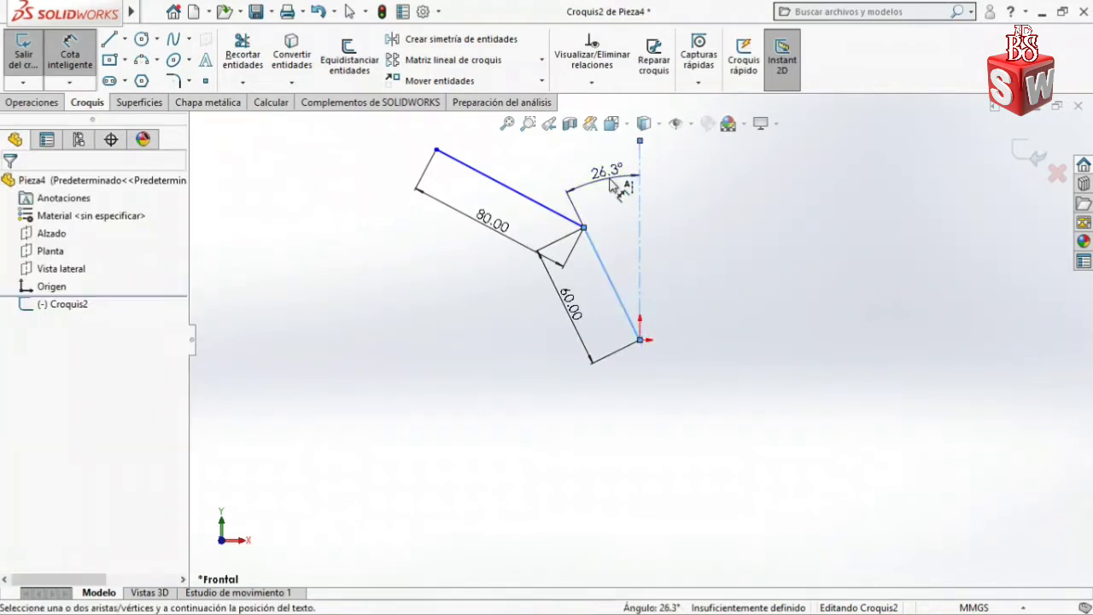
click(612, 186)
key(Return)
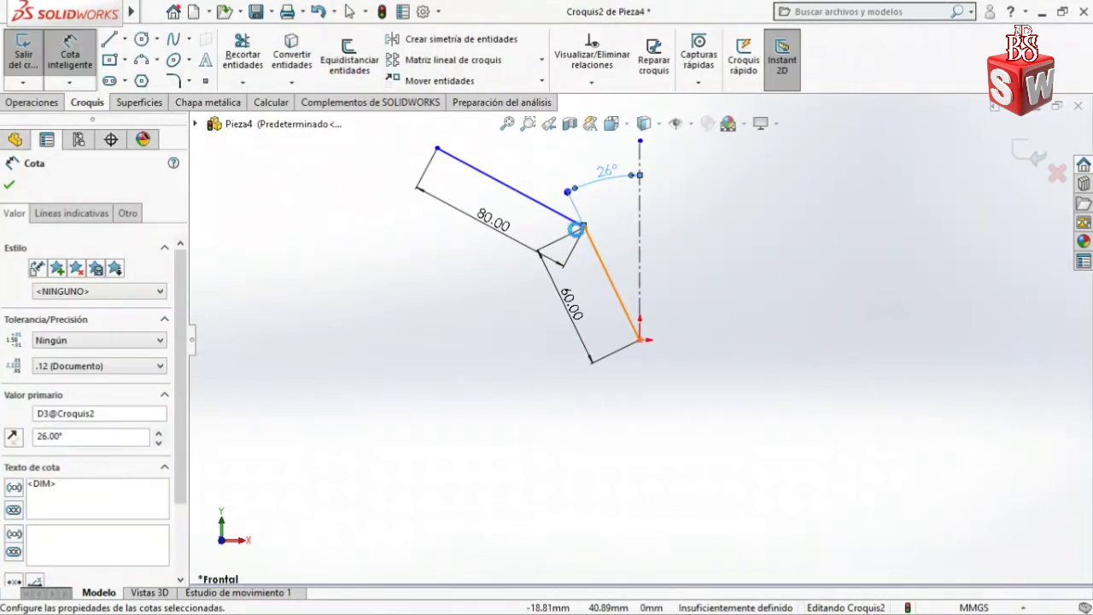
Dimension the angle between the 60 mm and 80 mm lines as 140° and exit the sketch
click(584, 233)
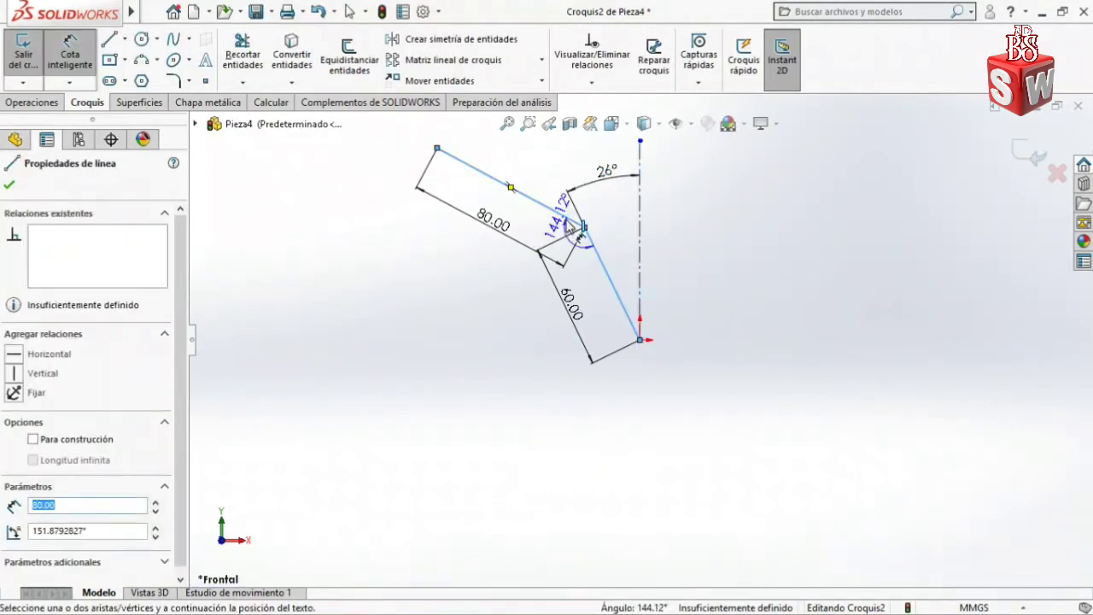
click(523, 309)
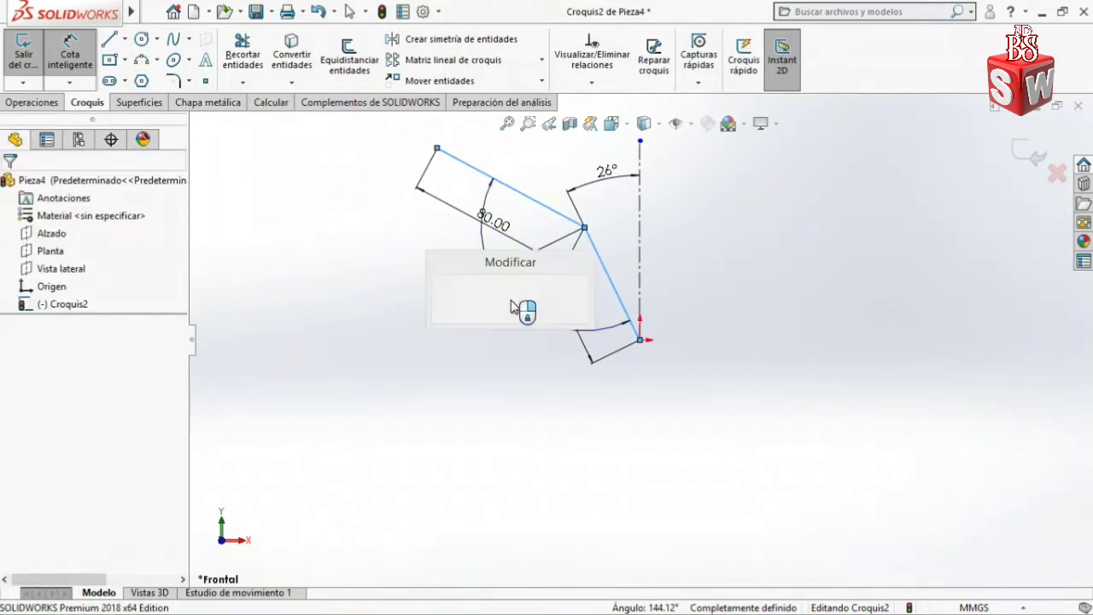
text(1)
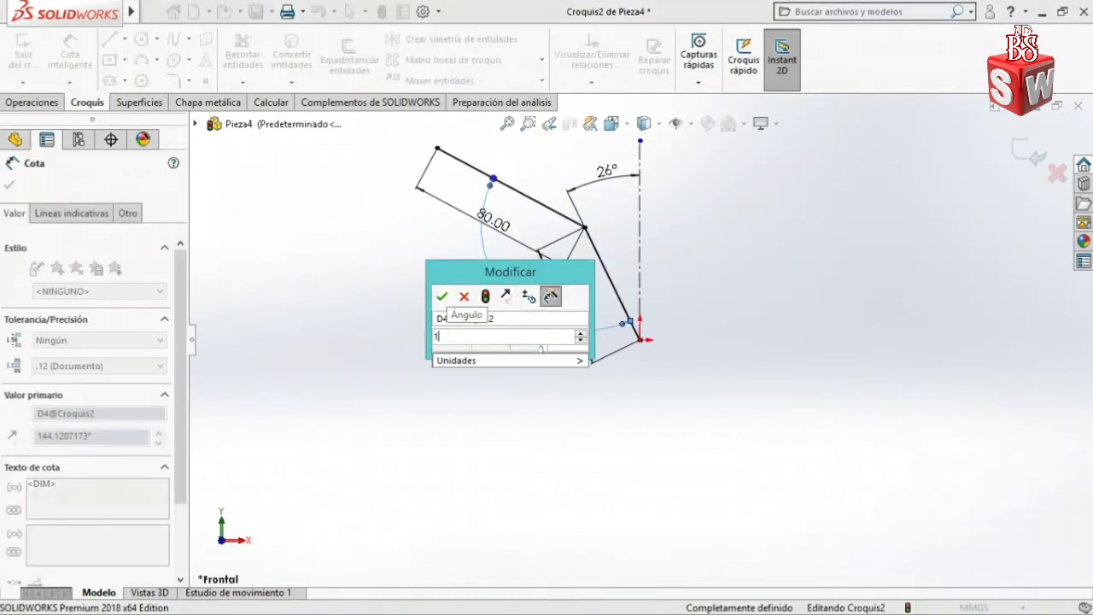
text(40)
key(Return)
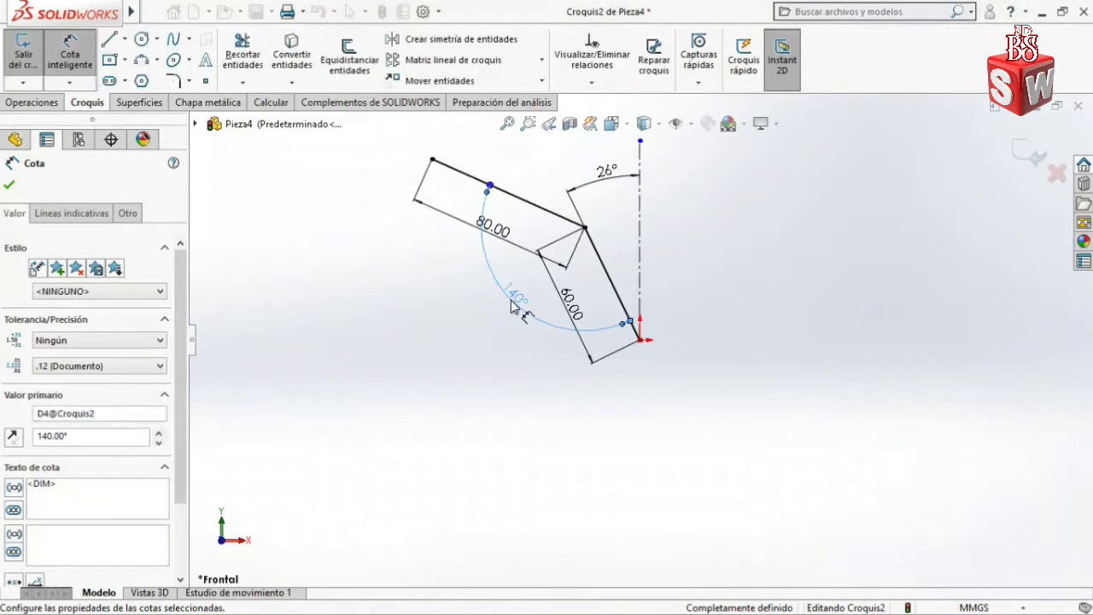
key(Escape)
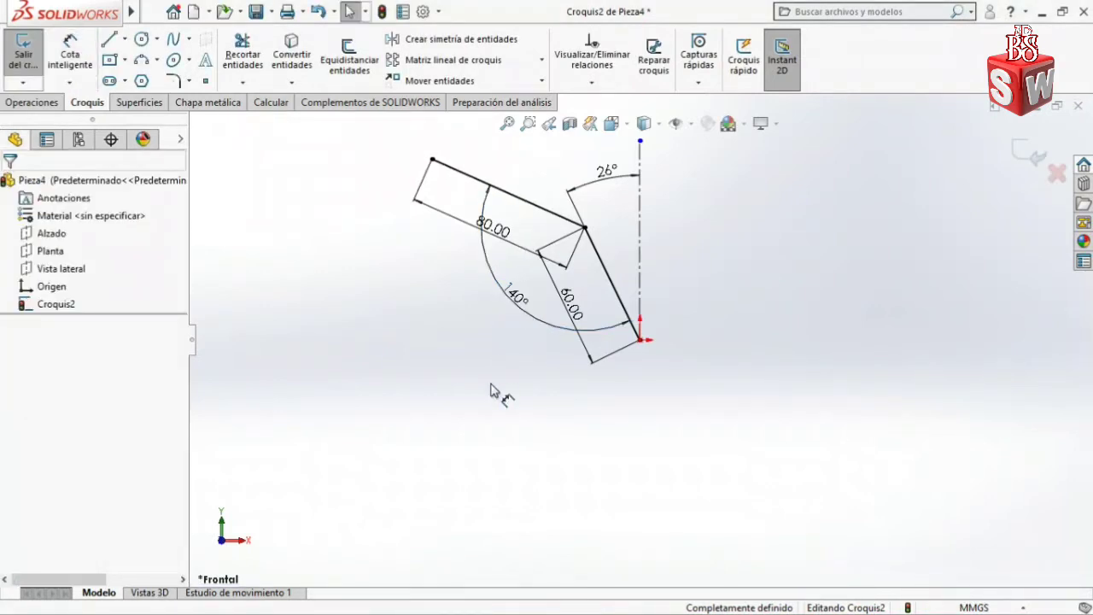
click(23, 53)
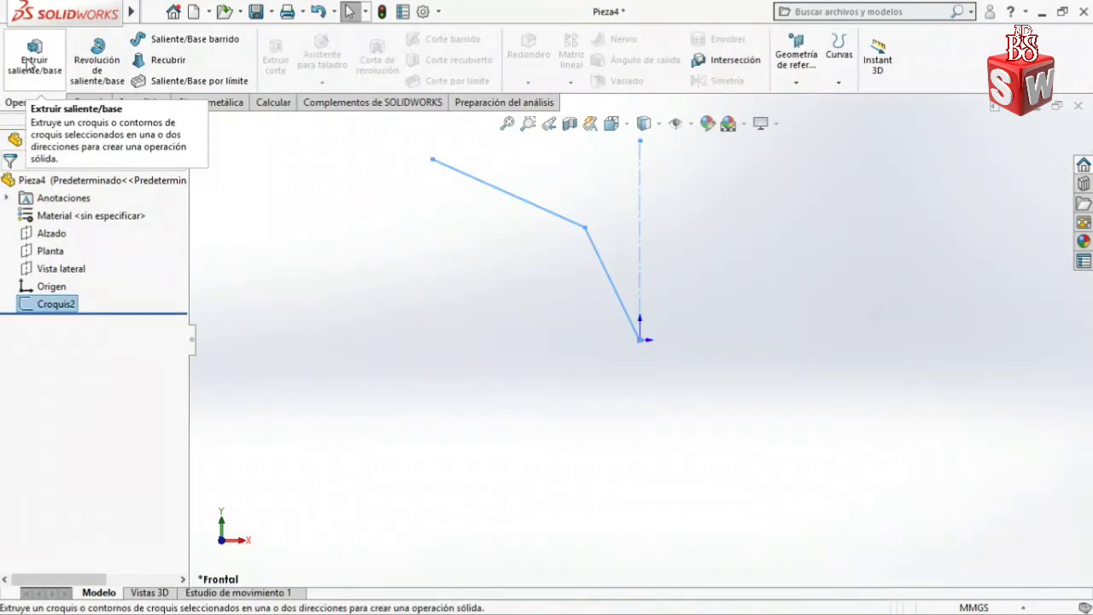
click(360, 291)
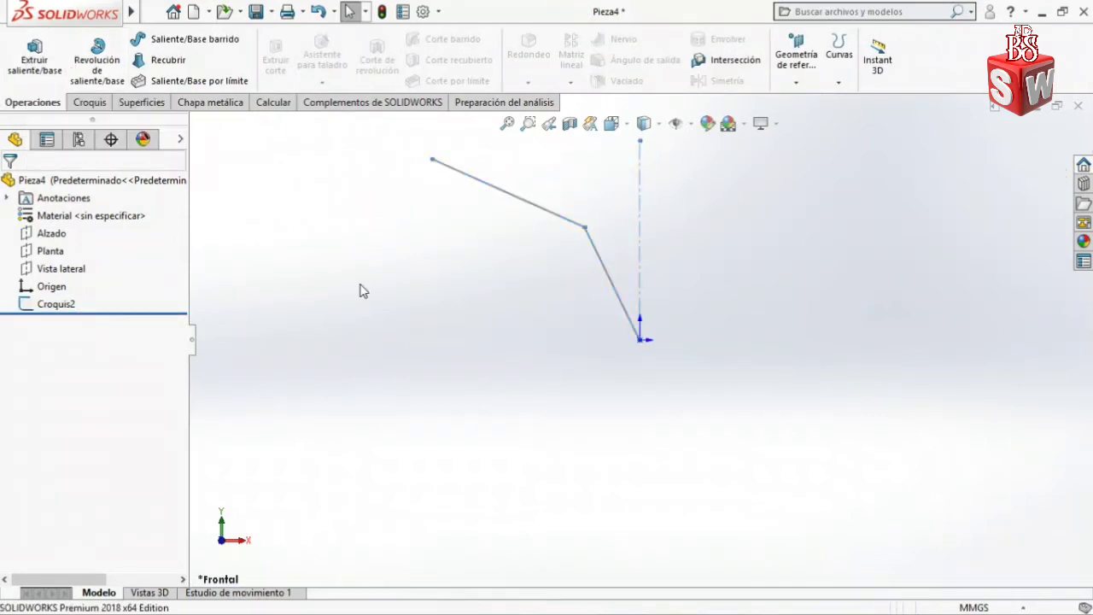
Create a reference plane perpendicular to the 80 mm line at its free endpoint and name it Cyplane
click(796, 50)
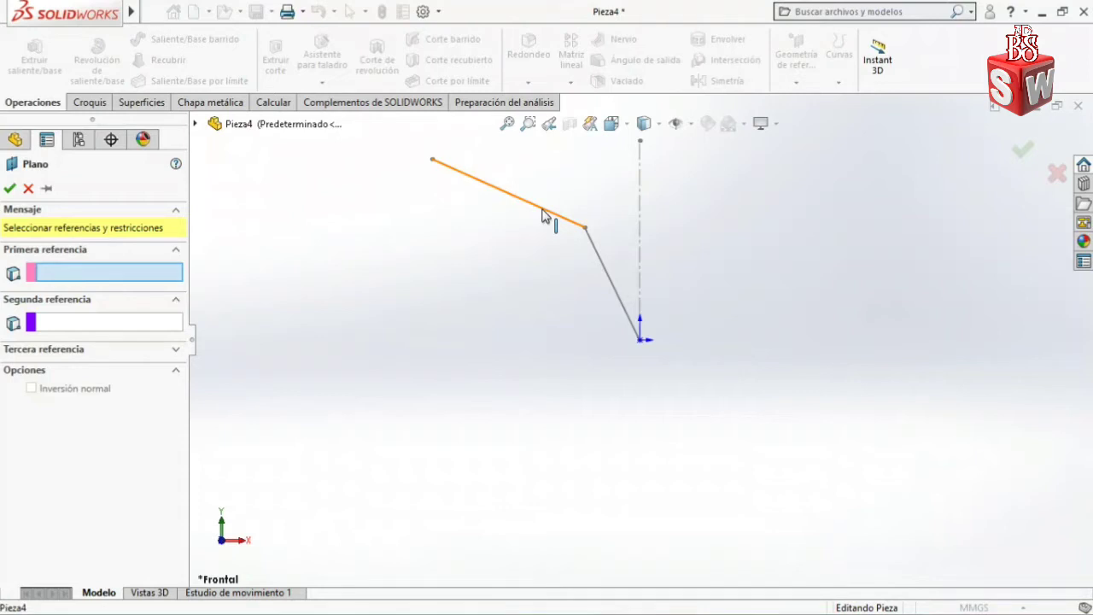
click(543, 216)
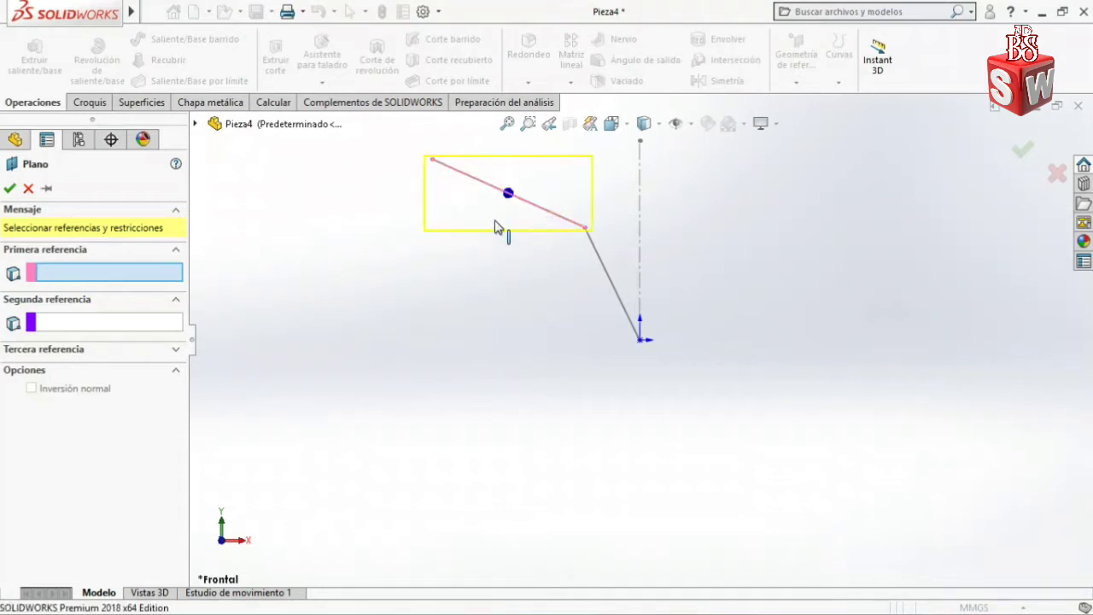
click(433, 160)
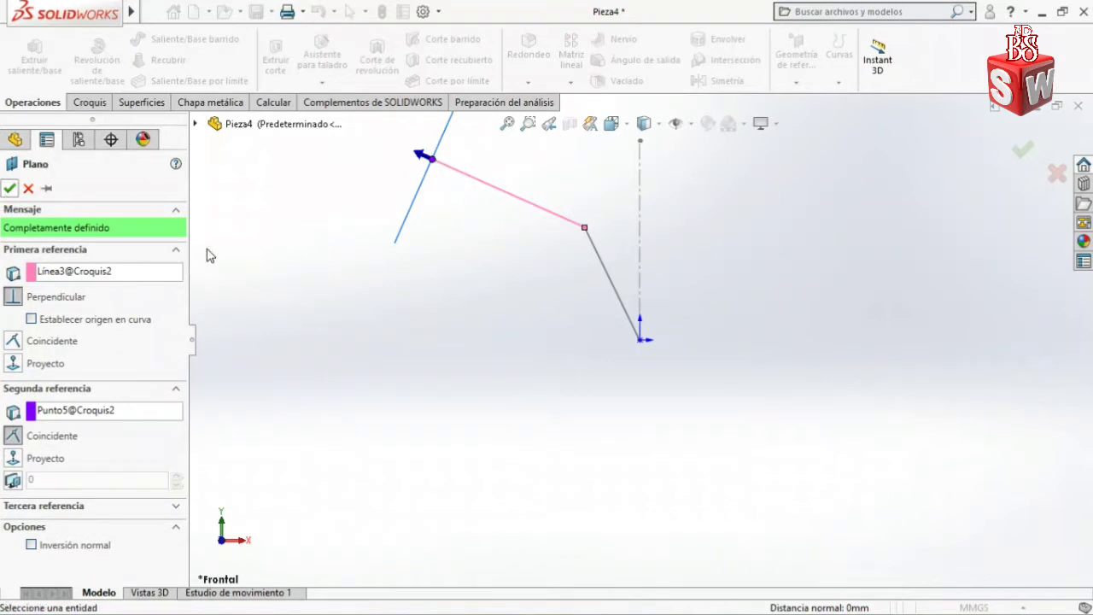
key(Return)
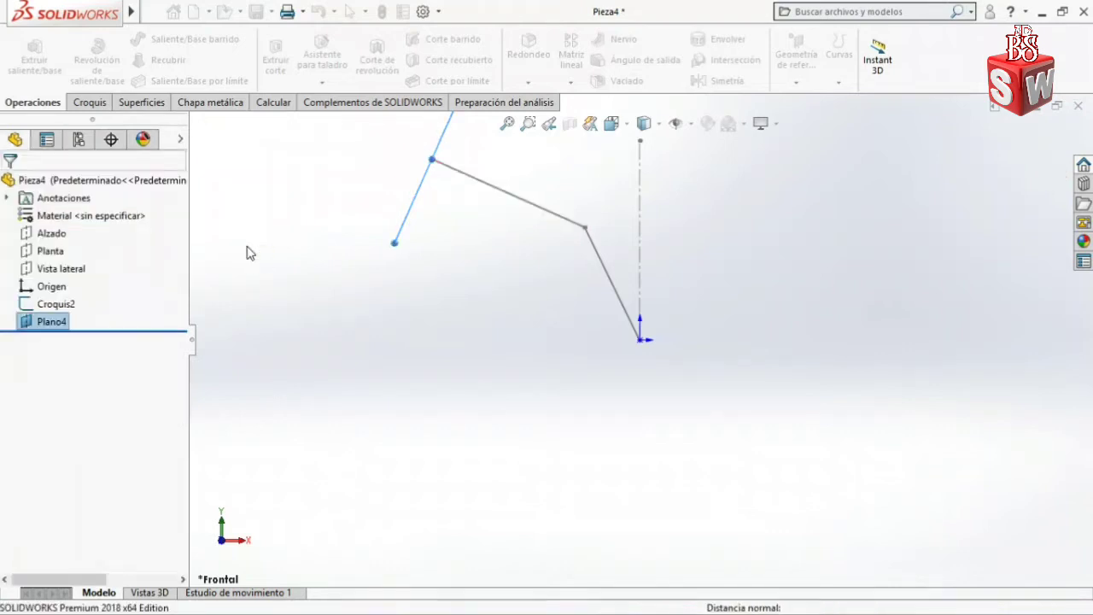
key(ctrl+7)
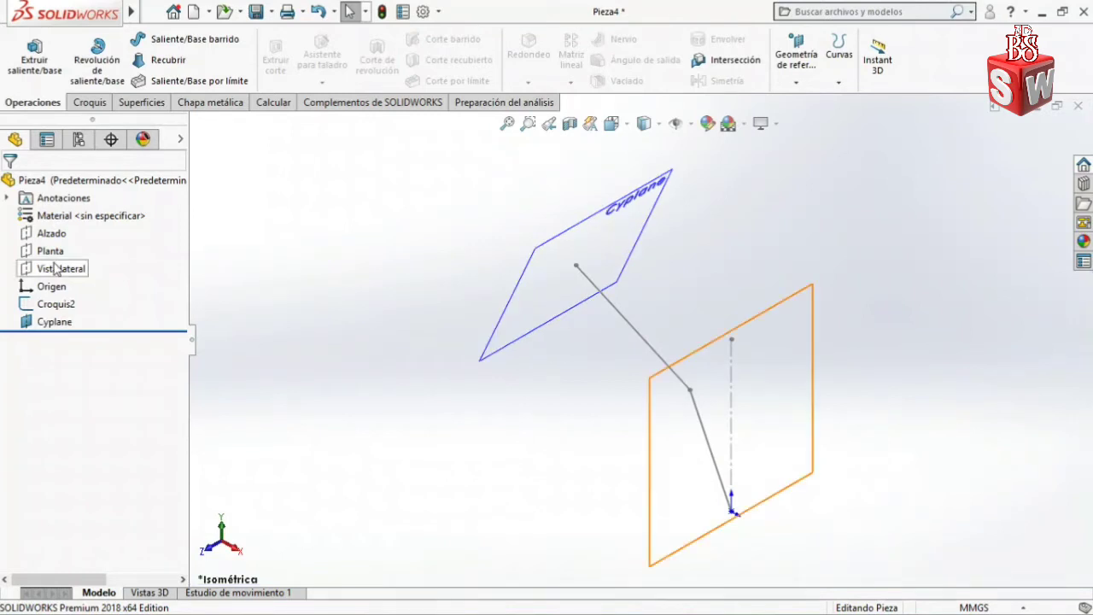
Start a sketch on the Vista lateral plane and draw a horizontal construction line about 74 mm long from the origin toward negative Z
click(54, 270)
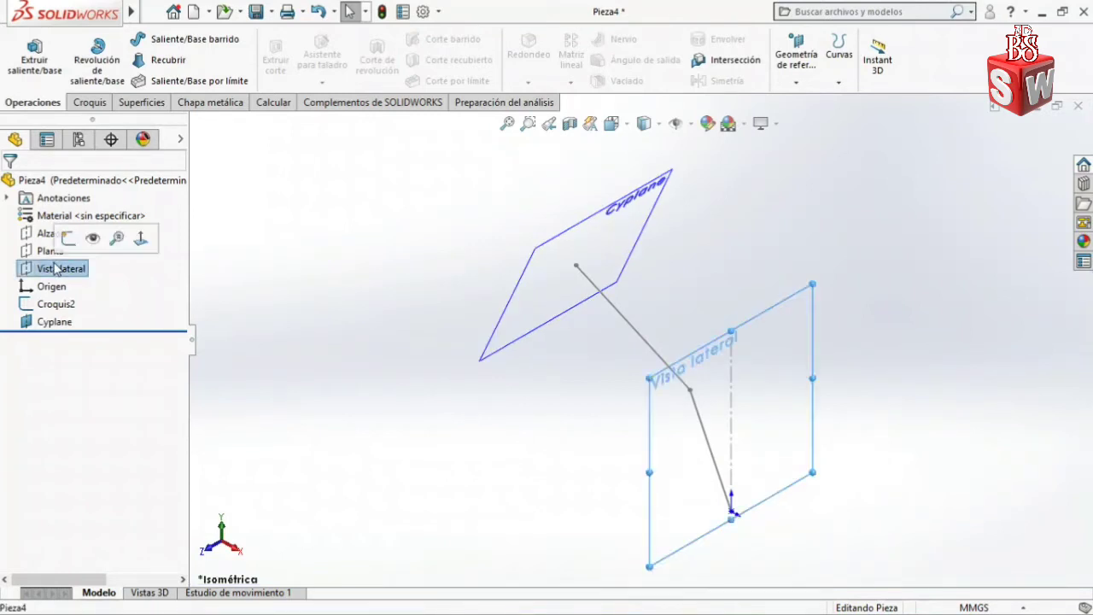
click(67, 238)
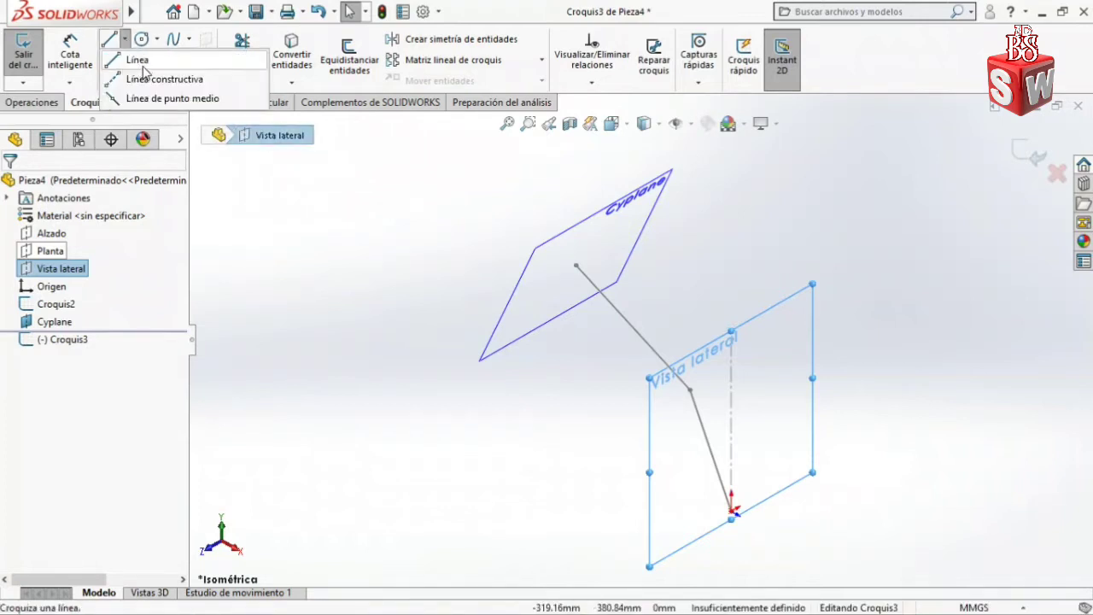
click(157, 80)
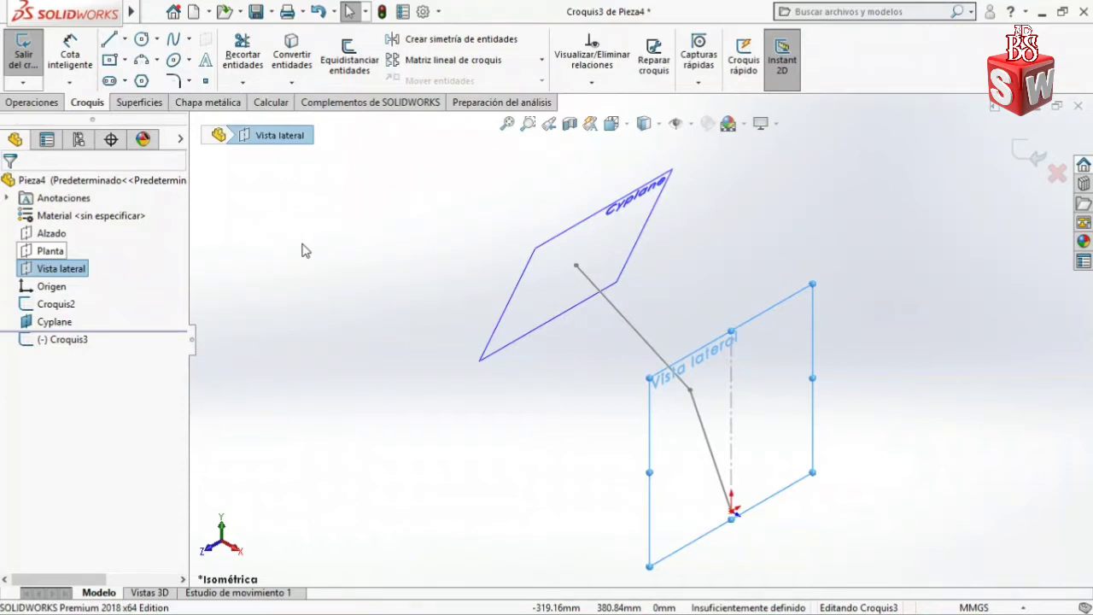
key(ctrl+8)
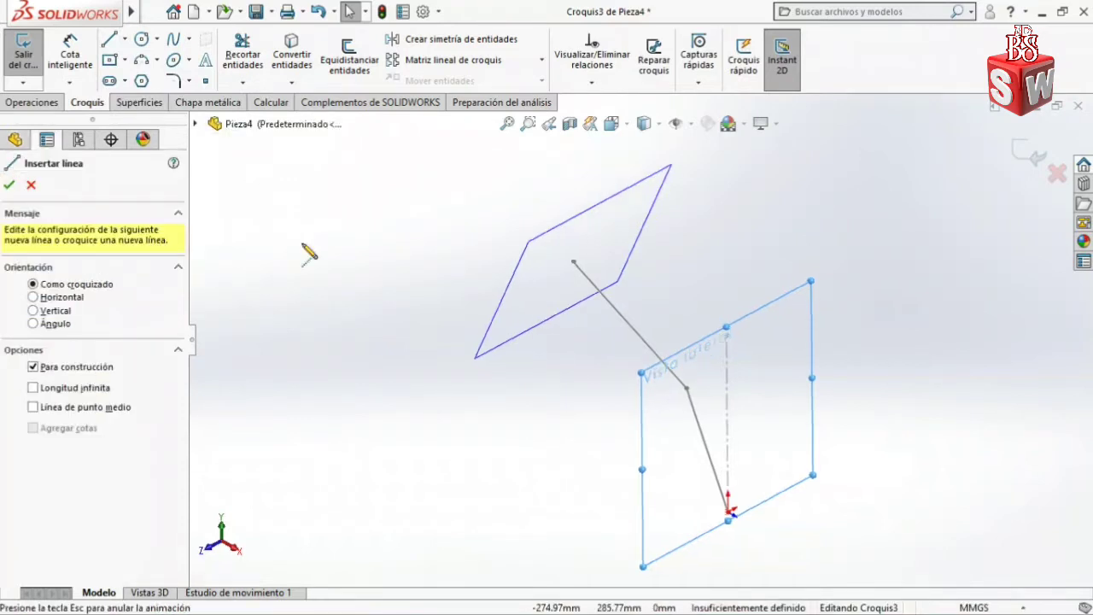
key(ctrl+7)
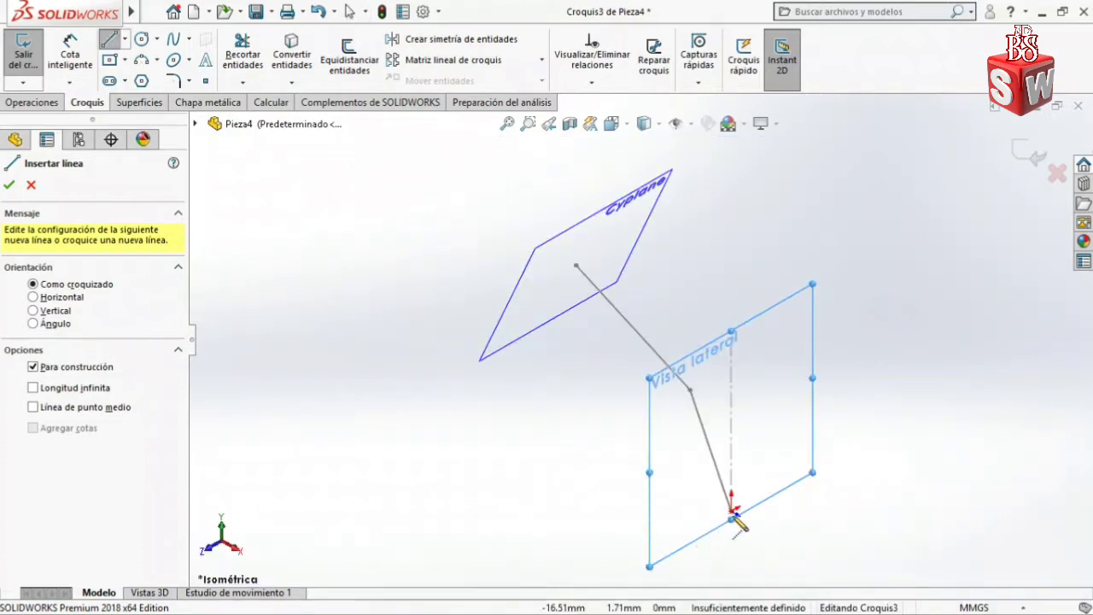
key(ctrl+8)
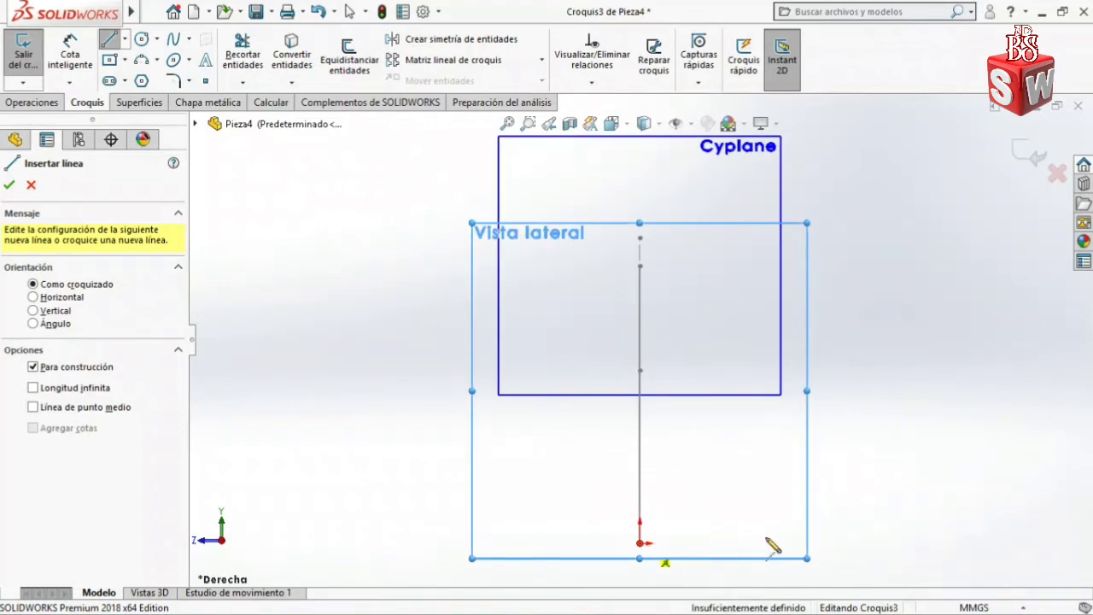
key(Escape)
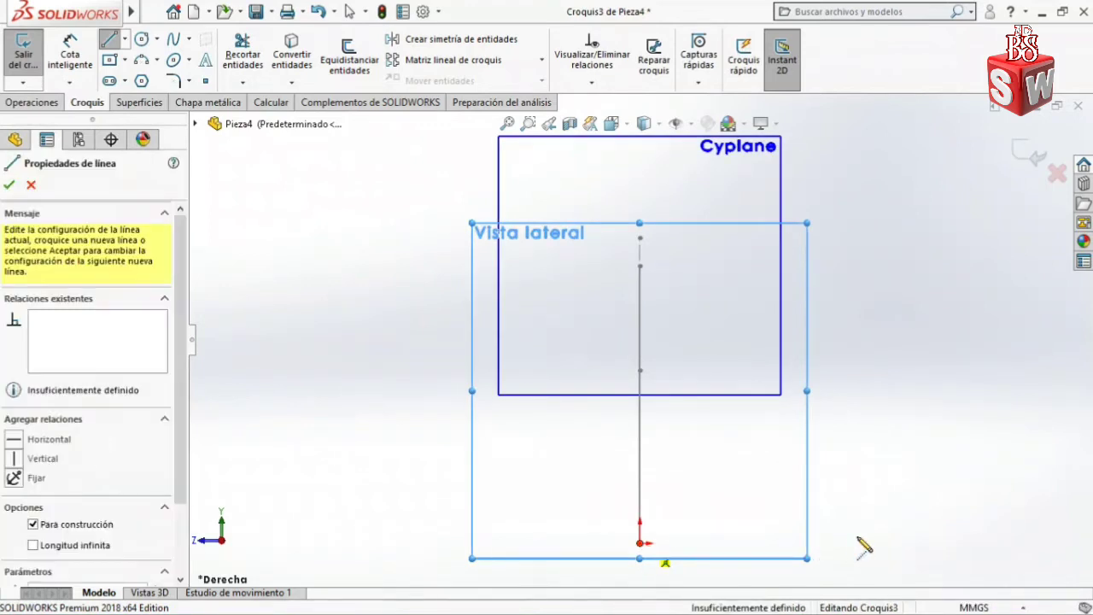
click(863, 541)
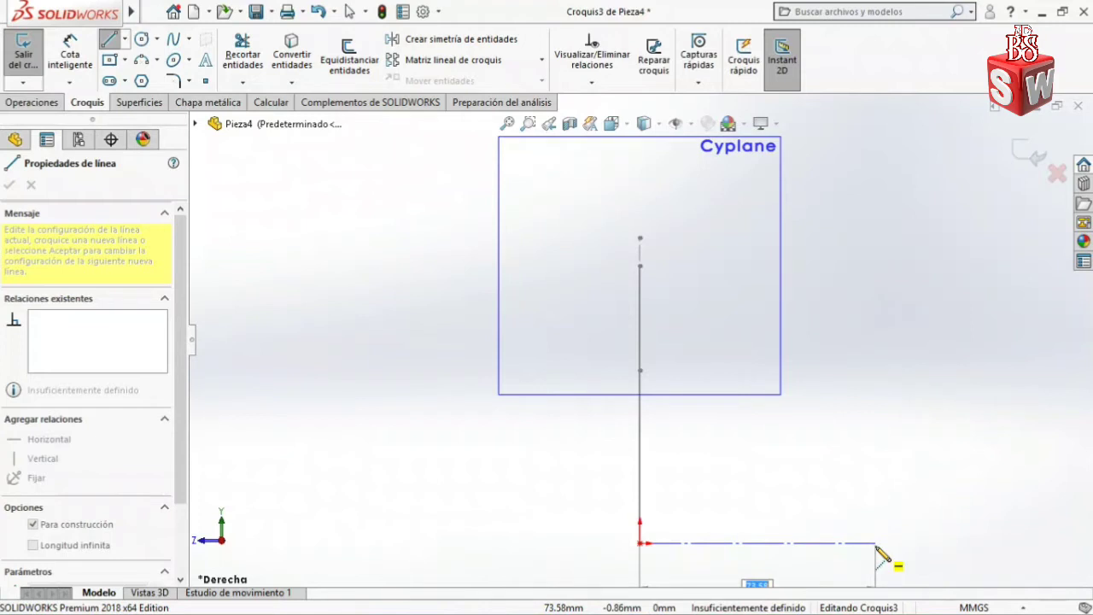
click(875, 545)
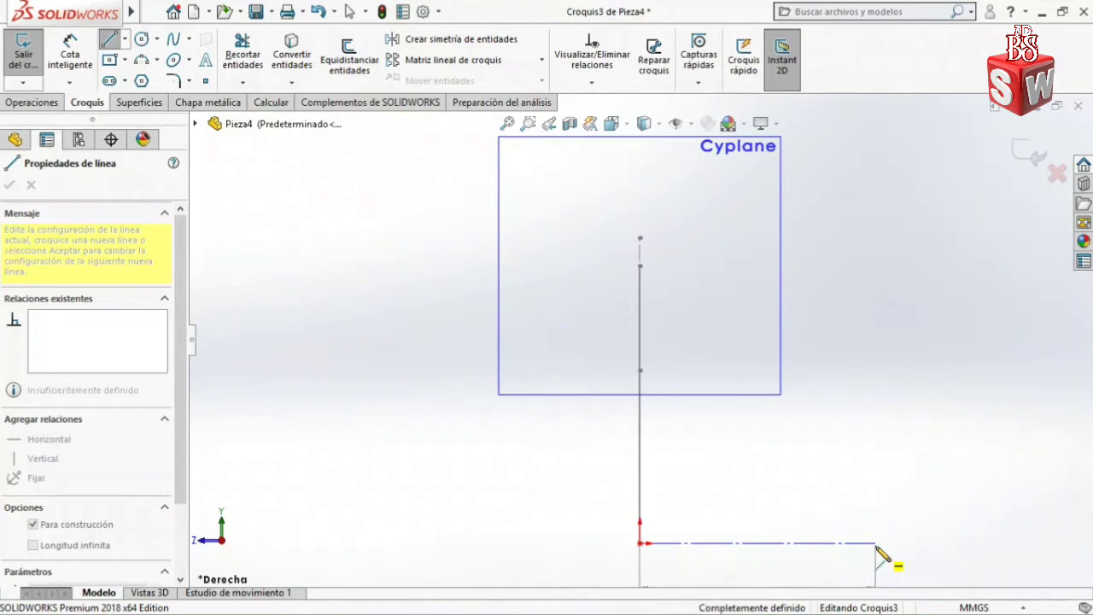
key(Escape)
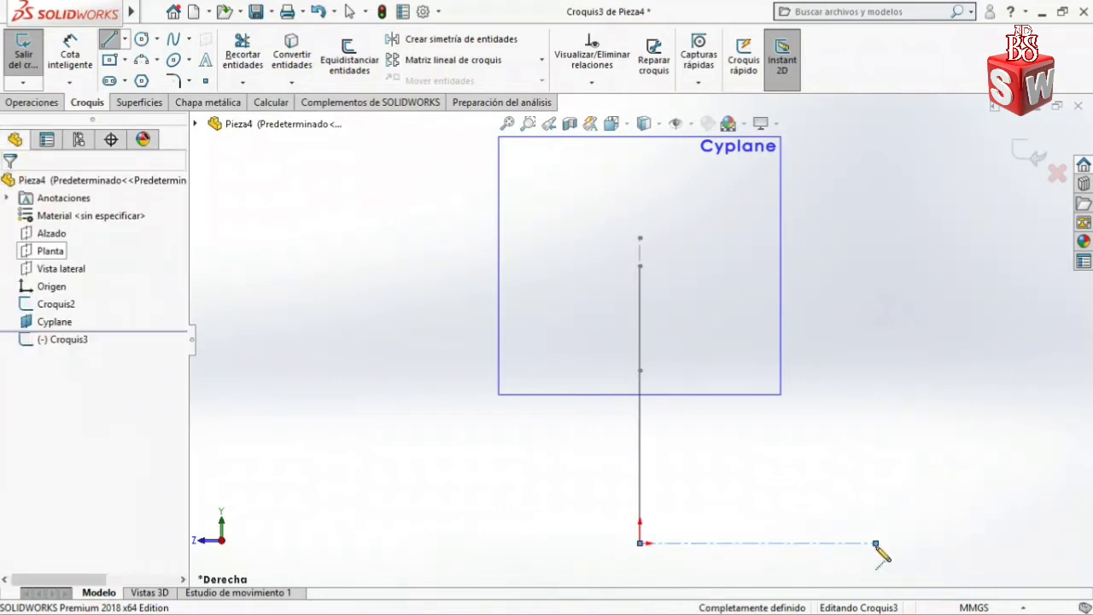
Exit the sketch and create a reference plane through the construction line's free endpoint, the origin and the joint between the 60 mm and 80 mm lines
key(ctrl+7)
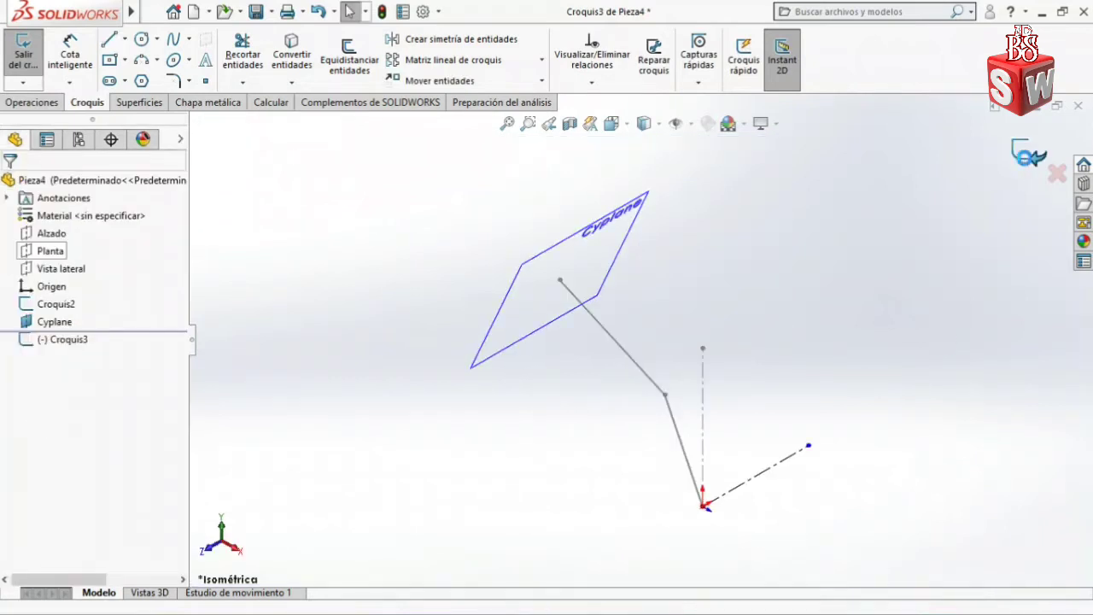
click(1032, 157)
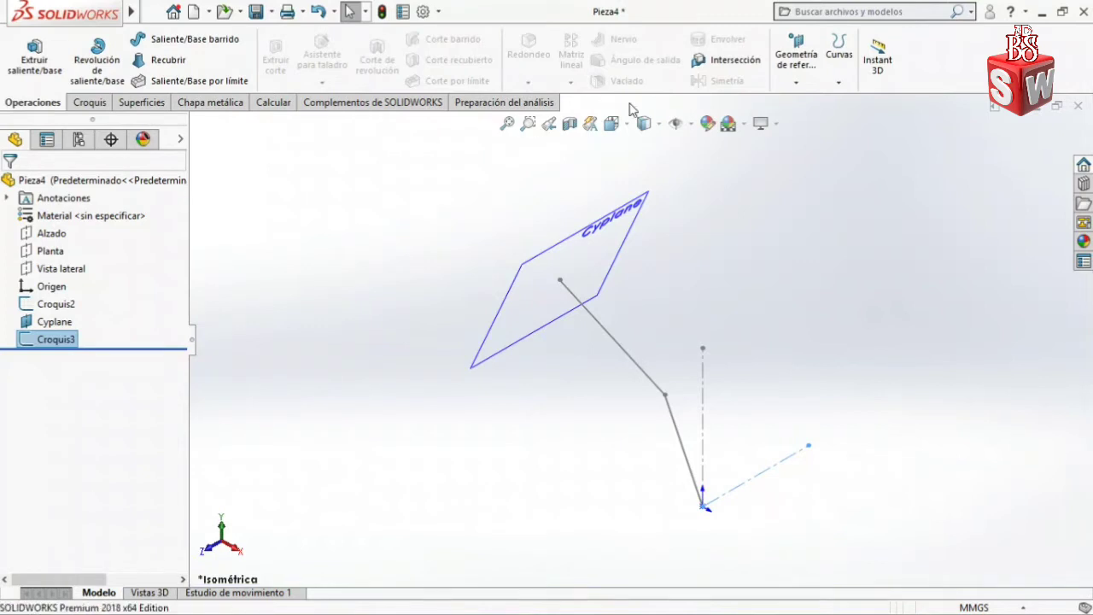
click(792, 83)
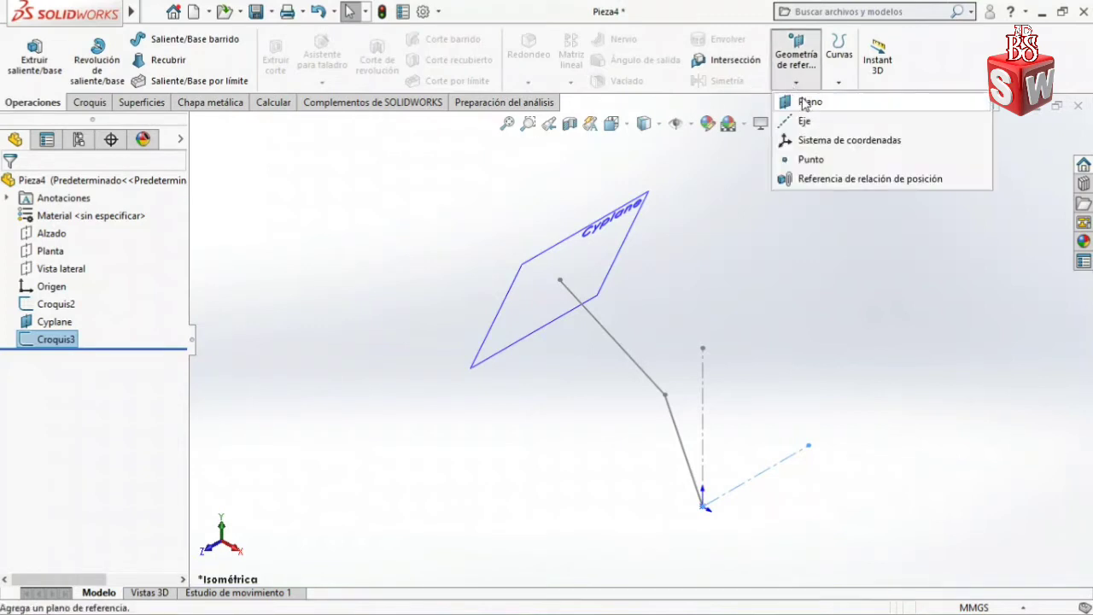
click(800, 99)
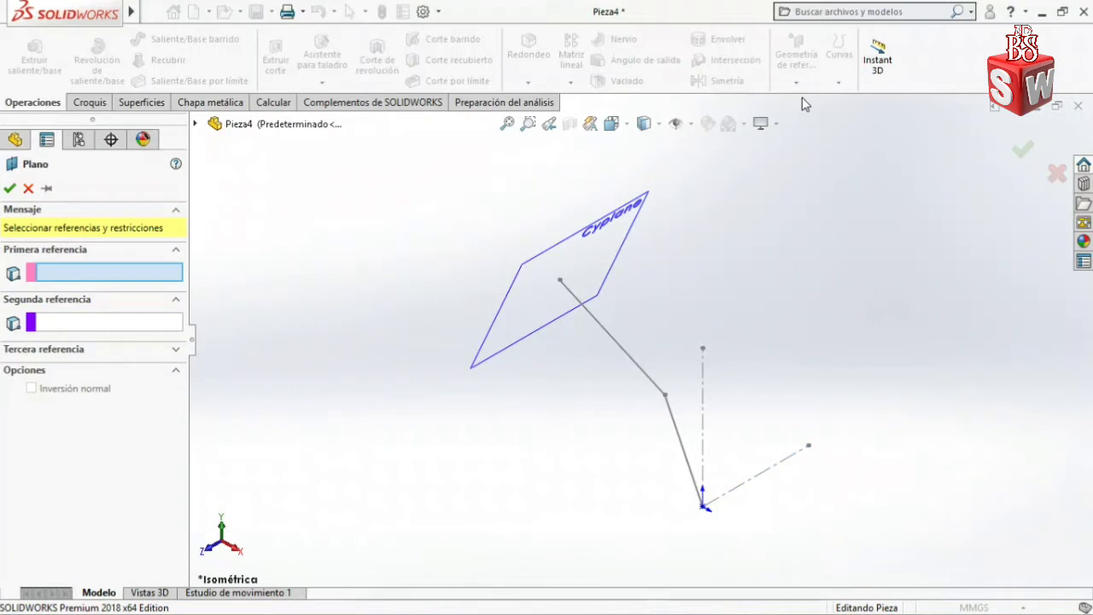
click(809, 448)
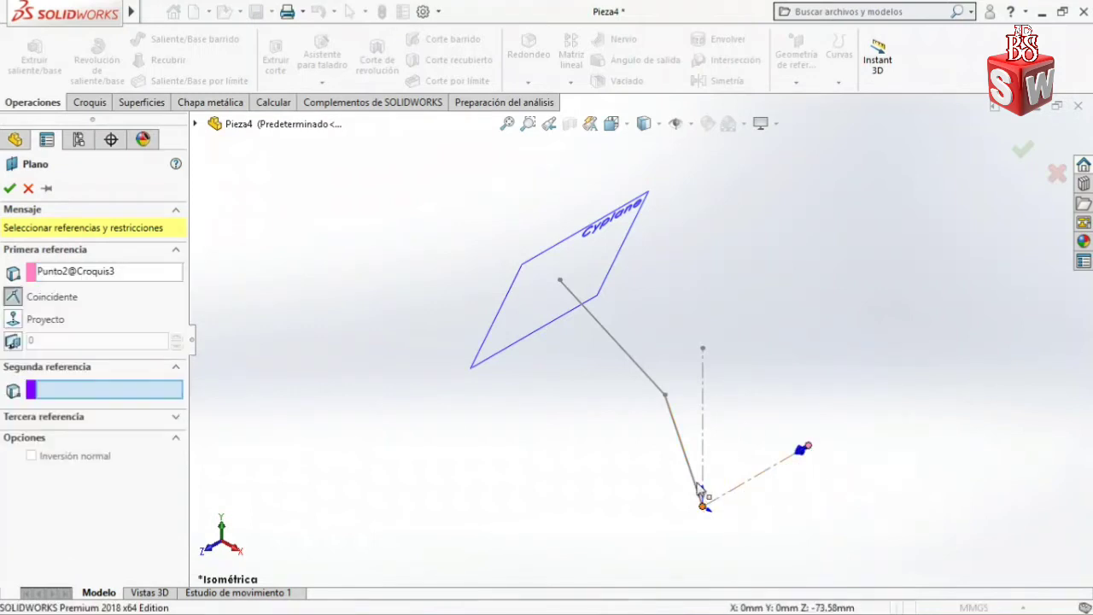
click(702, 509)
click(665, 397)
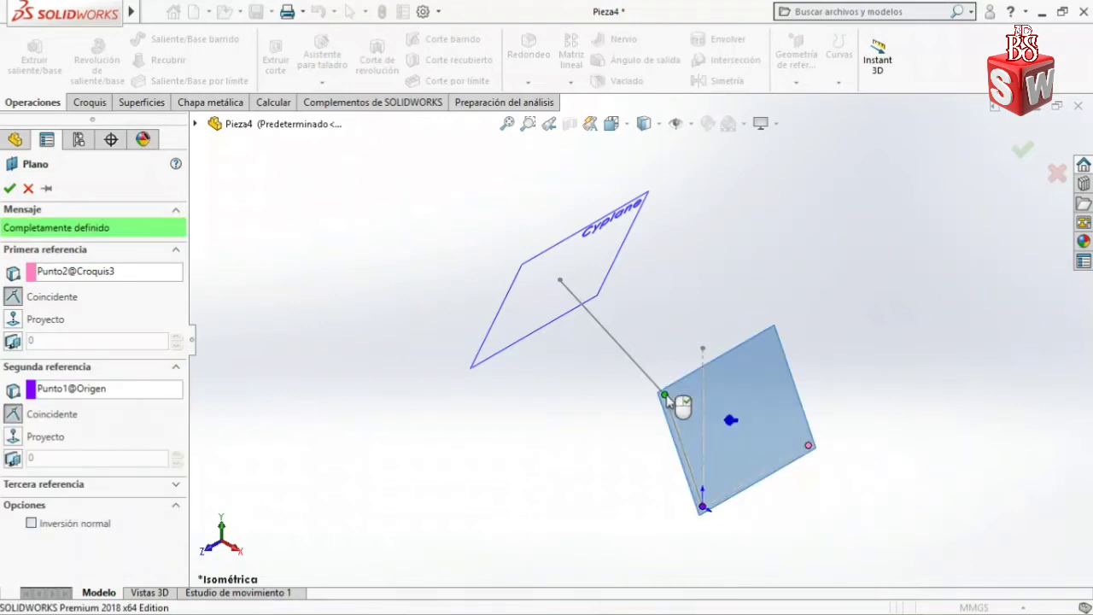
click(10, 189)
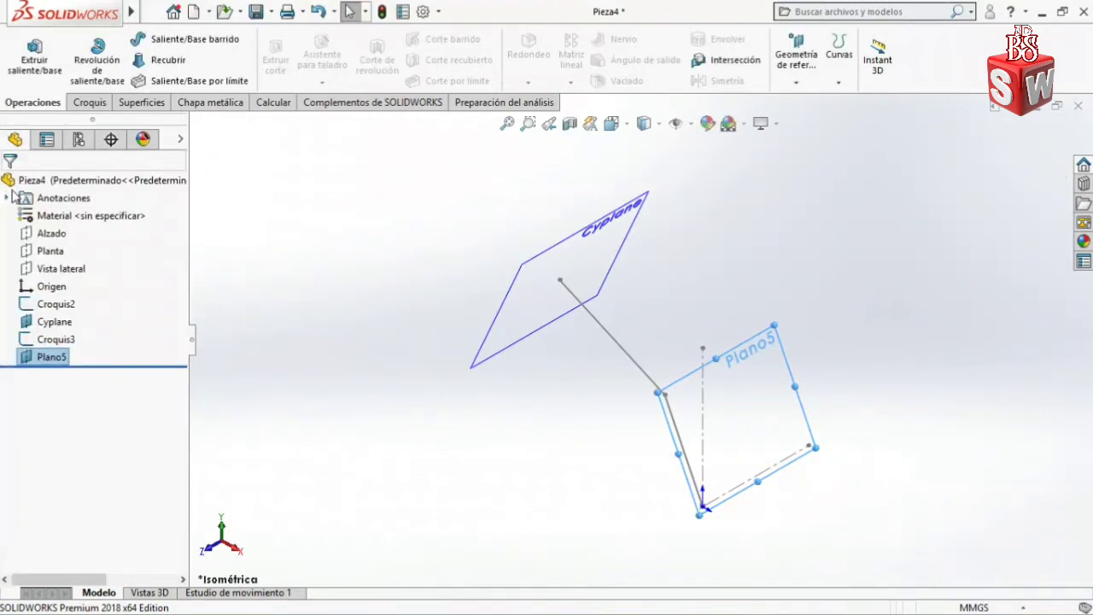
Rename the new reference plane as Intake
click(62, 359)
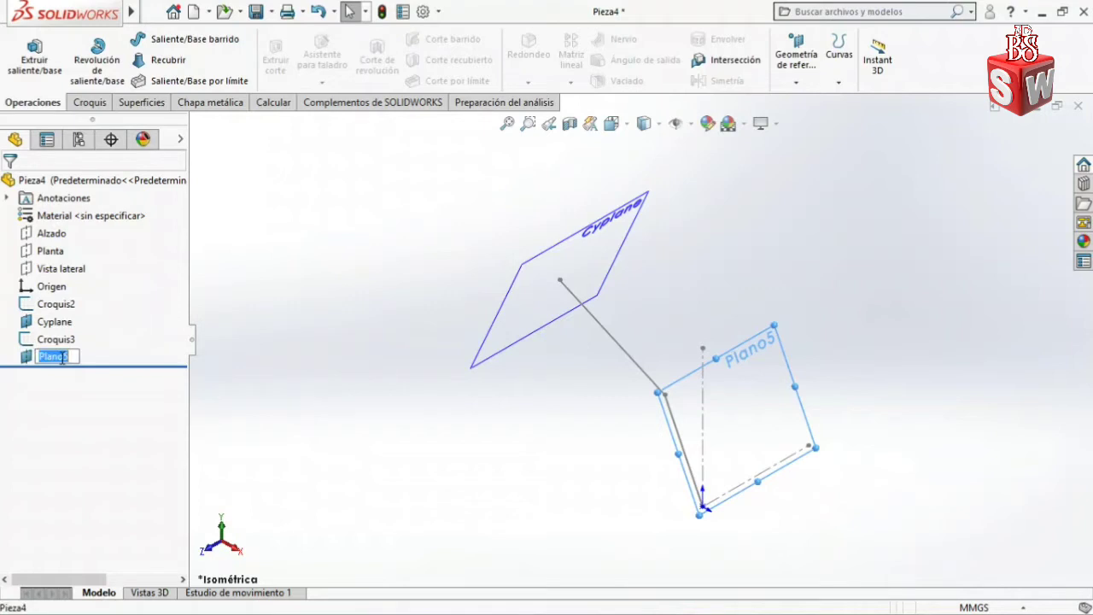
text(Intake)
click(372, 359)
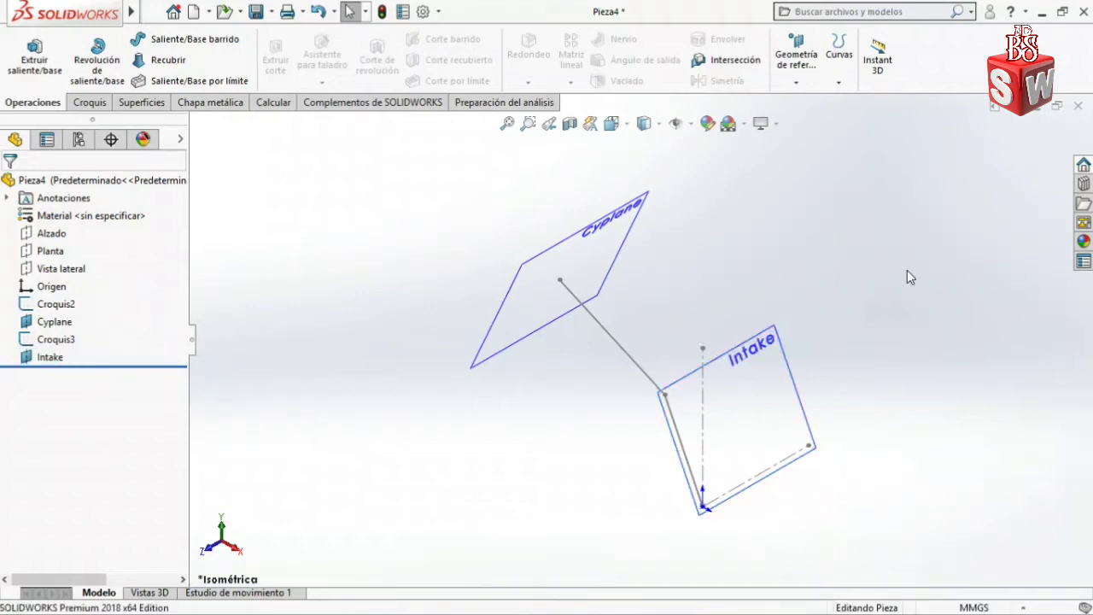
Start a sketch on the Intake plane with a vertical construction line about 98 mm long from the origin
click(760, 432)
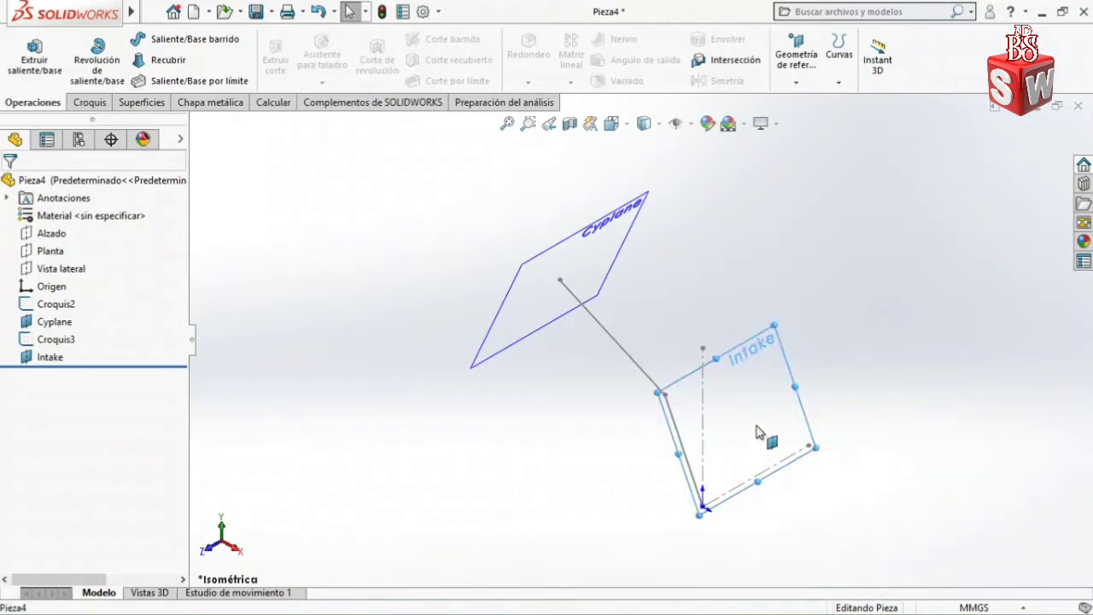
click(826, 378)
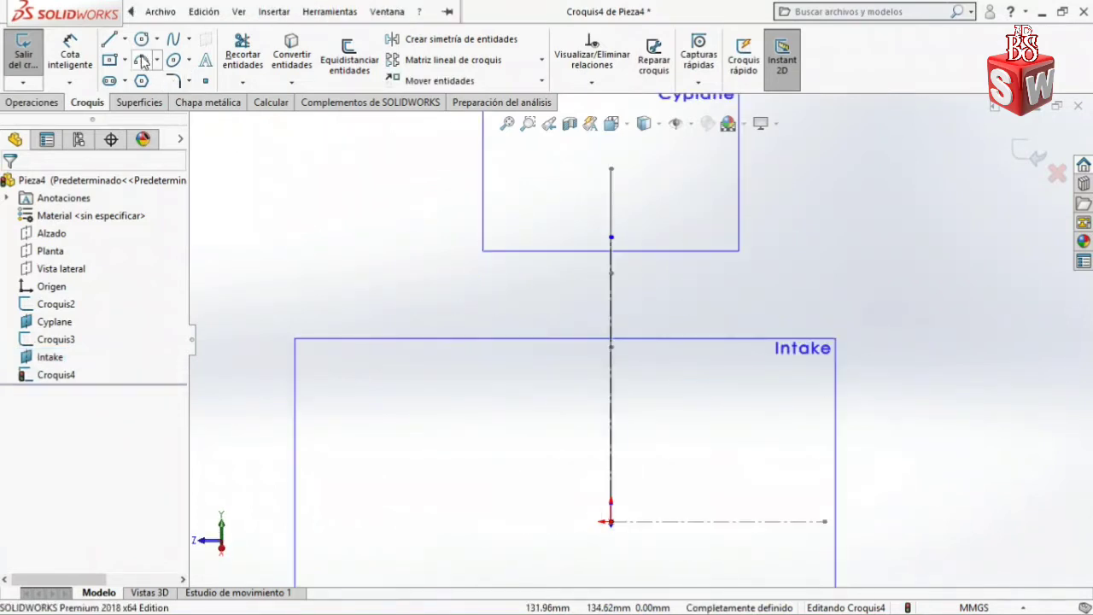
click(109, 41)
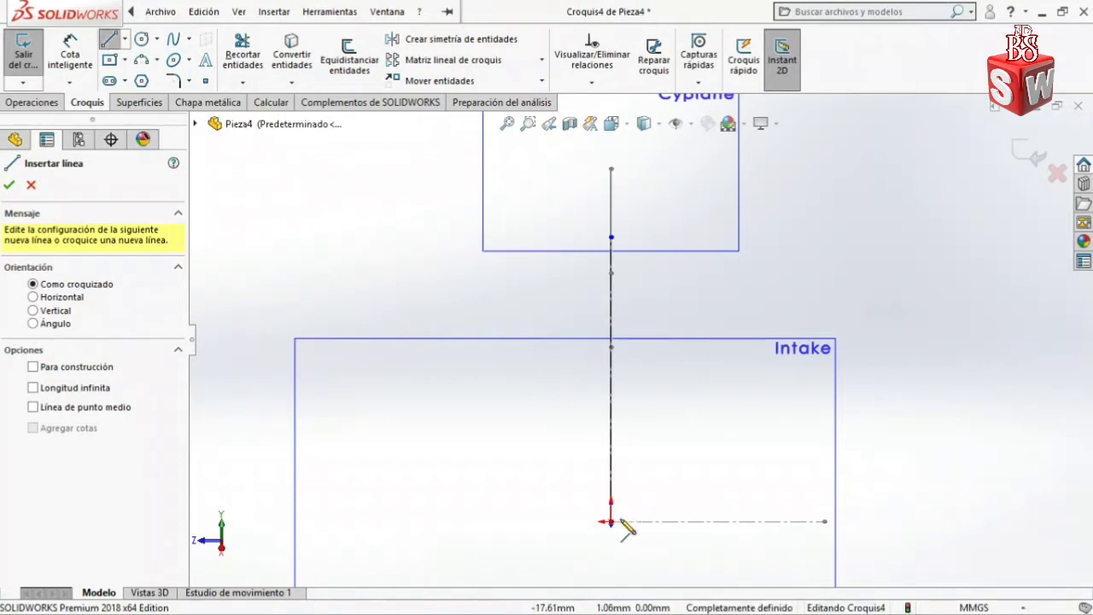
key(Escape)
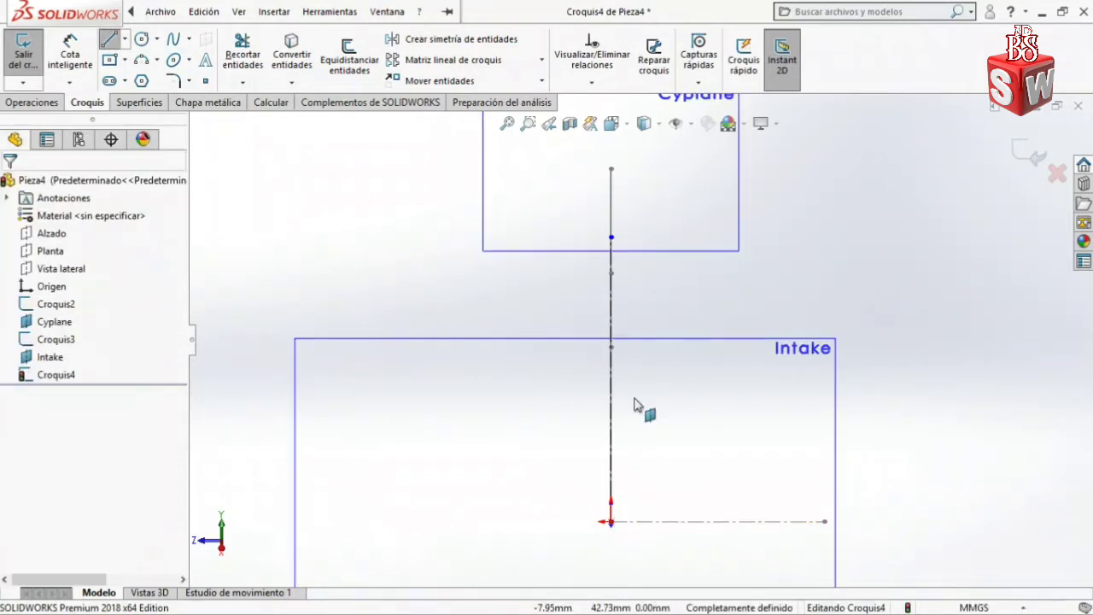
Turn on dynamic mirroring about the vertical construction line of the Intake sketch
click(612, 323)
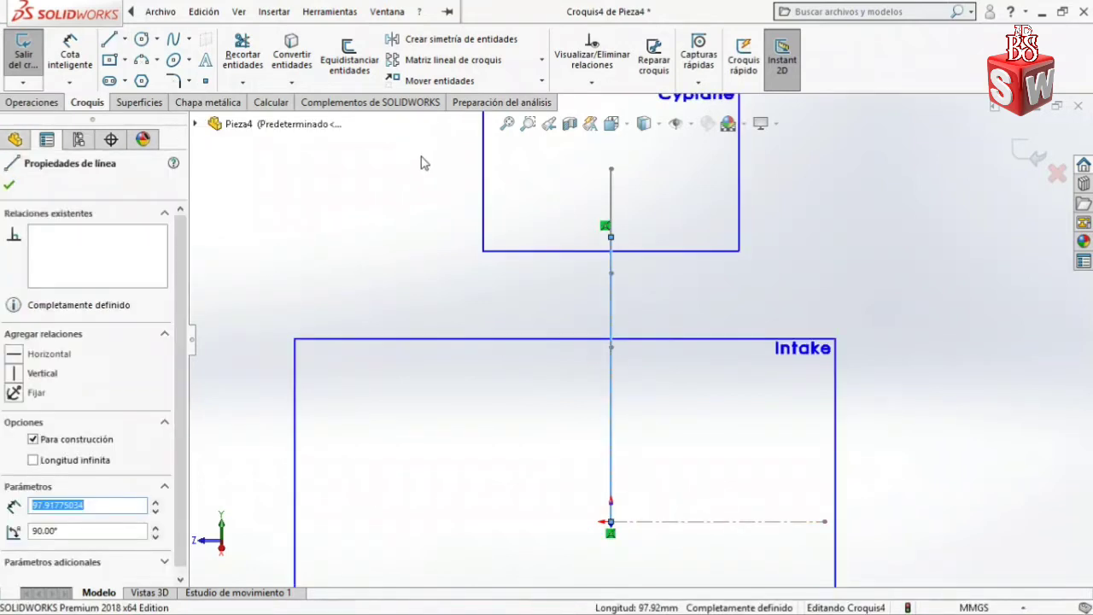
click(330, 11)
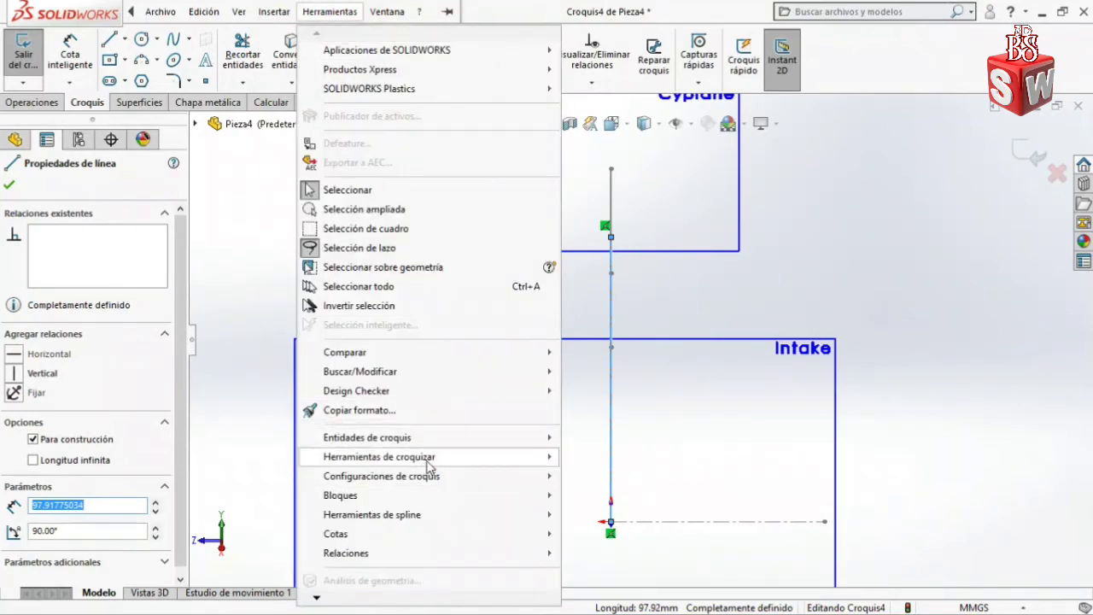
mouse_move(427, 458)
click(218, 372)
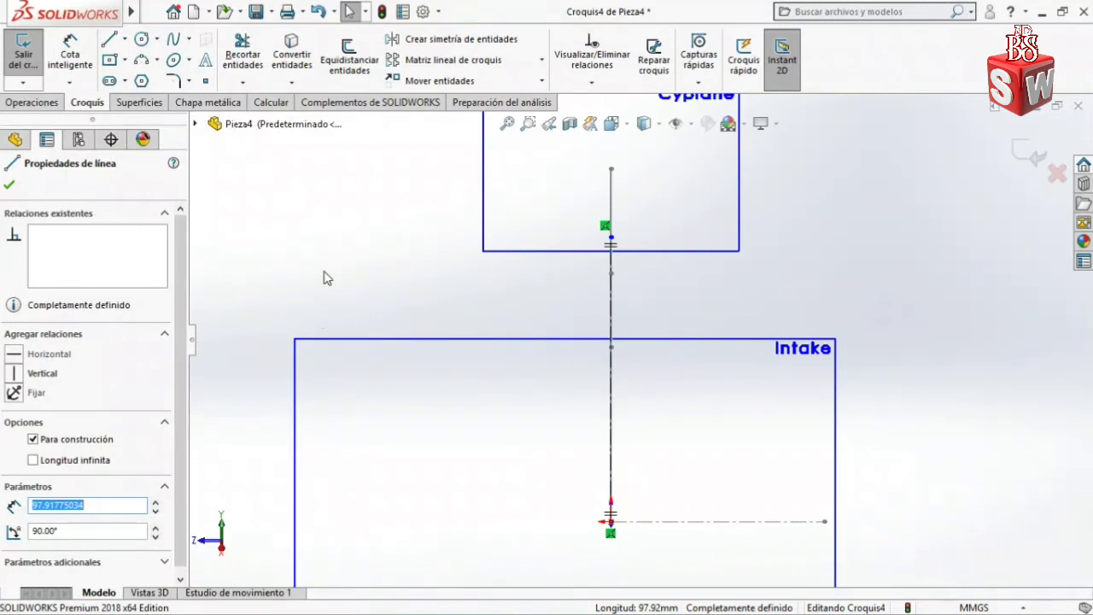
Draw a horizontal base line 66 mm long from the origin toward positive Z, mirrored about the vertical axis
click(109, 41)
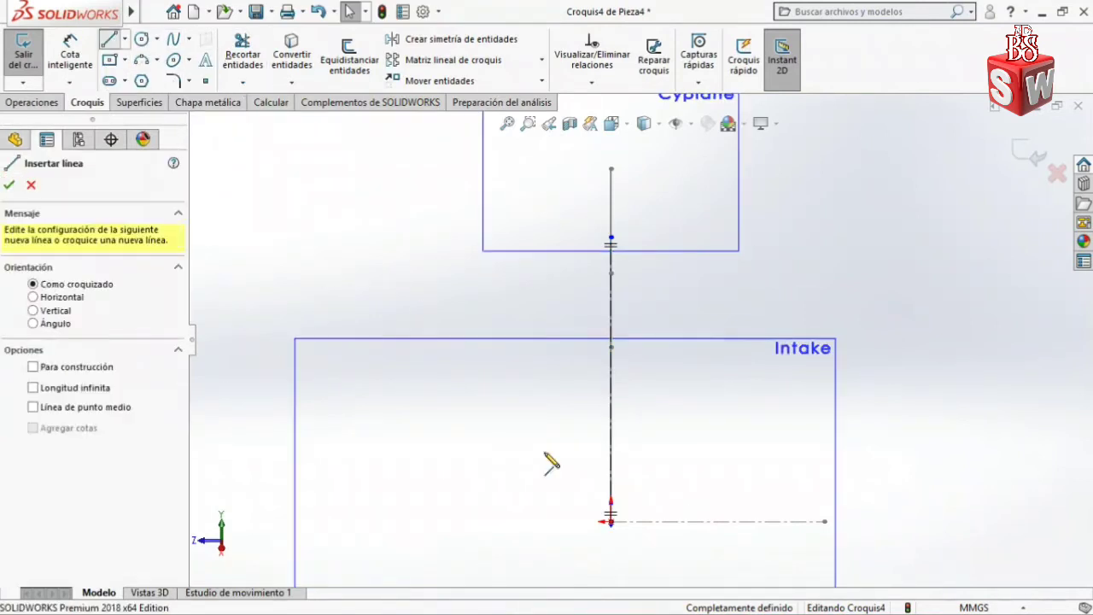
click(610, 519)
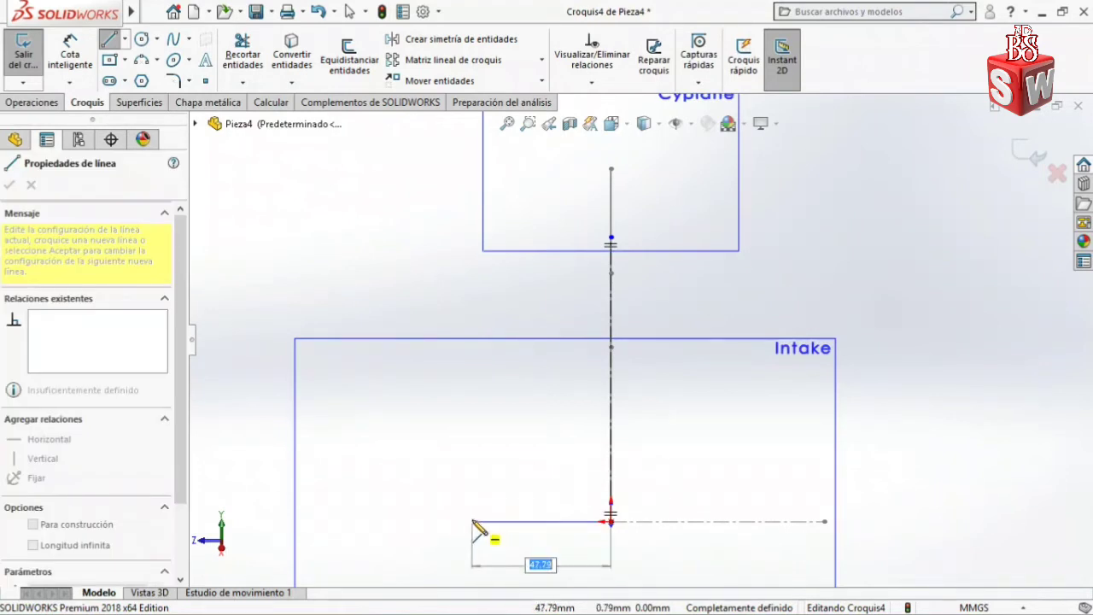
text(13)
key(Return)
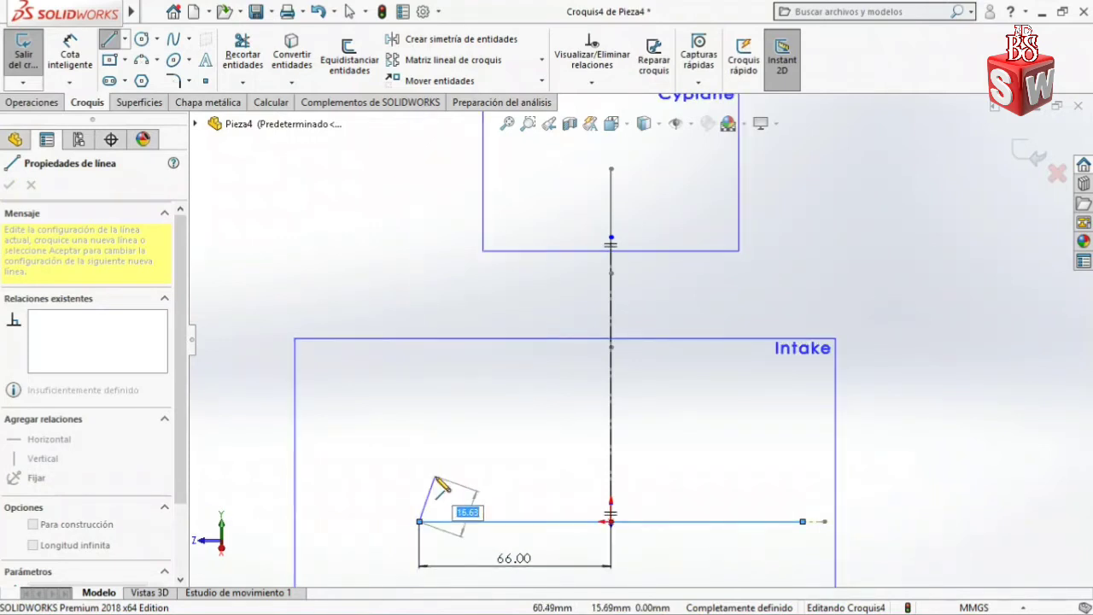
Close the mirrored profile with three inclined lines from the base line's outer end and a horizontal top line about 17 mm long to the axis
double_click(430, 474)
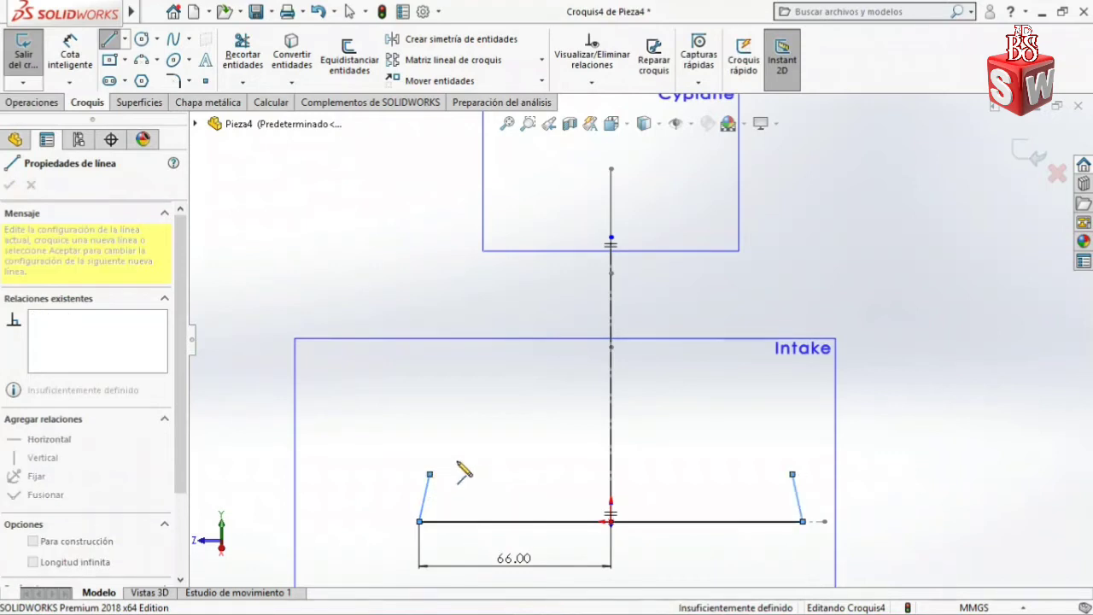
click(430, 474)
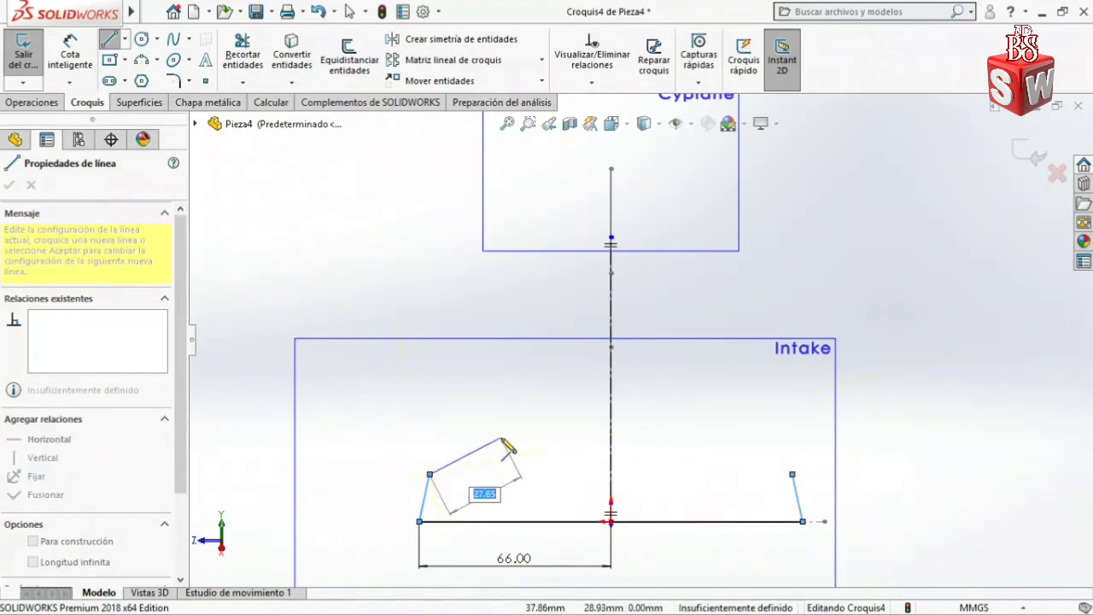
click(509, 436)
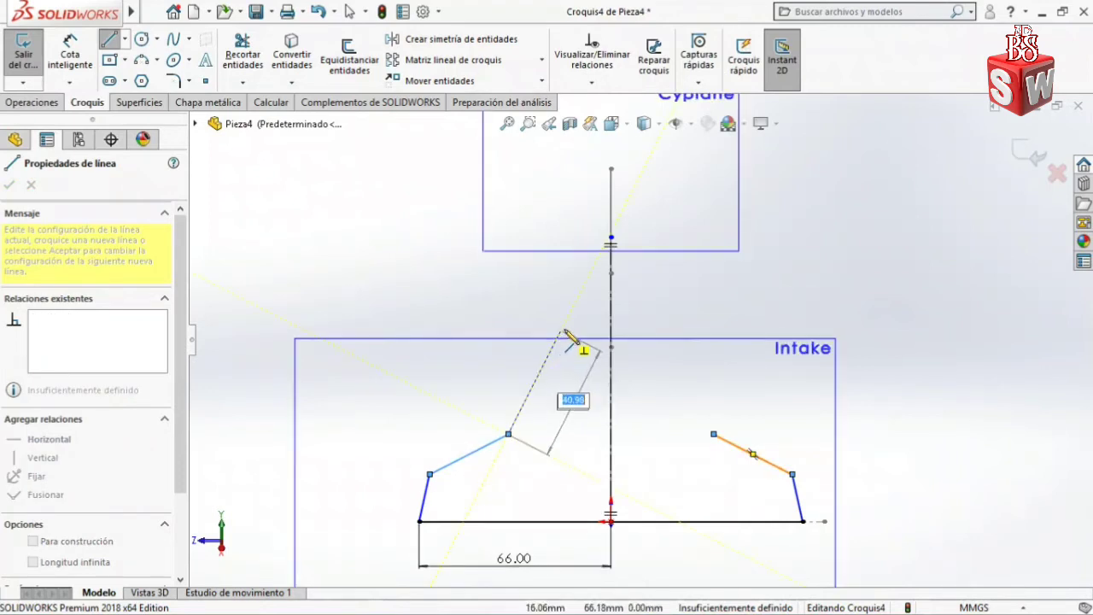
click(562, 328)
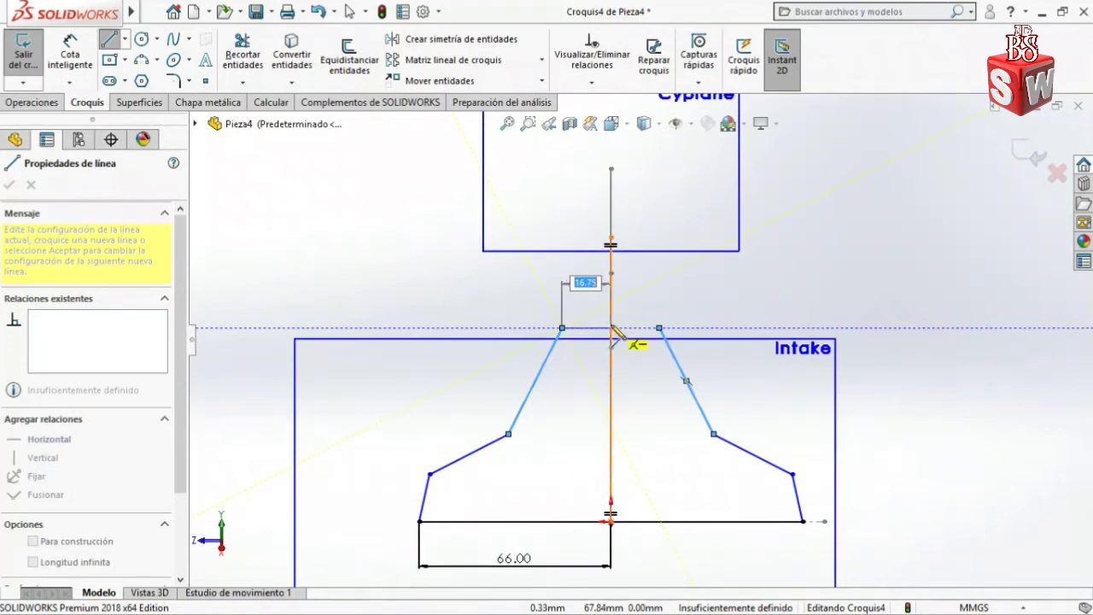
click(610, 327)
key(Escape)
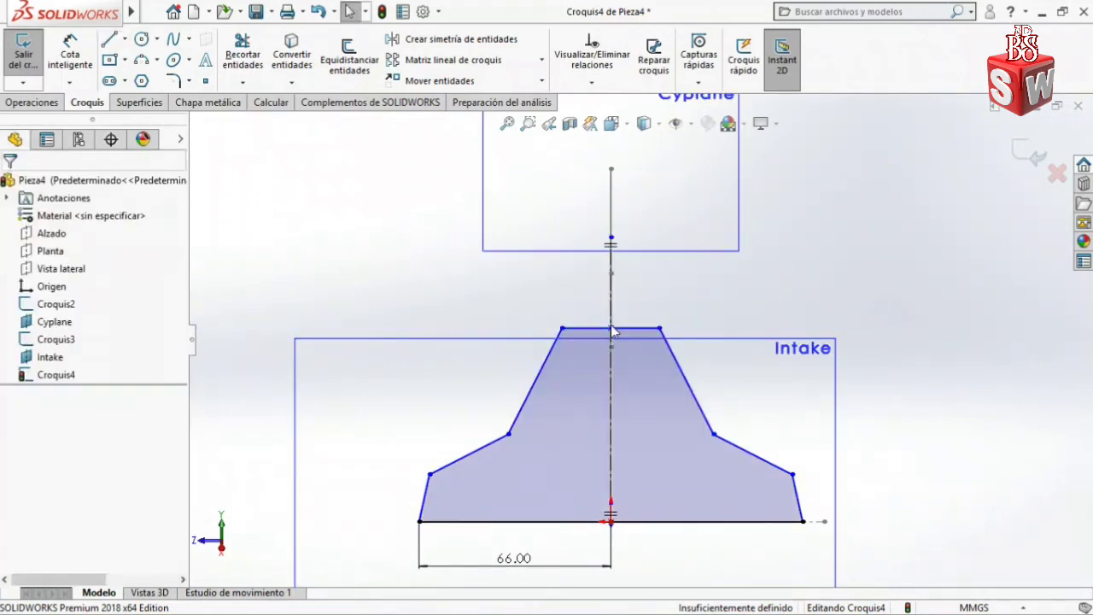
Draw a vertical construction line about 27 mm long upward from the base line's positive-Z end
click(125, 40)
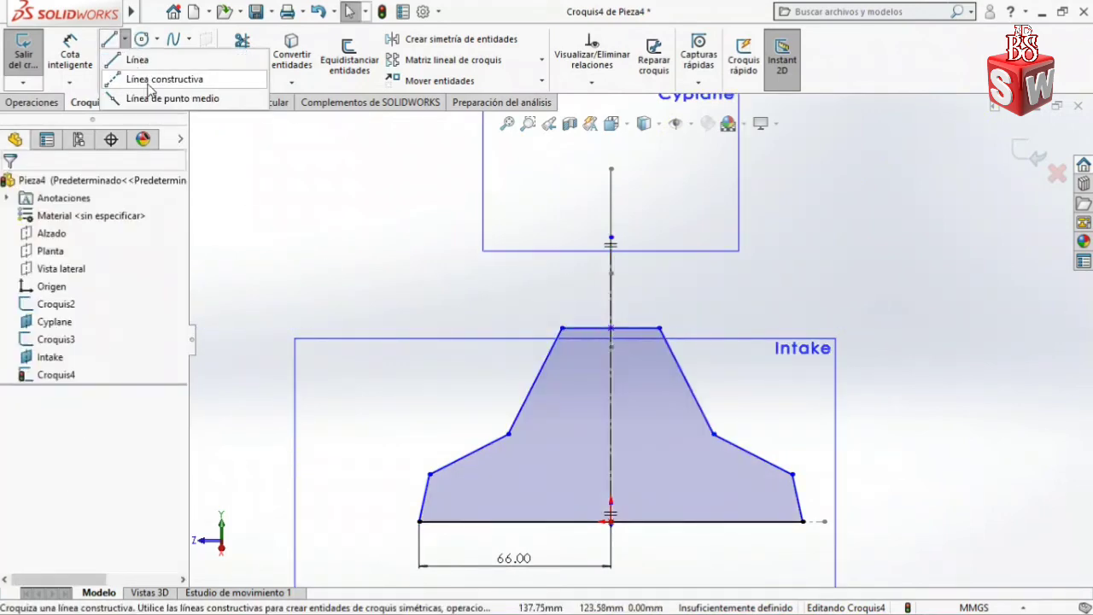
click(149, 81)
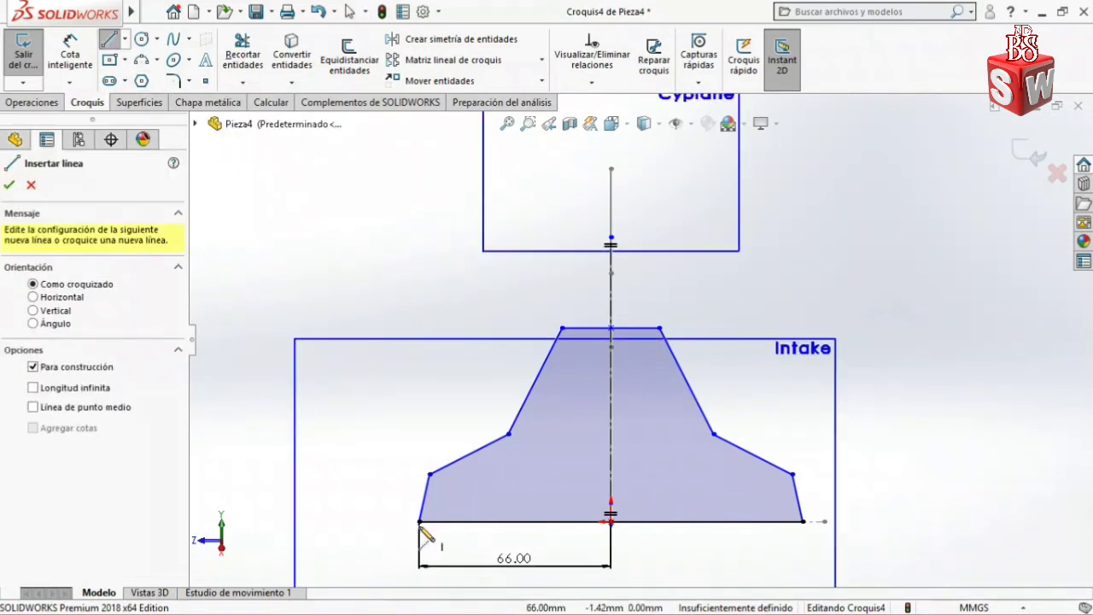
click(418, 521)
click(418, 444)
key(Escape)
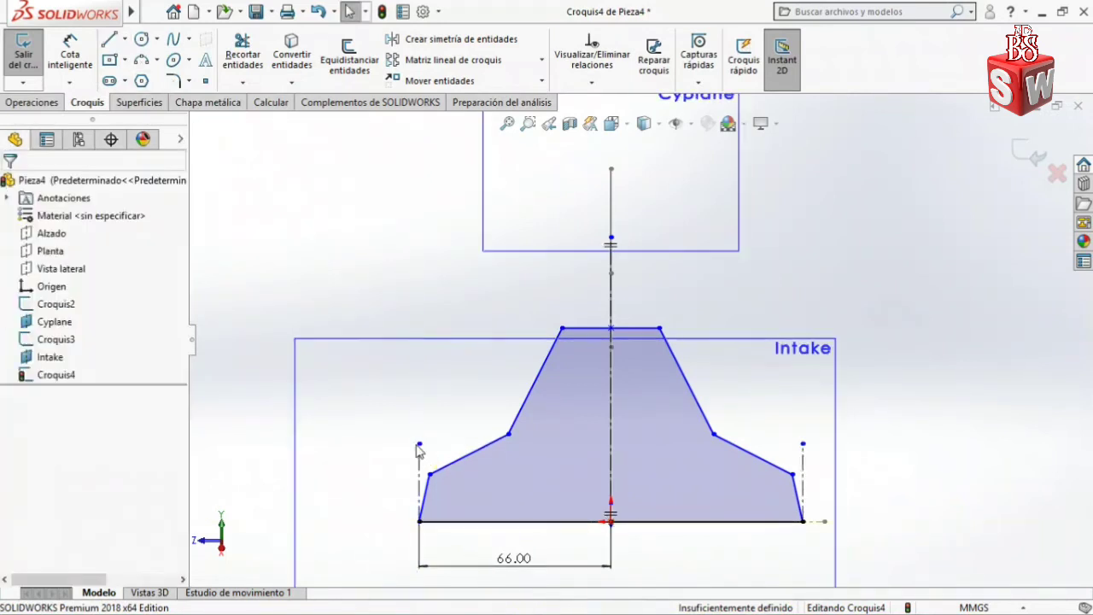
Dimension the height of the short side line's upper endpoint above the base line as 10 mm
click(83, 67)
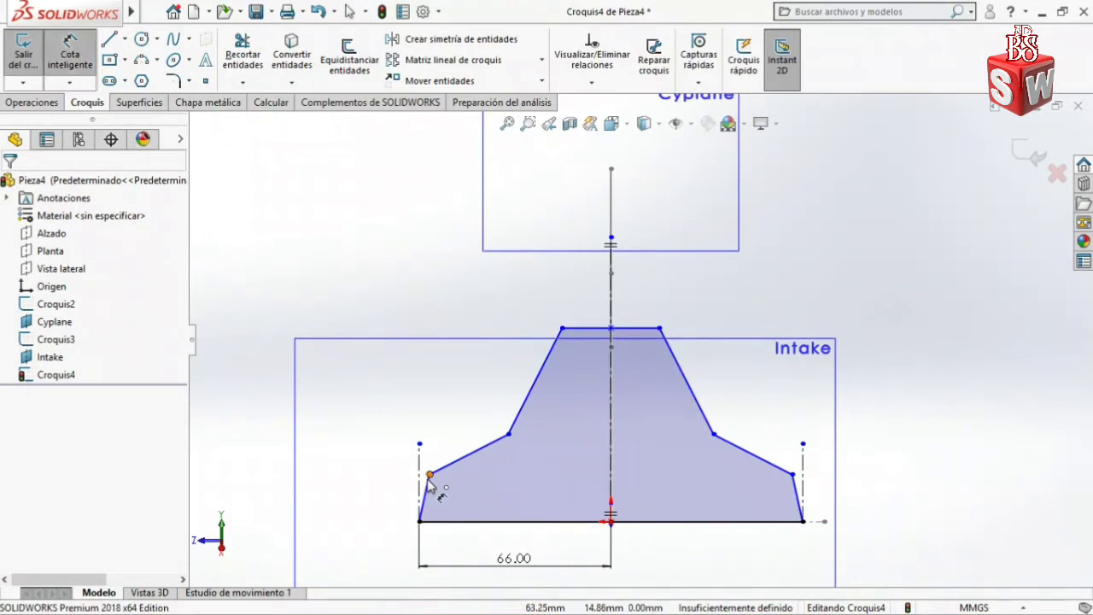
click(430, 475)
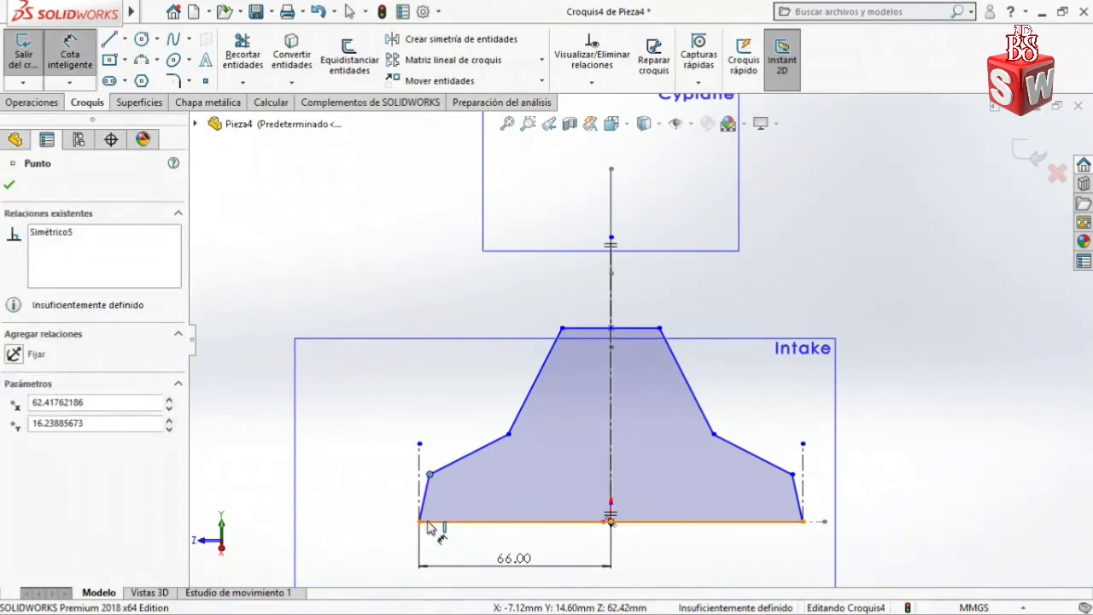
click(427, 520)
click(325, 509)
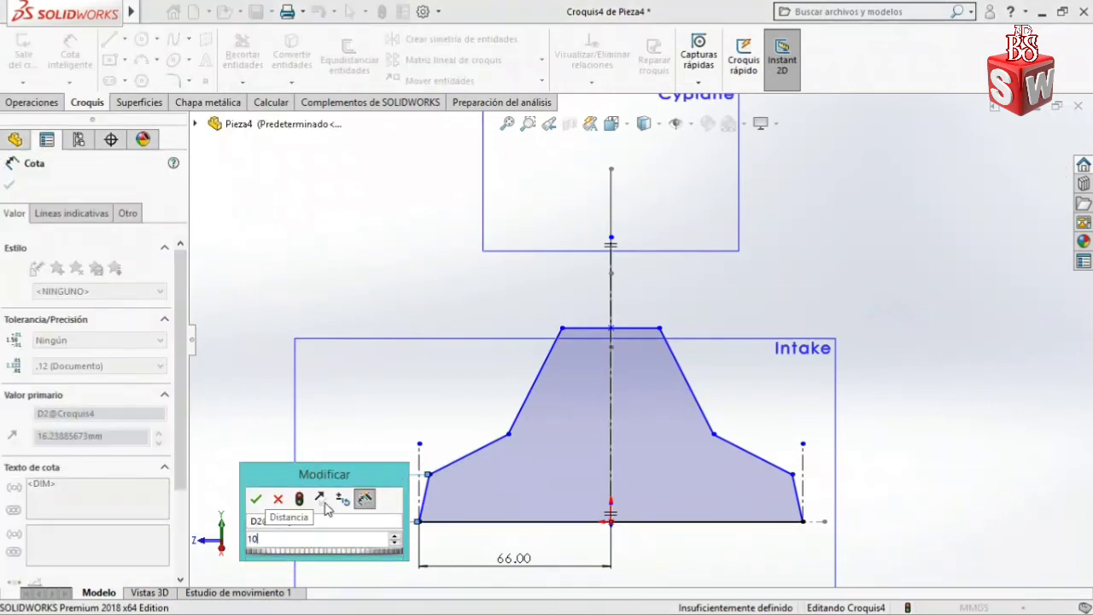
text(10)
key(Return)
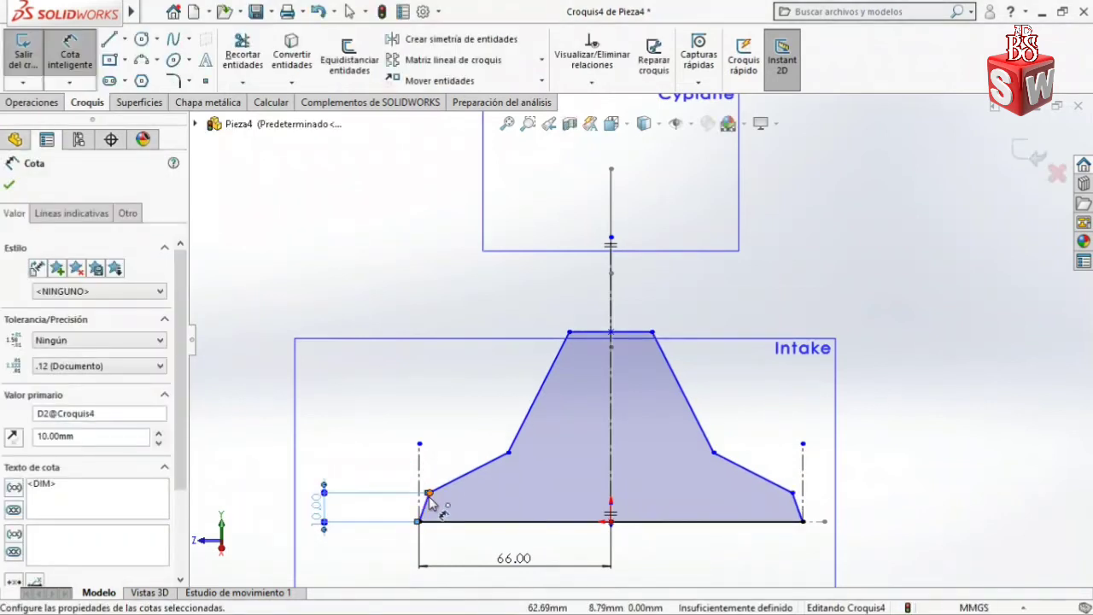
Dimension the angle between the short side line and the adjacent vertical construction line as 3°
click(425, 506)
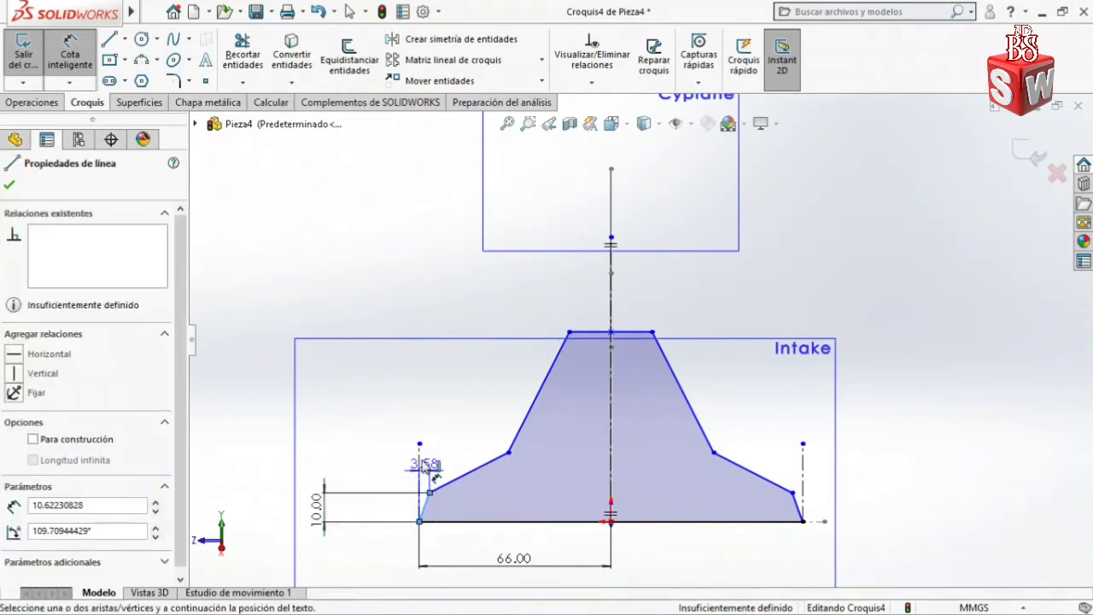
click(420, 468)
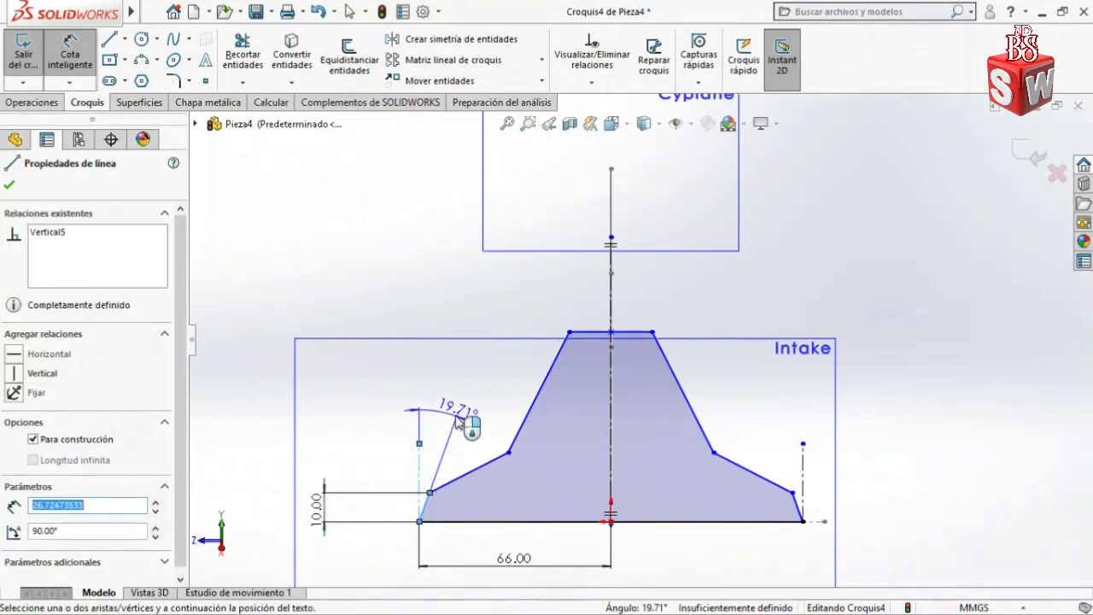
click(448, 410)
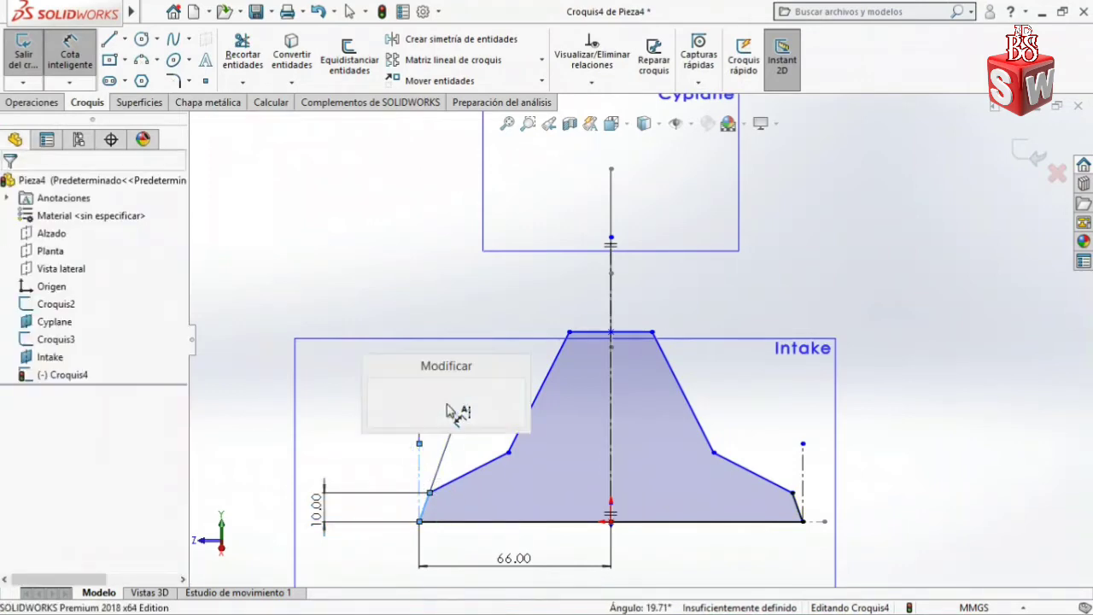
text(8)
key(Return)
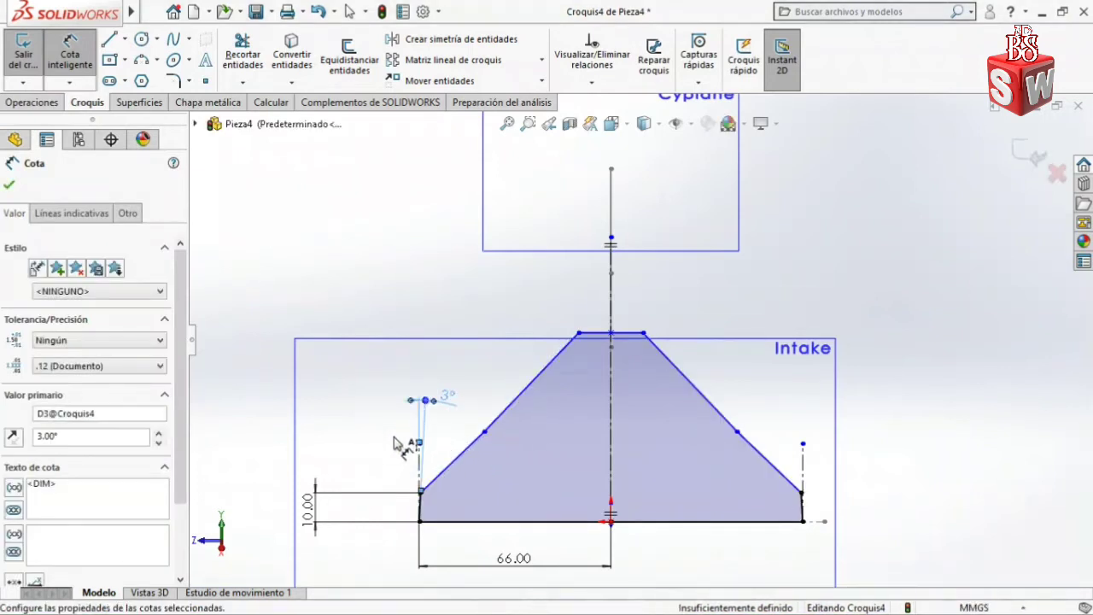
Dimension the height of the bend point between the two inclined lines above the base line as 25 mm
click(484, 431)
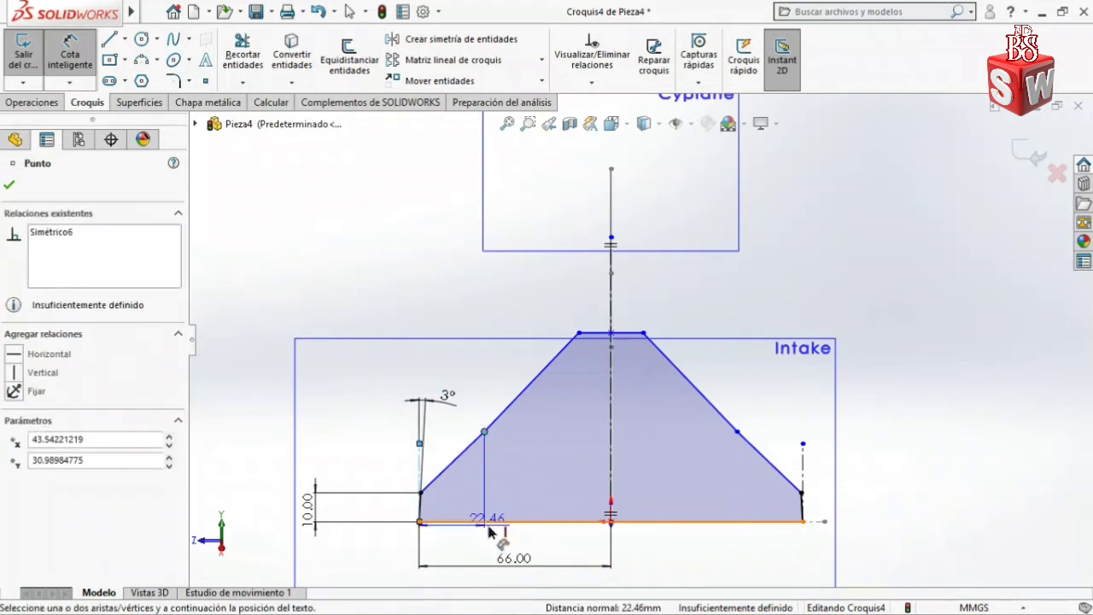
click(488, 526)
click(287, 491)
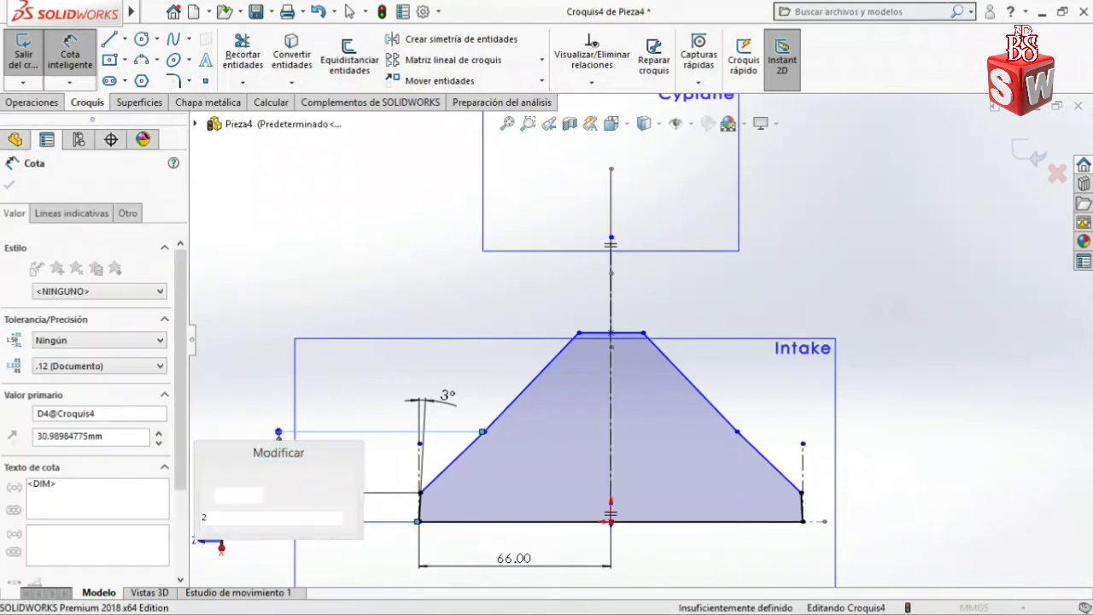
text(25)
key(Return)
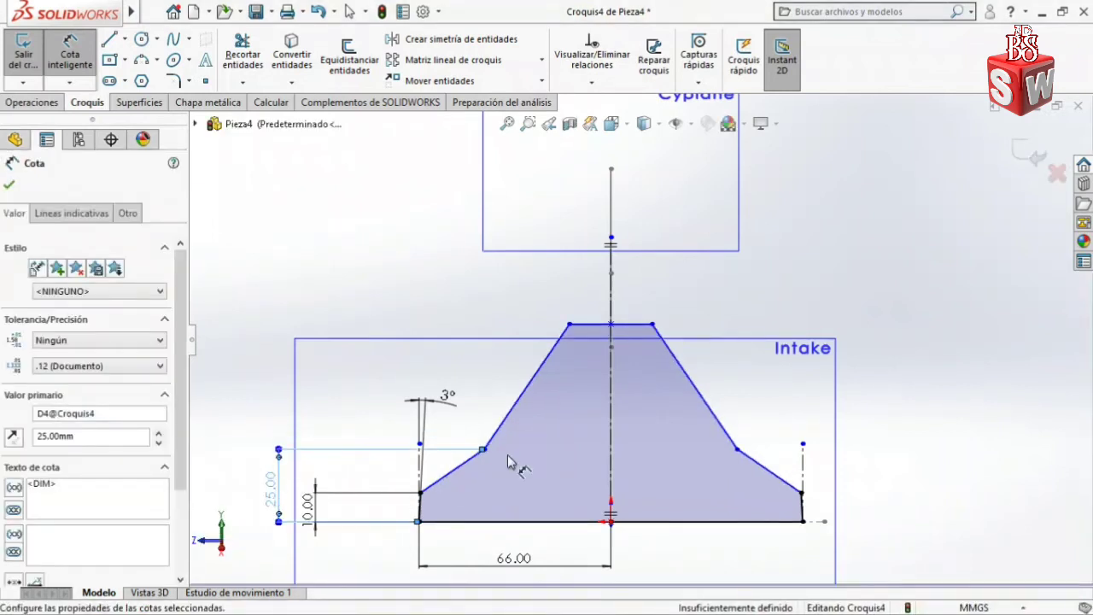
Dimension the bend point's horizontal distance from the vertical axis as 33 mm and delete the perpendicular relation on the upper inclined line
click(486, 449)
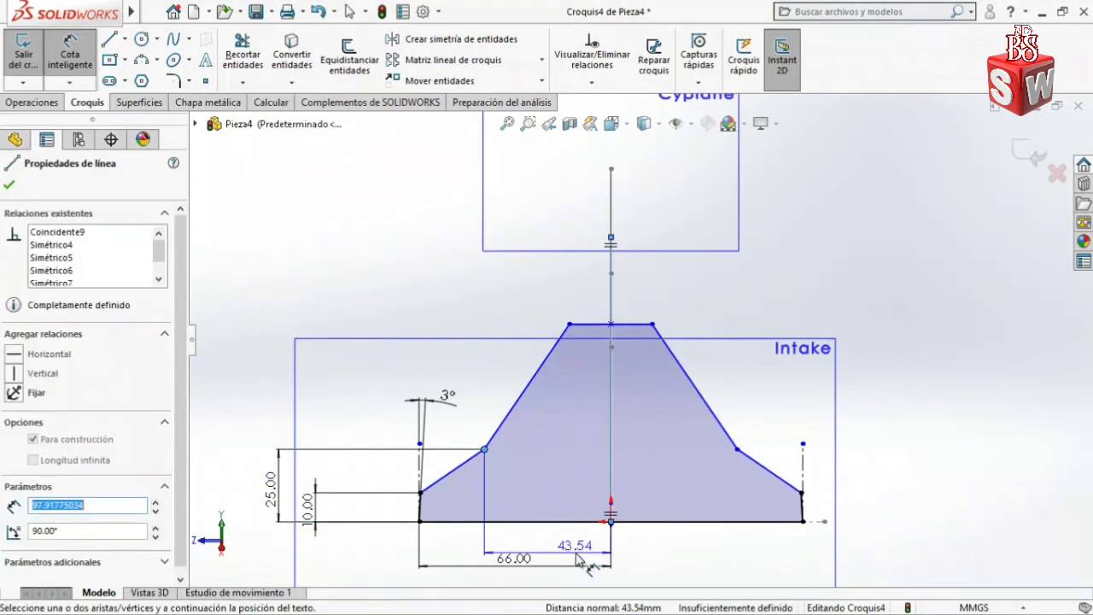
click(564, 554)
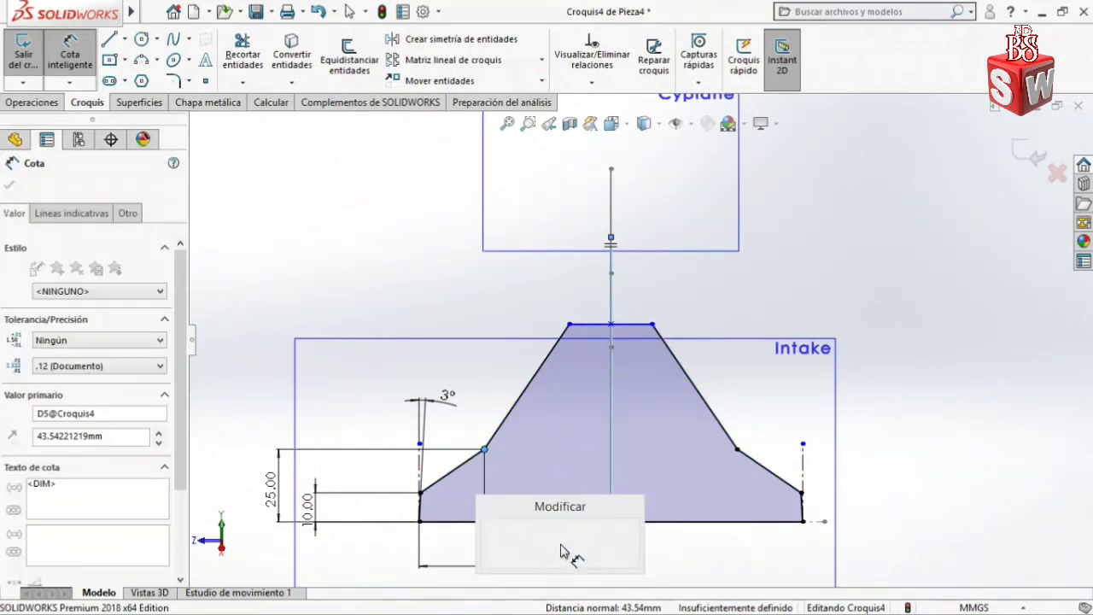
key(Return)
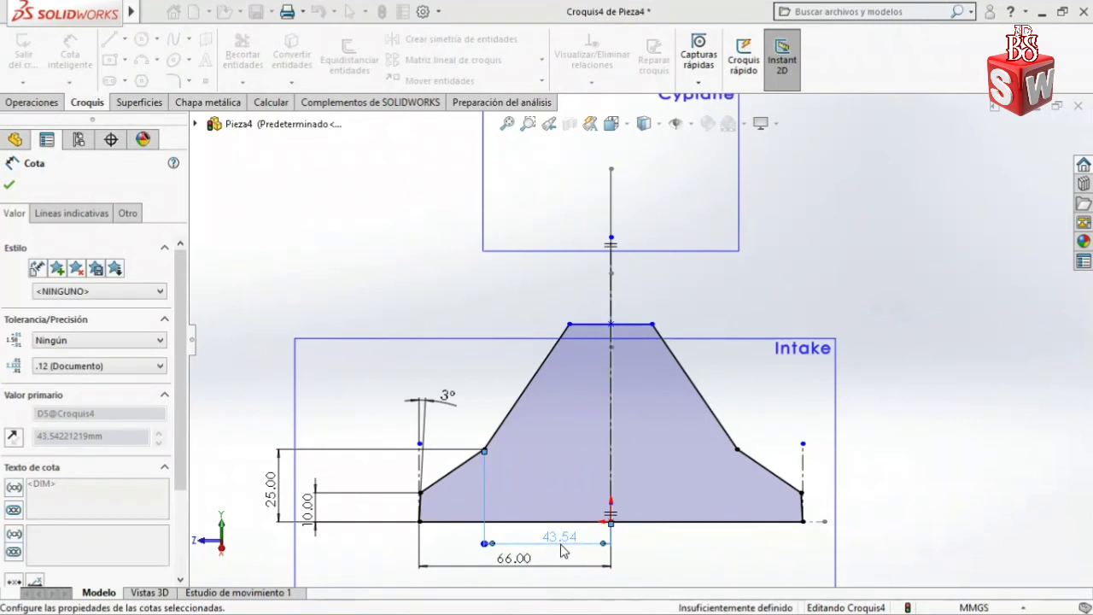
click(564, 383)
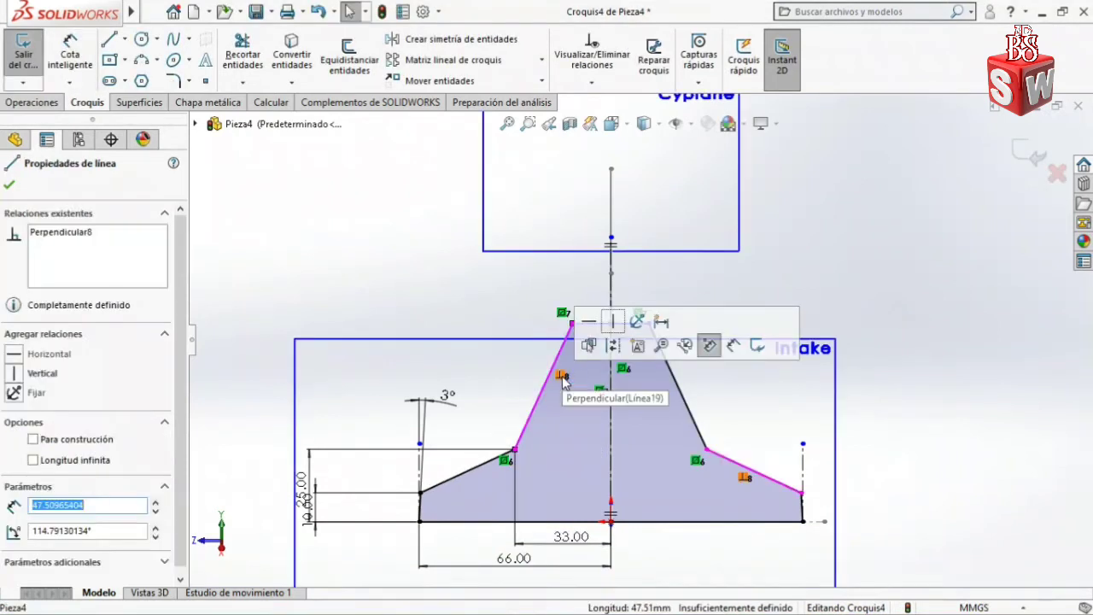
key(Escape)
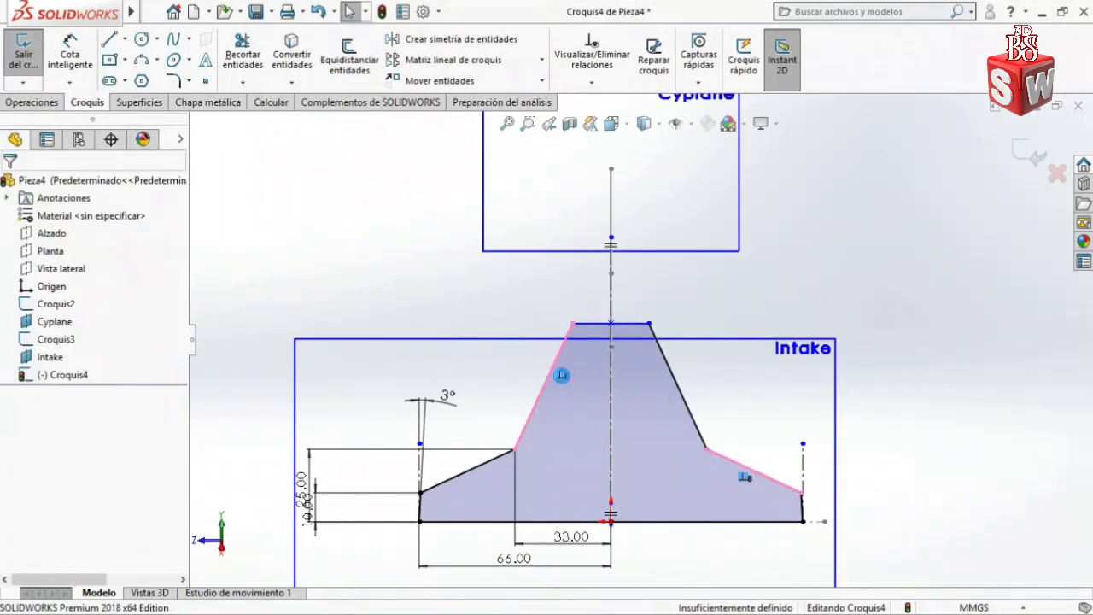
Dimension the angle between the two mirrored upper inclined lines as 55°
click(70, 51)
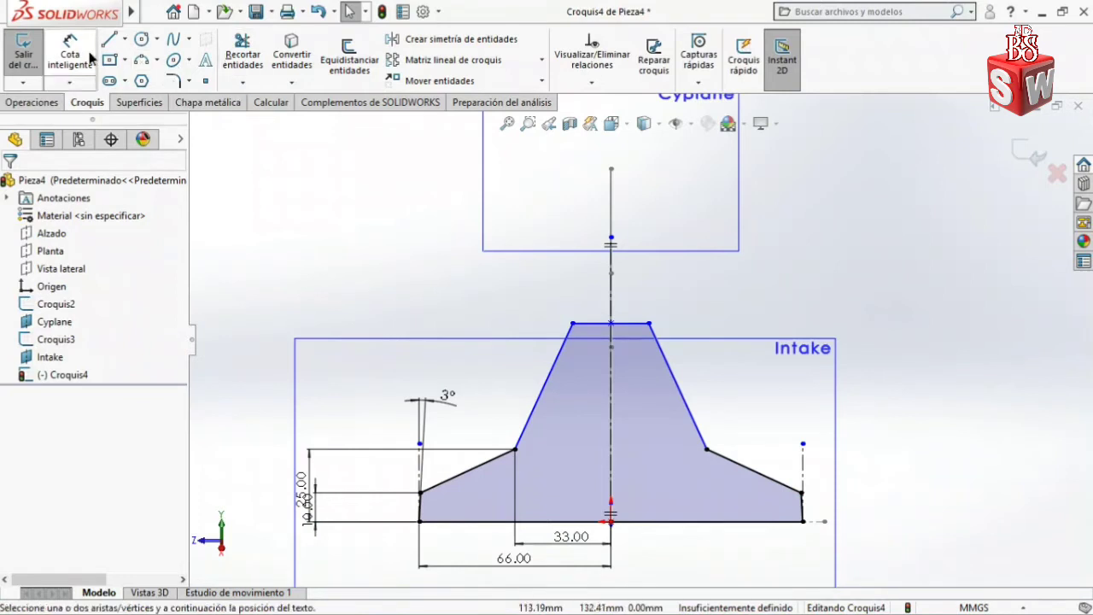
click(555, 373)
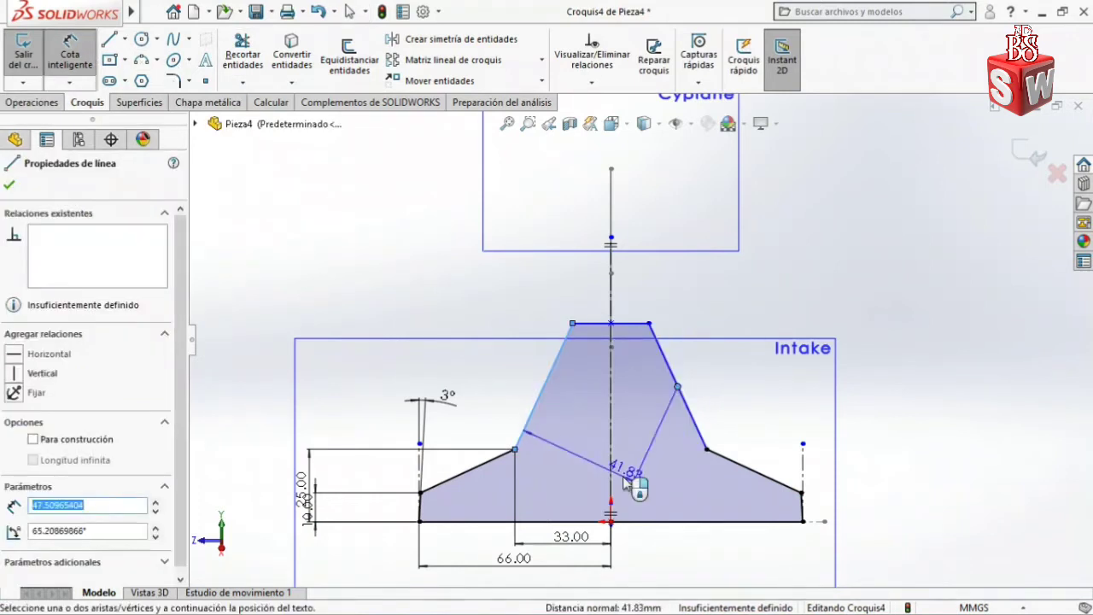
key(Escape)
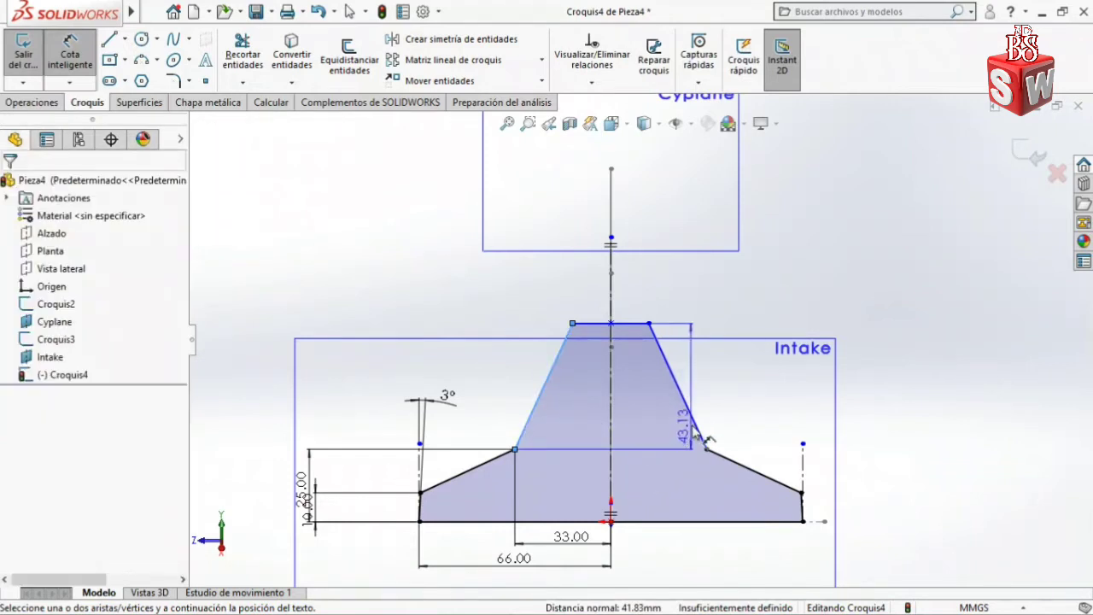
click(697, 429)
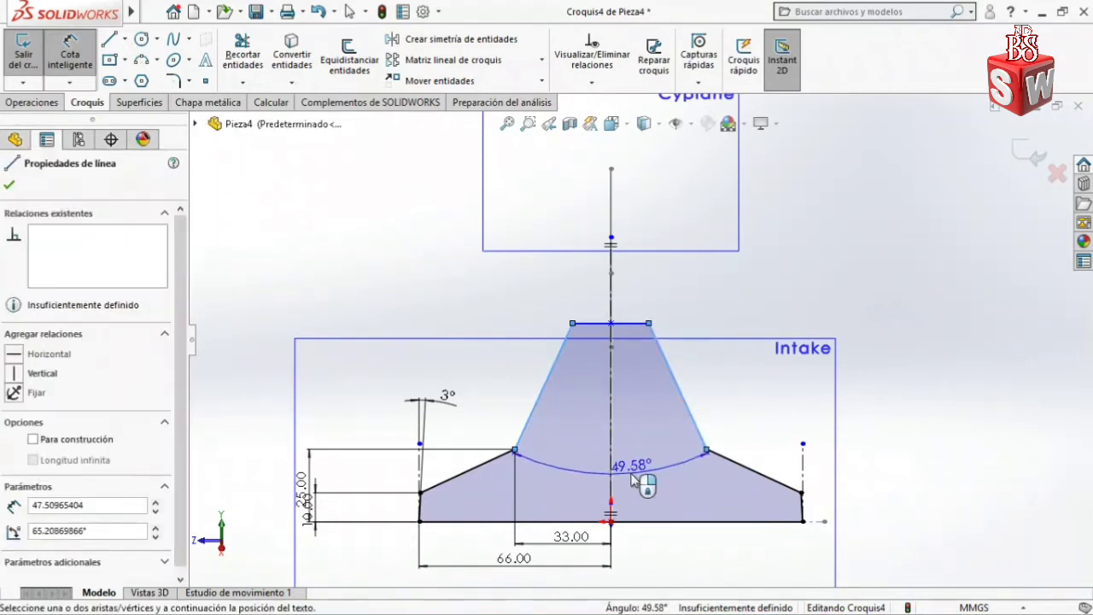
click(637, 481)
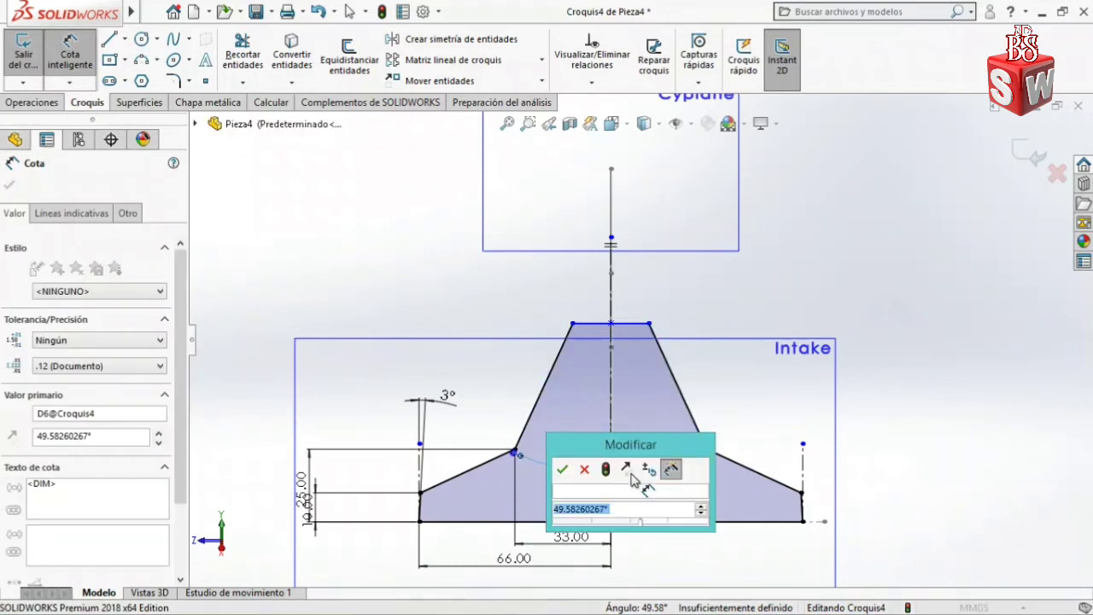
key(Return)
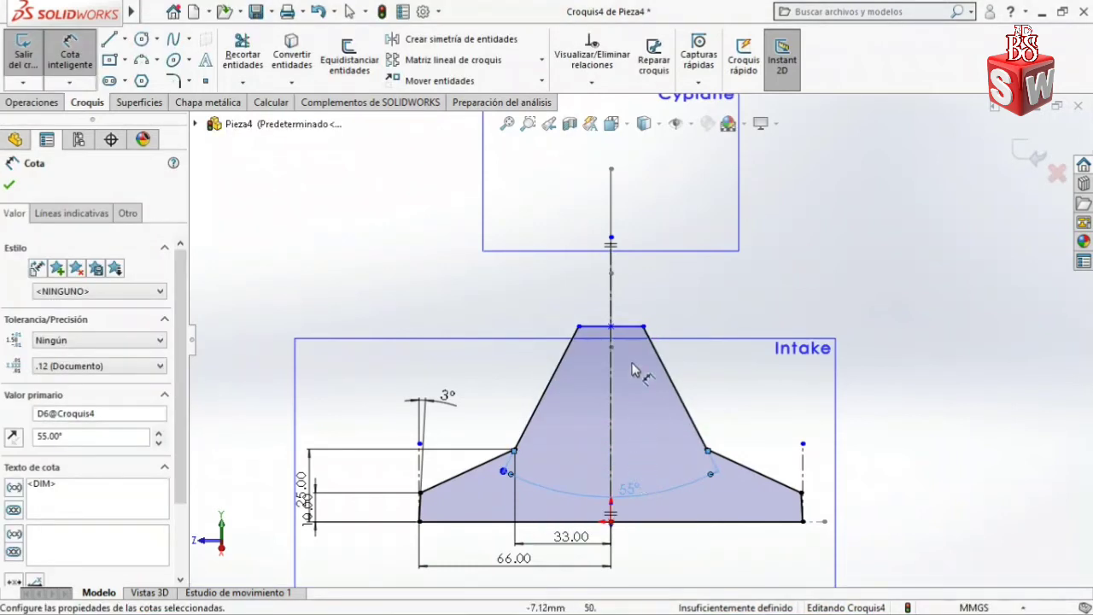
Dimension the distance between the profile's top horizontal line and the corner point of the angled path in Croquis2 as 5 mm
click(623, 328)
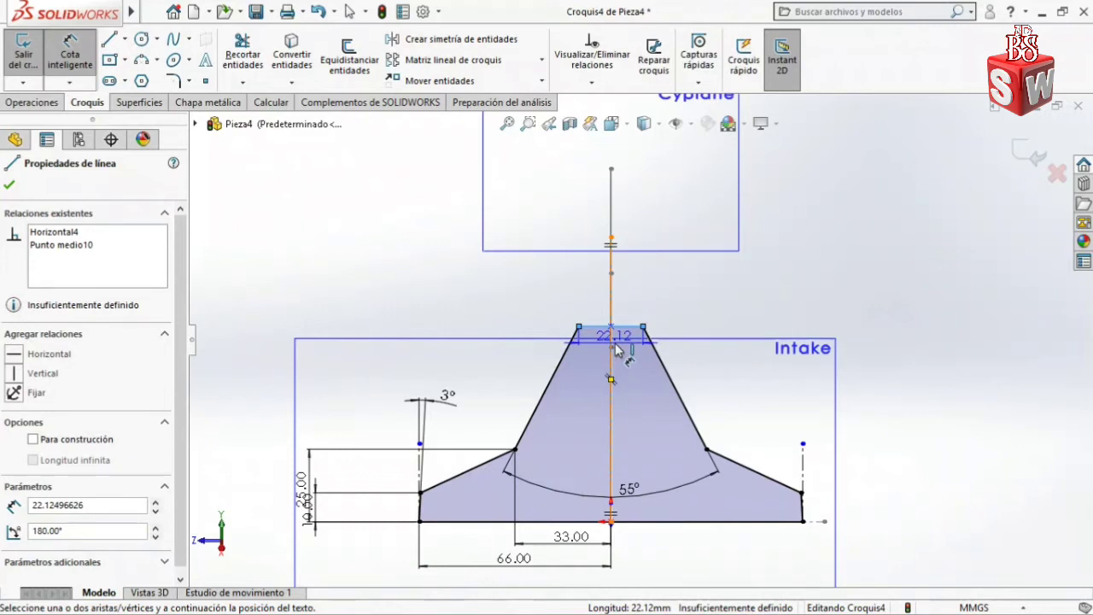
key(Escape)
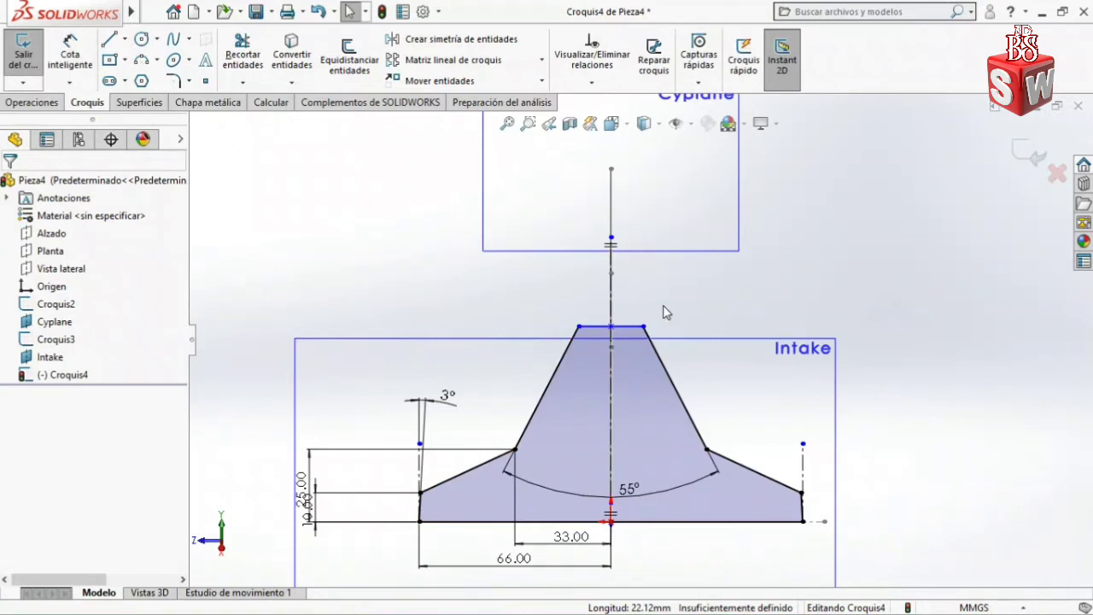
key(Right)
key(Right)
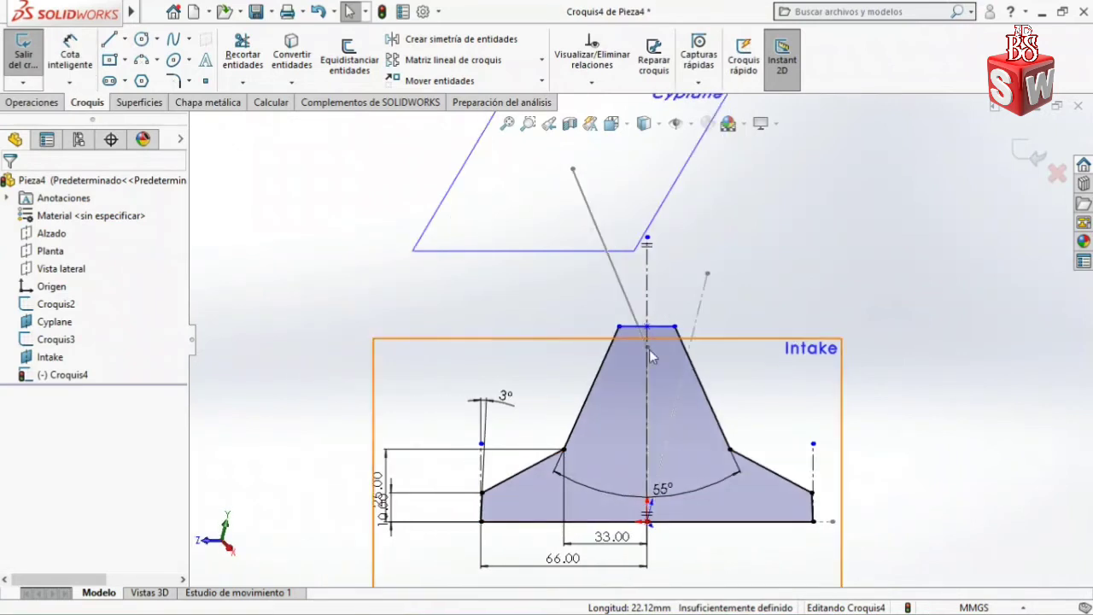
click(647, 351)
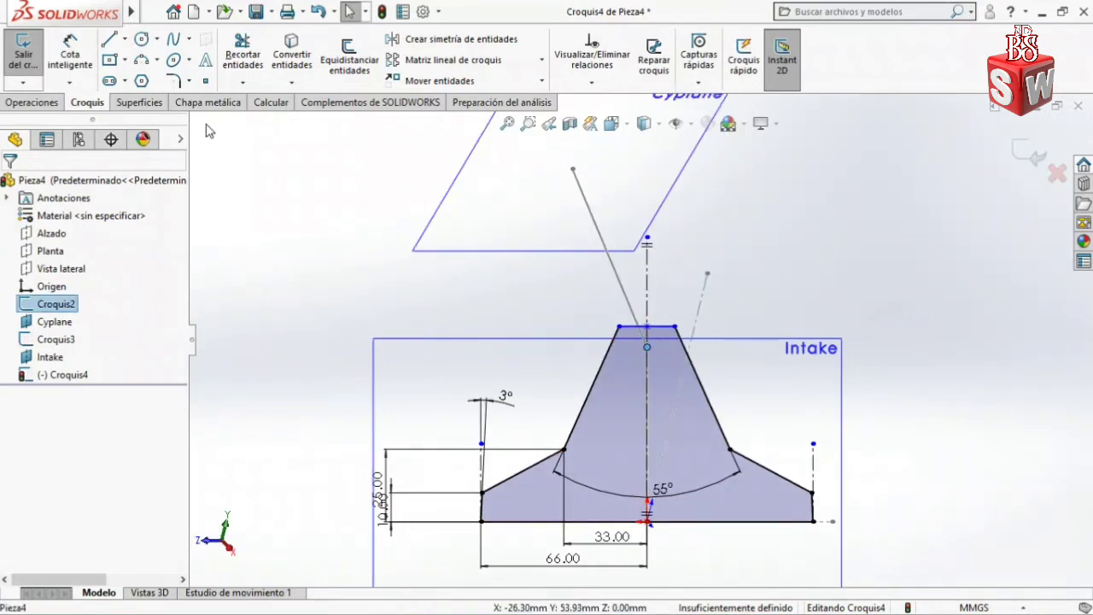
click(70, 53)
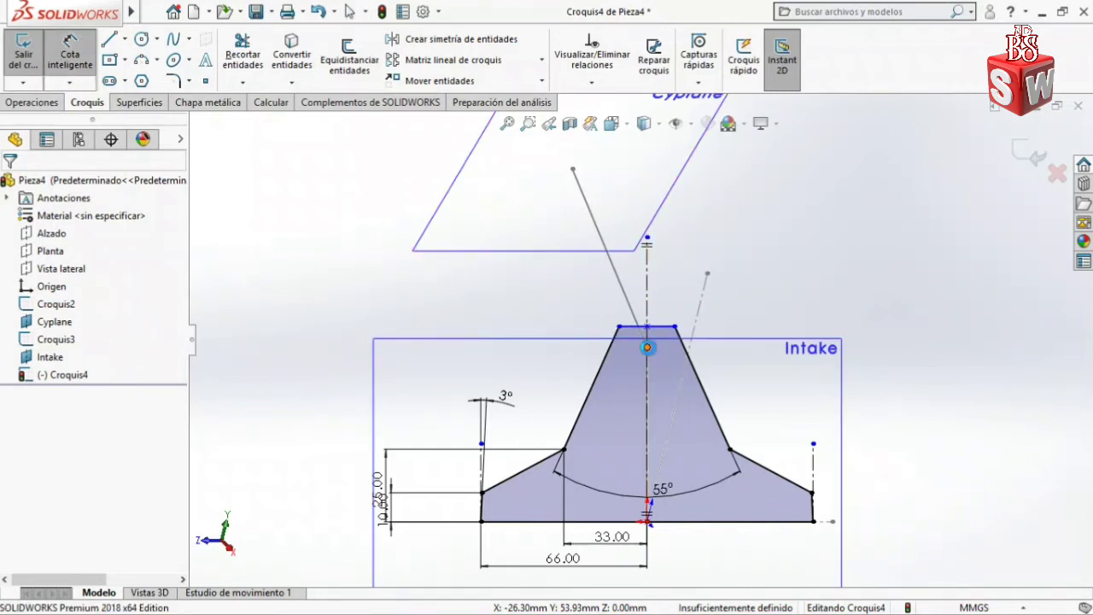
click(648, 347)
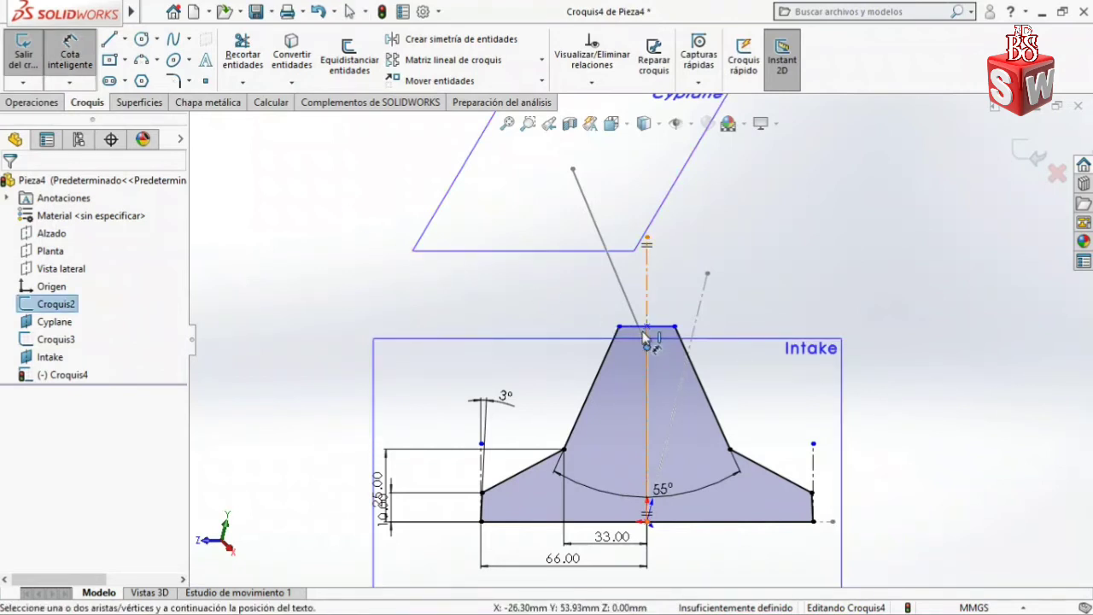
click(640, 329)
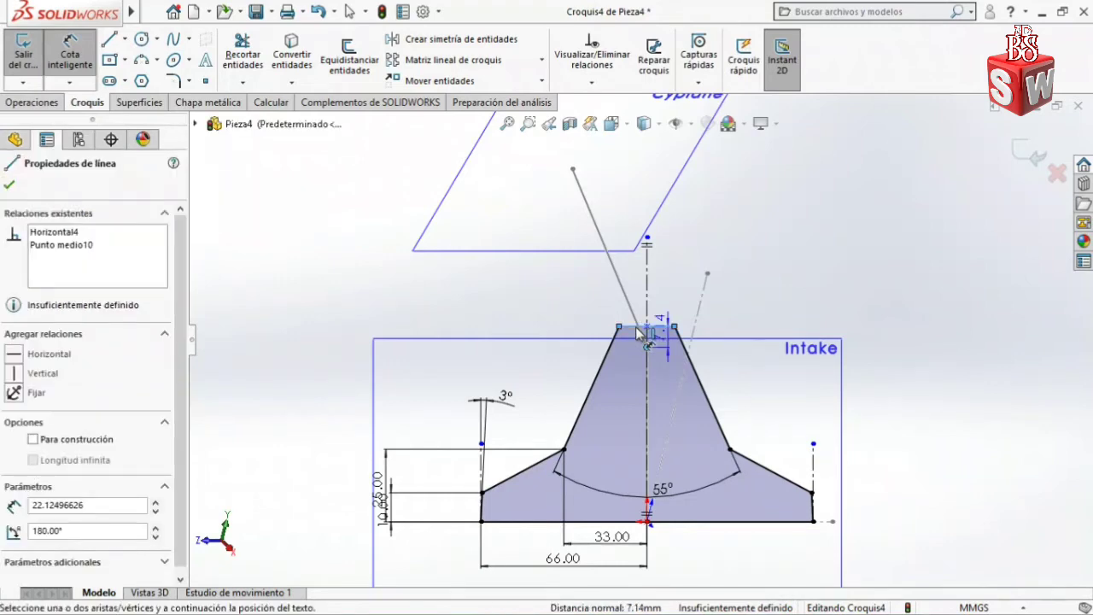
key(ctrl+8)
key(ctrl+8)
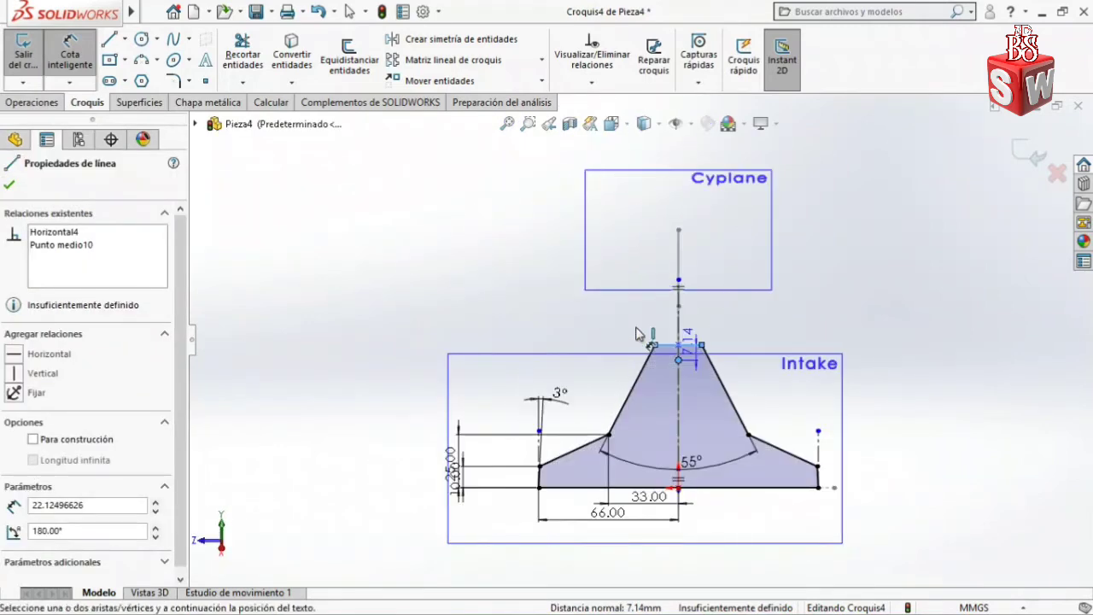
click(749, 321)
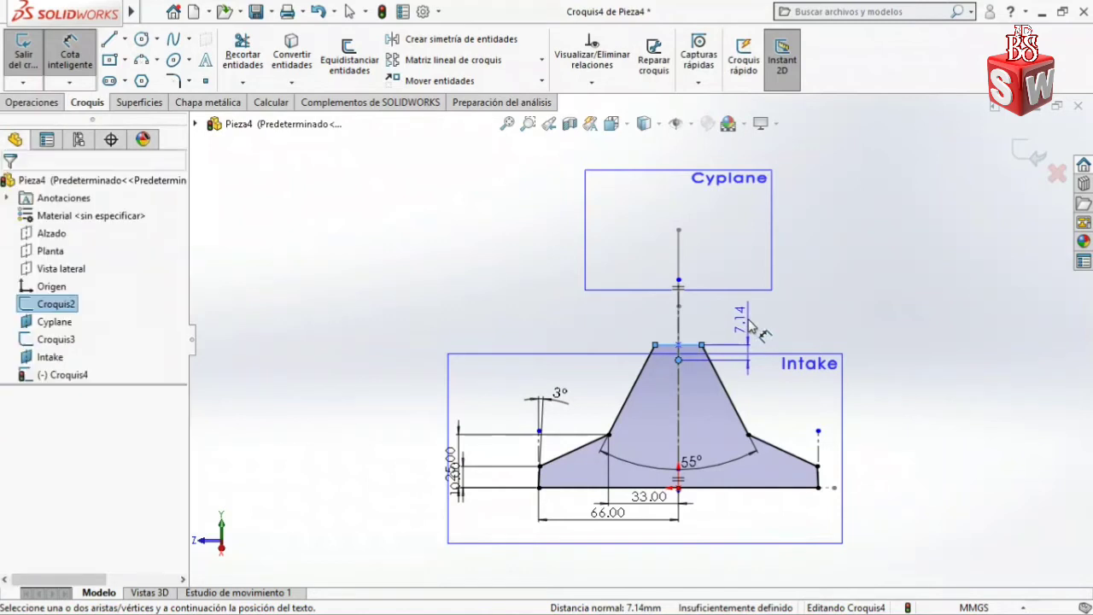
text(5)
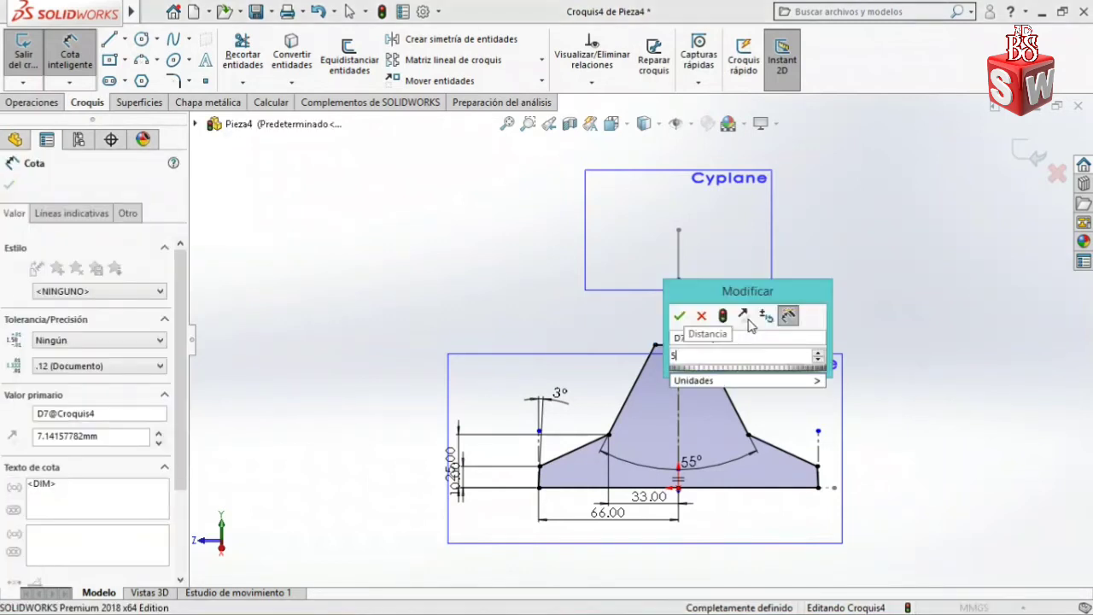
key(Return)
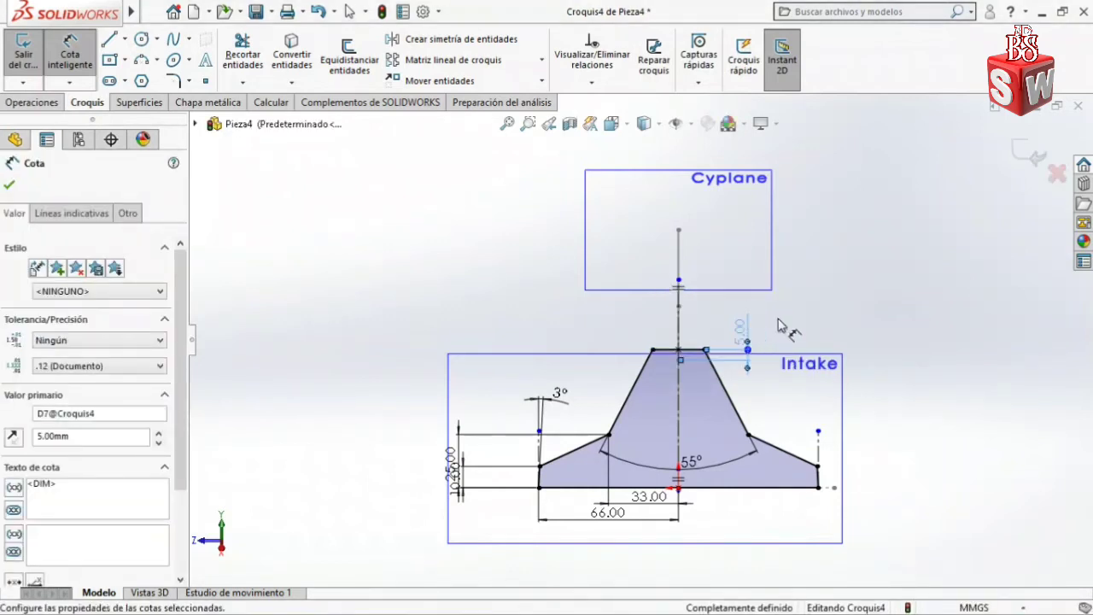
key(Escape)
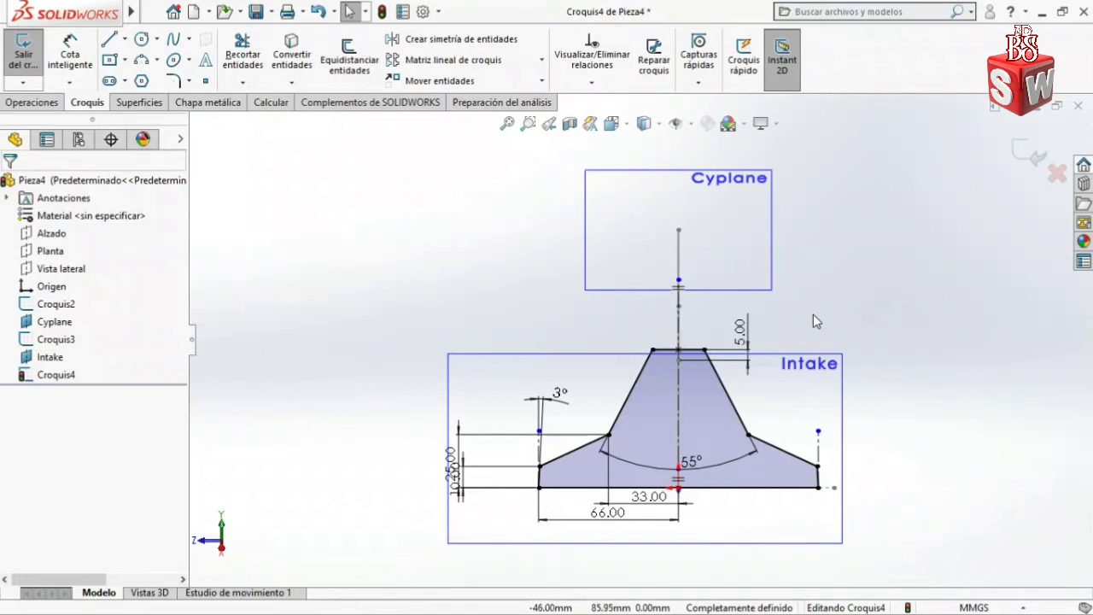
Exit the profile sketch and rename it as Perfil
click(1036, 160)
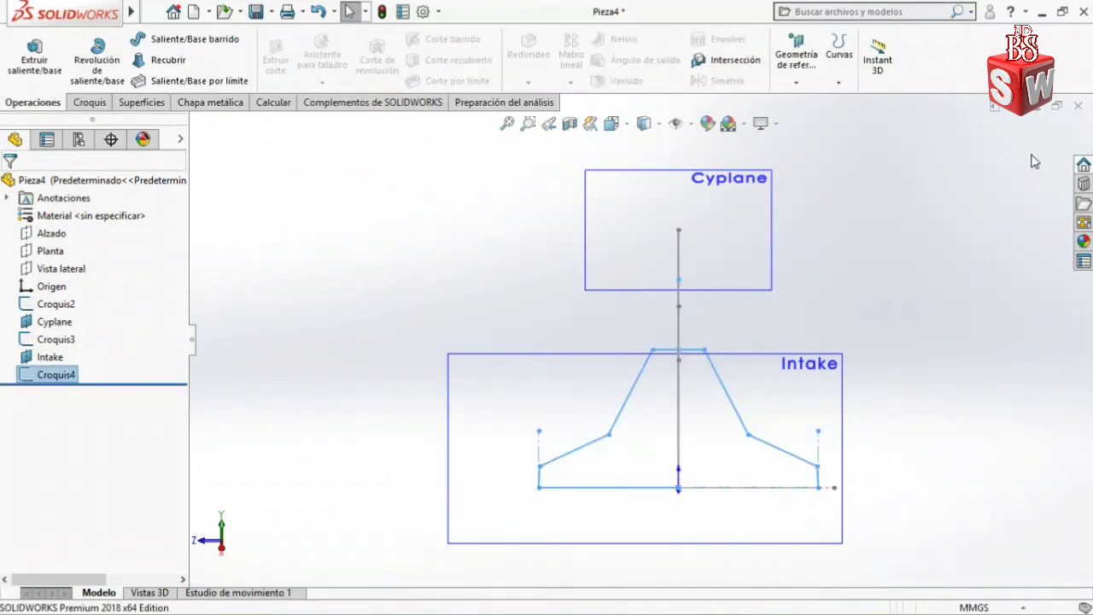
click(466, 227)
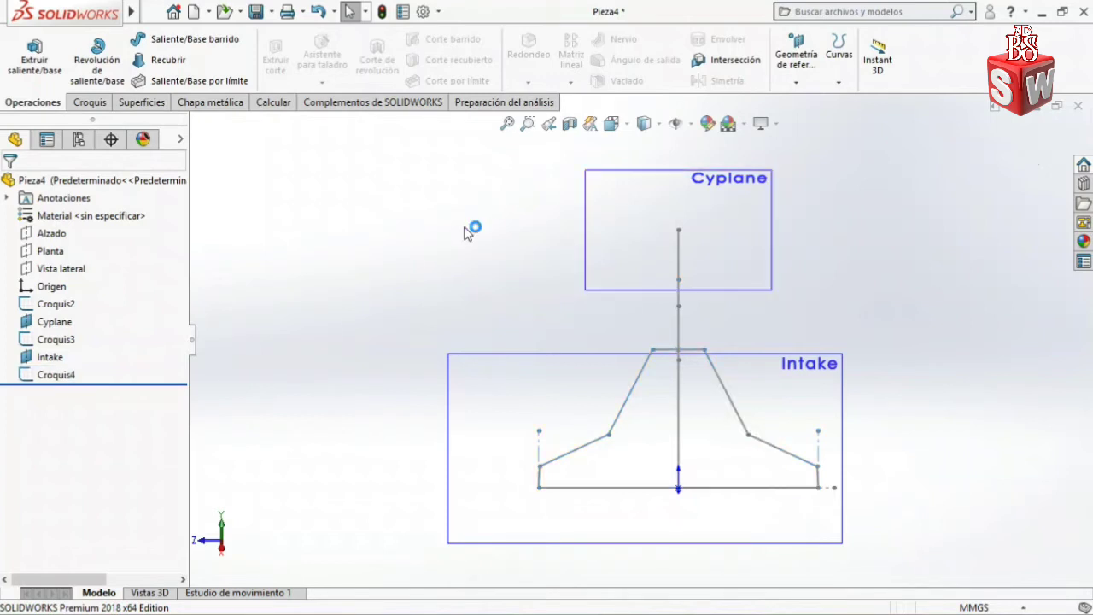
click(65, 379)
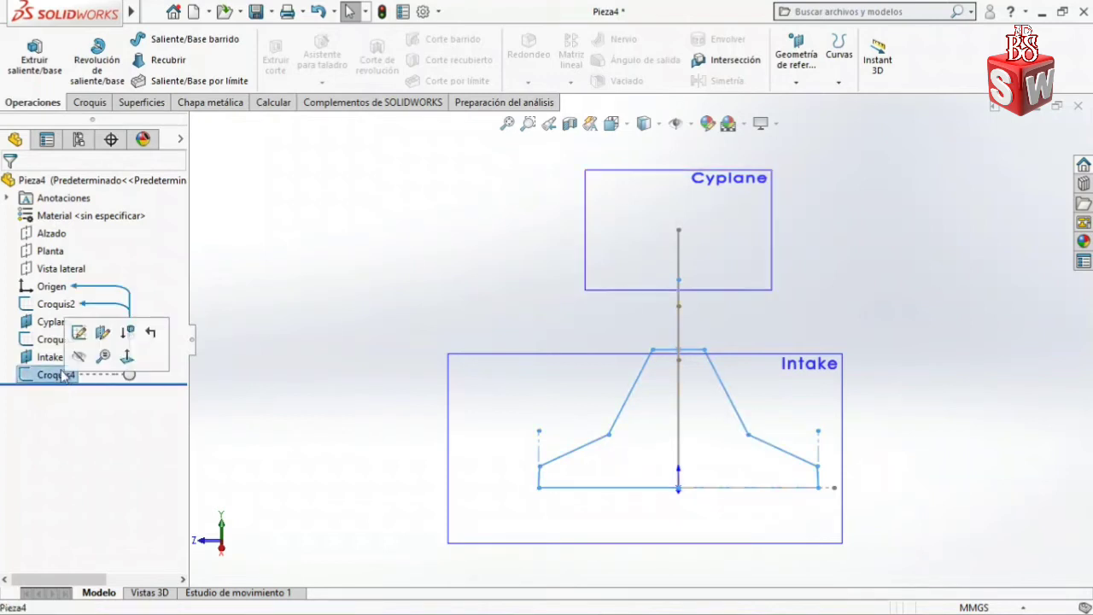
click(61, 375)
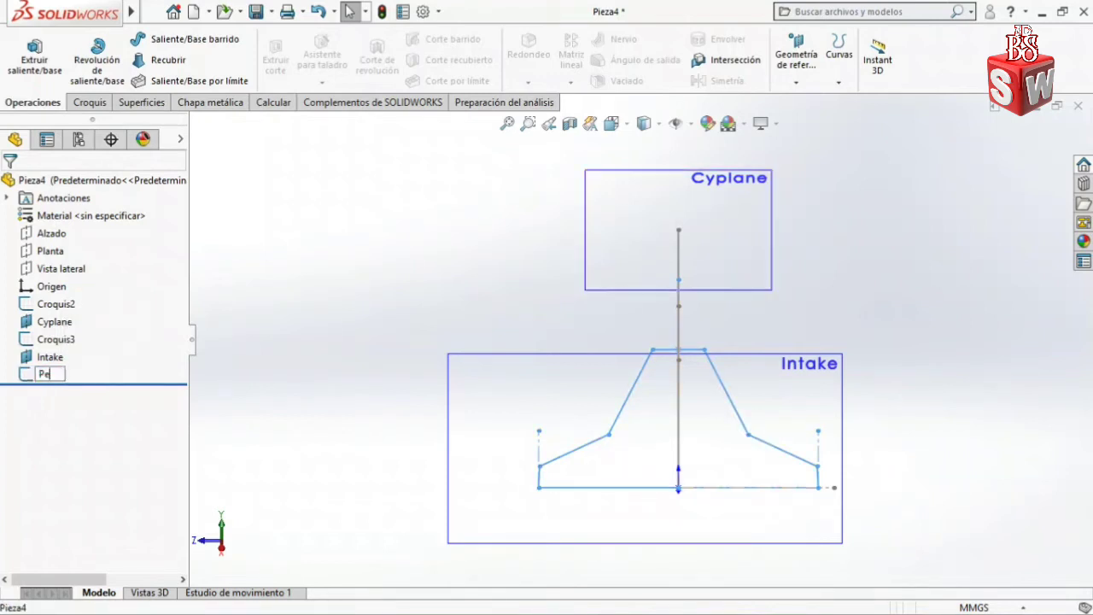
text(Perfil)
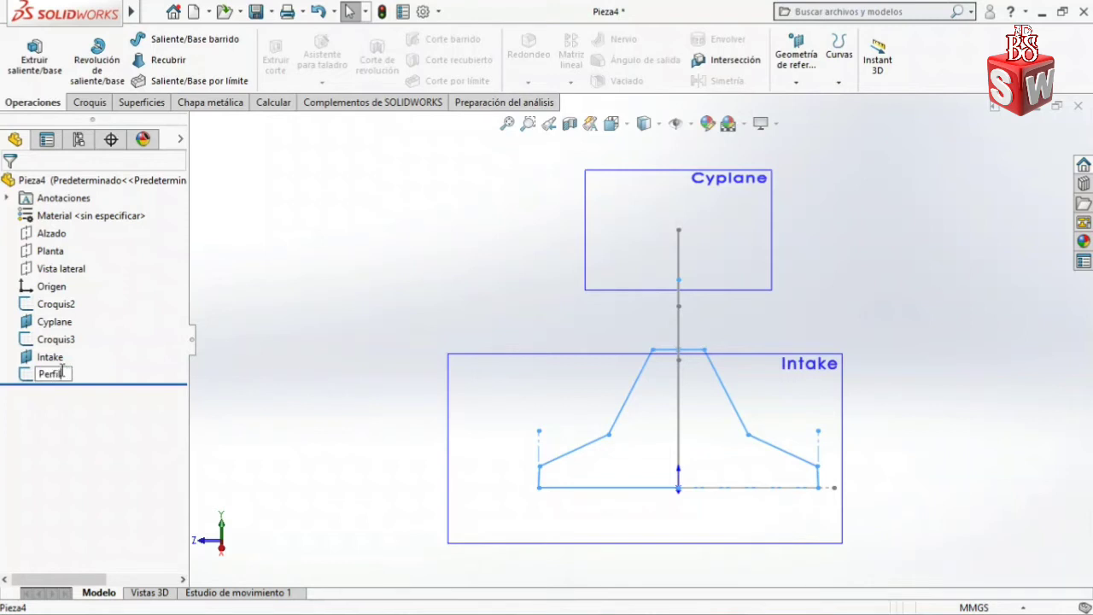
click(237, 381)
Start a new sketch on the Alzado plane and rename it as Trayecto
key(ctrl+7)
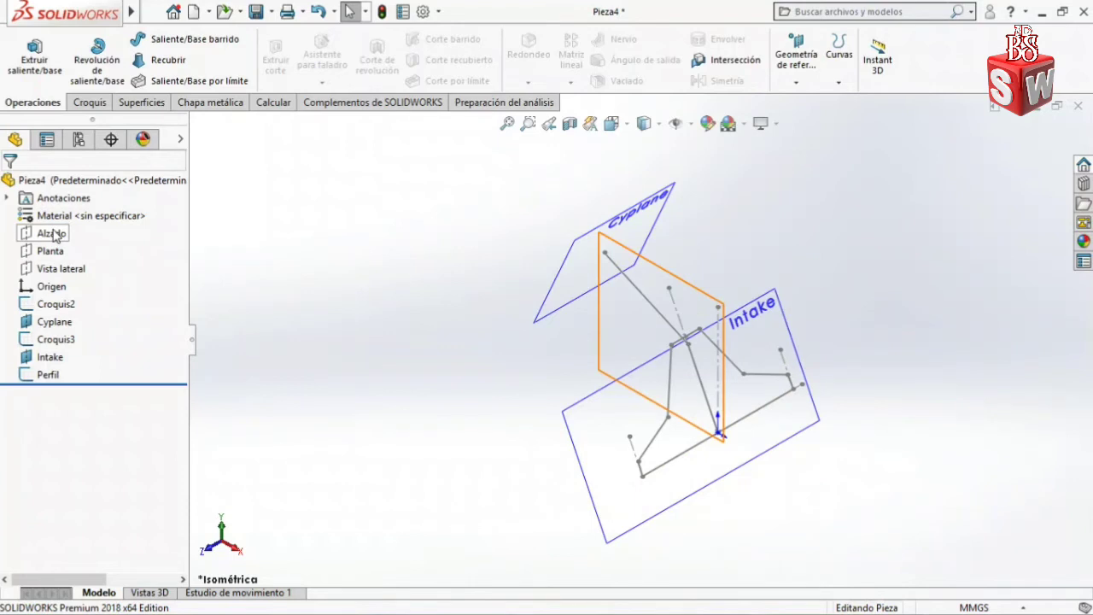
click(53, 234)
click(70, 209)
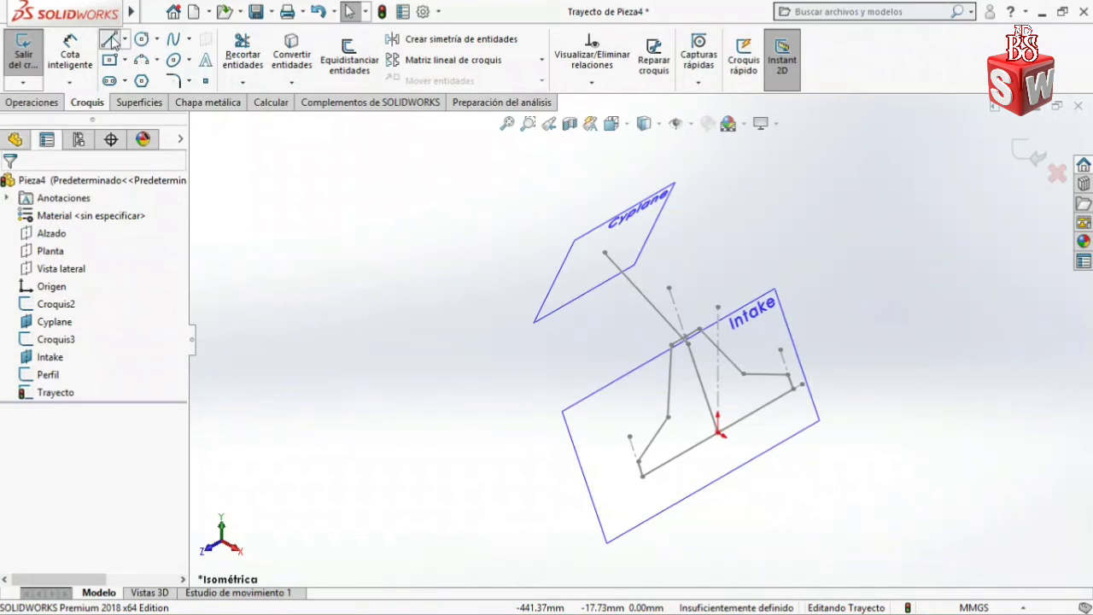
Sketch a 28 mm horizontal line from the origin toward the Cyplane side, then exit the Trayecto sketch
click(111, 40)
key(ctrl+1)
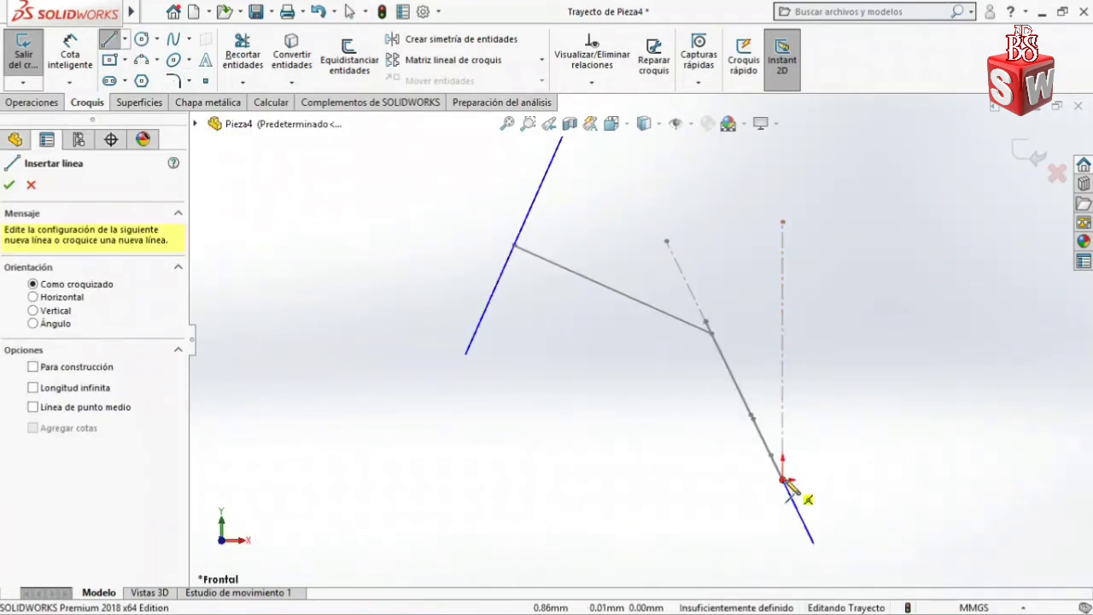
click(783, 480)
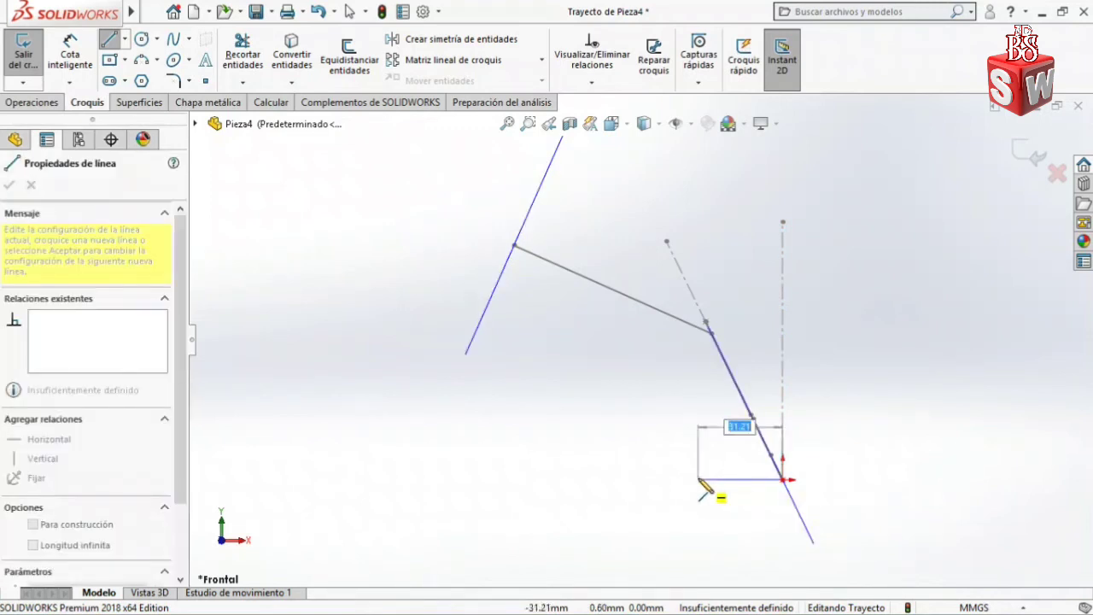
key(Return)
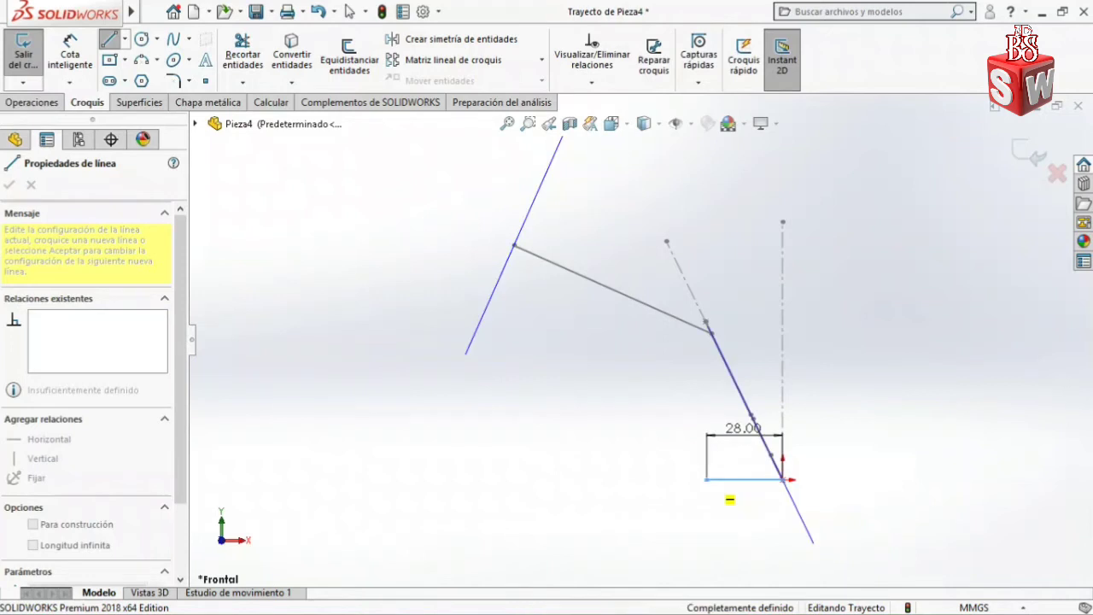
key(Escape)
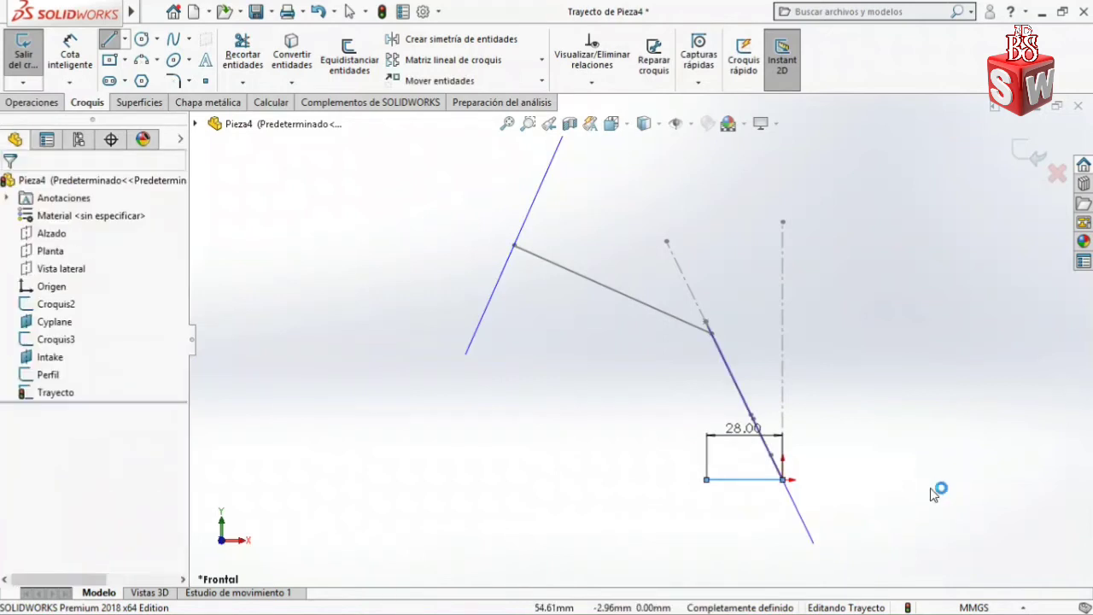
click(913, 403)
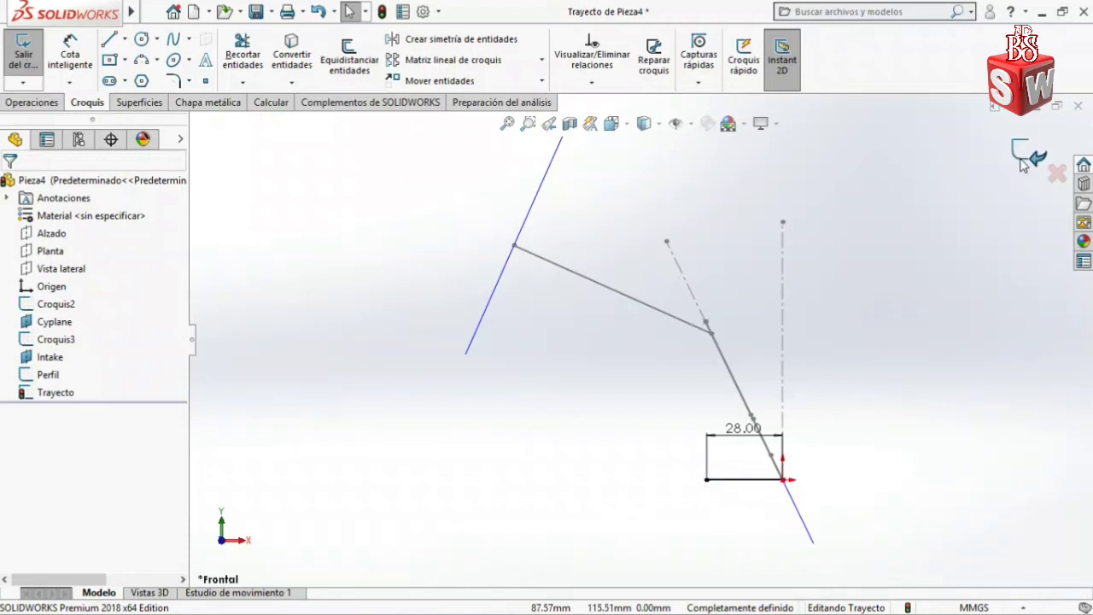
click(1021, 155)
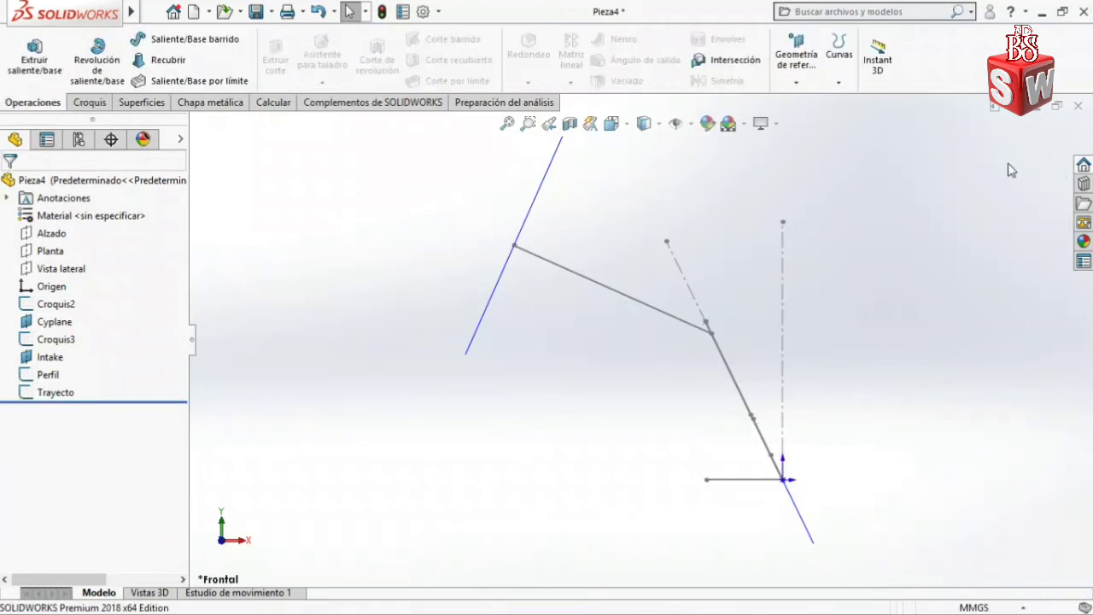
Create a sweep with the Perfil sketch as its profile and the Trayecto sketch as its path
key(ctrl+7)
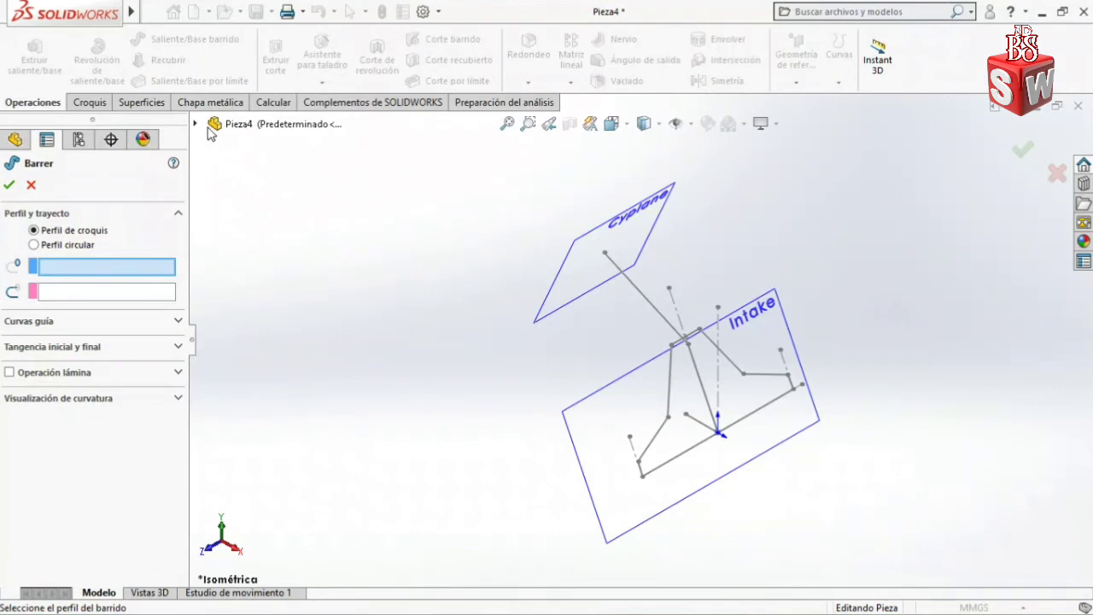
click(196, 124)
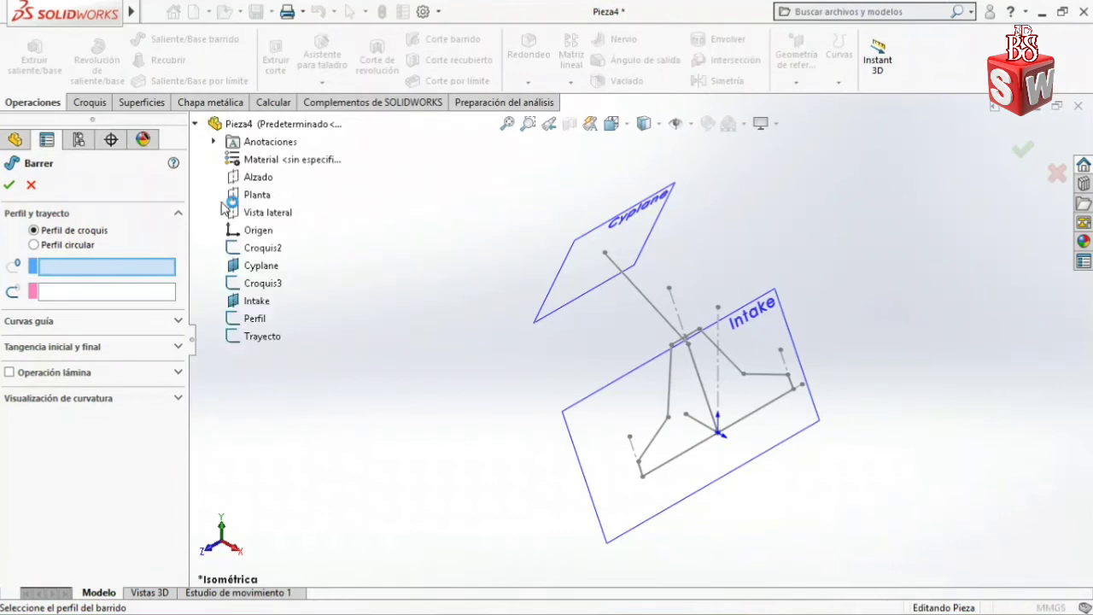
click(255, 318)
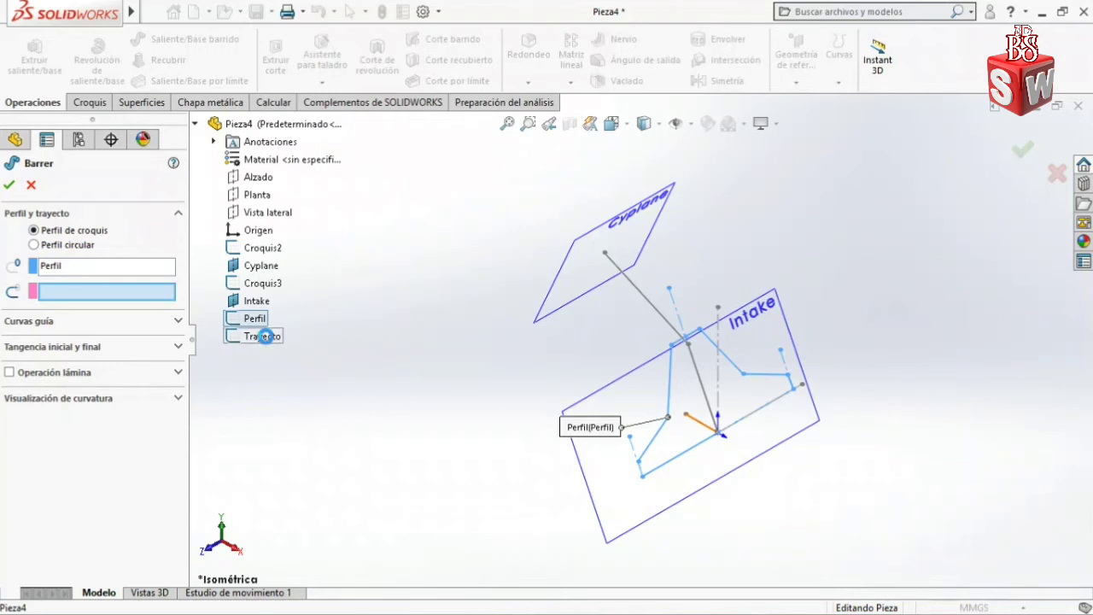
click(265, 336)
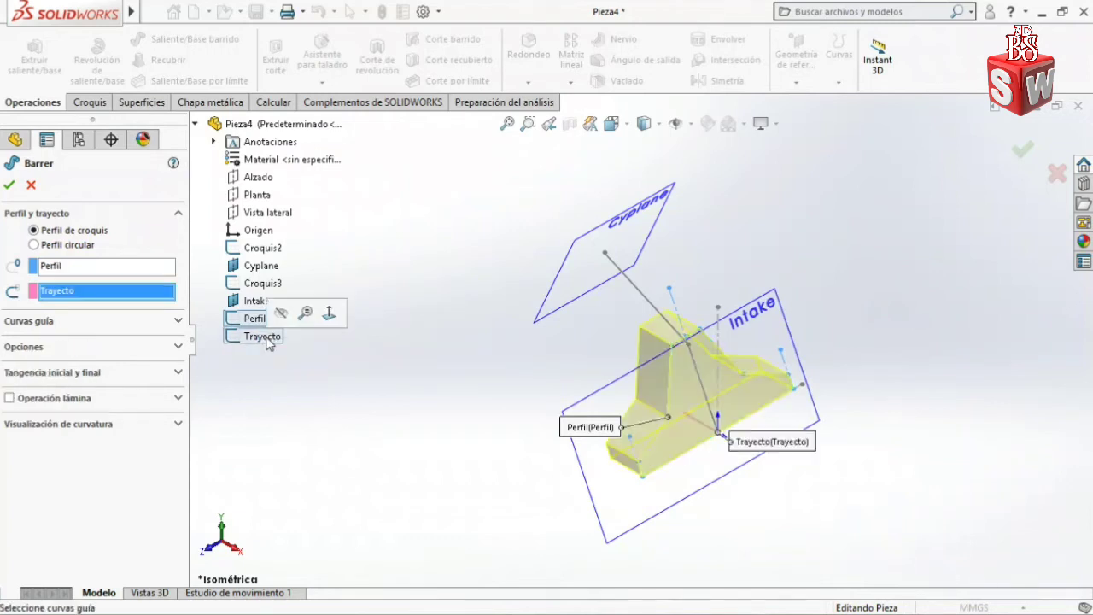
click(10, 186)
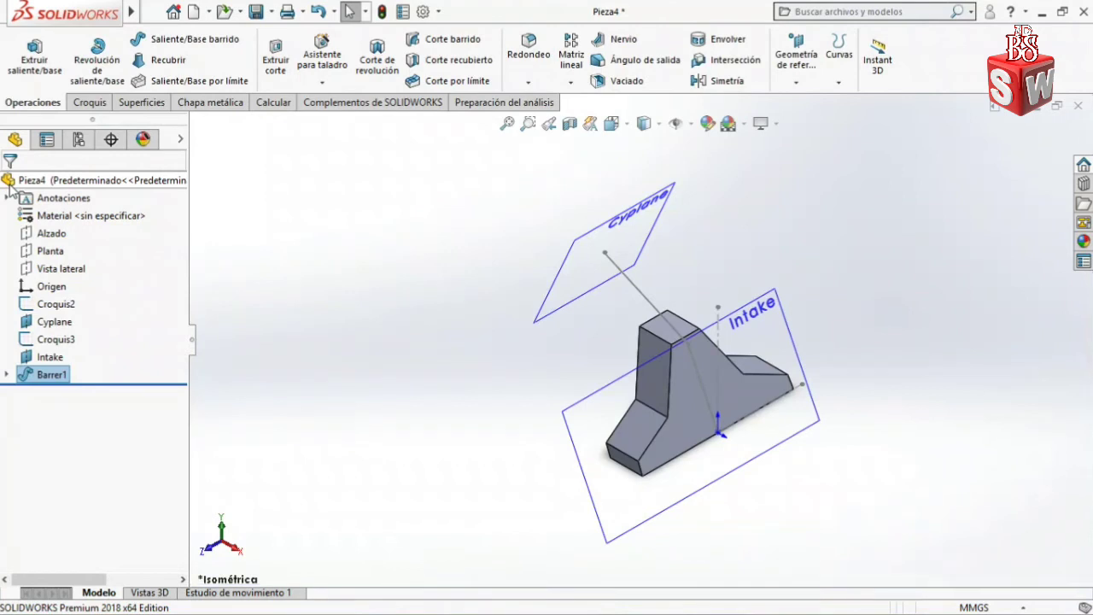
Start a sketch on Cyplane and draw a 34 mm diameter circle centred near the sketch origin
click(541, 314)
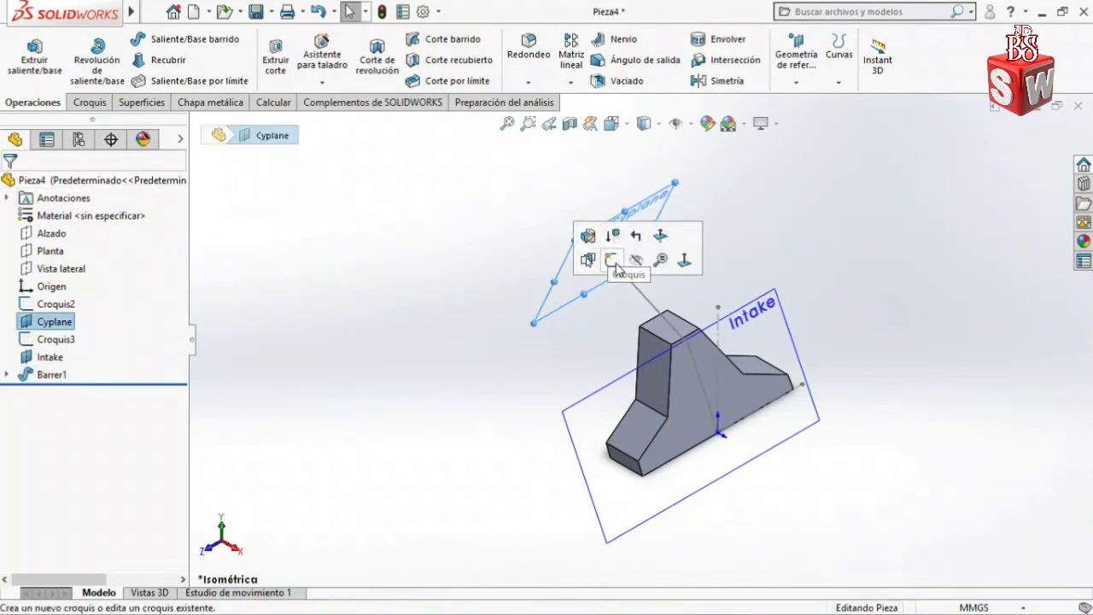
click(616, 265)
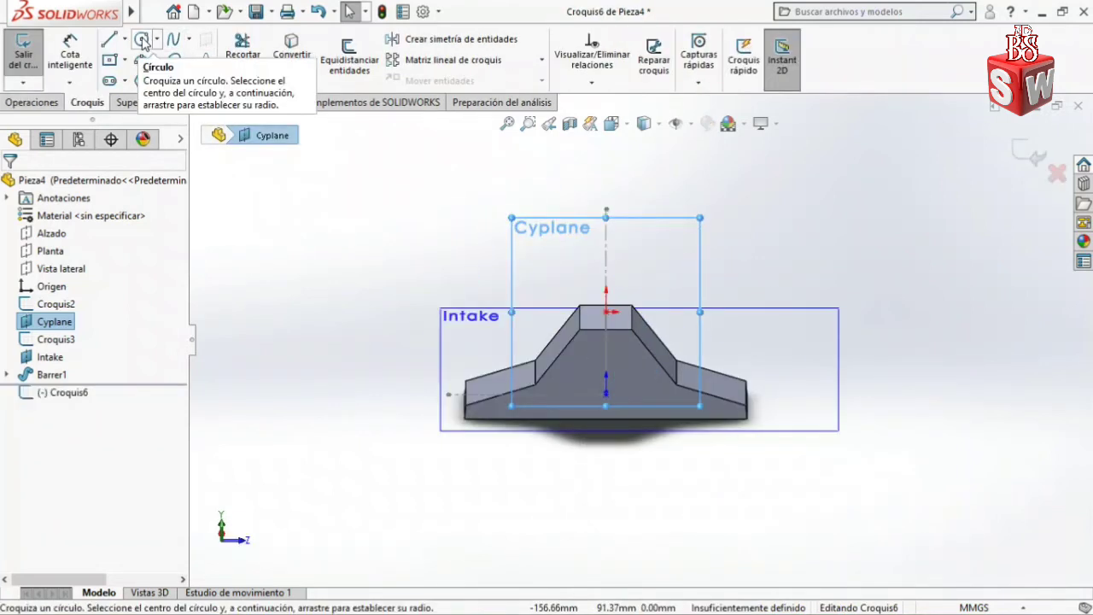
click(142, 40)
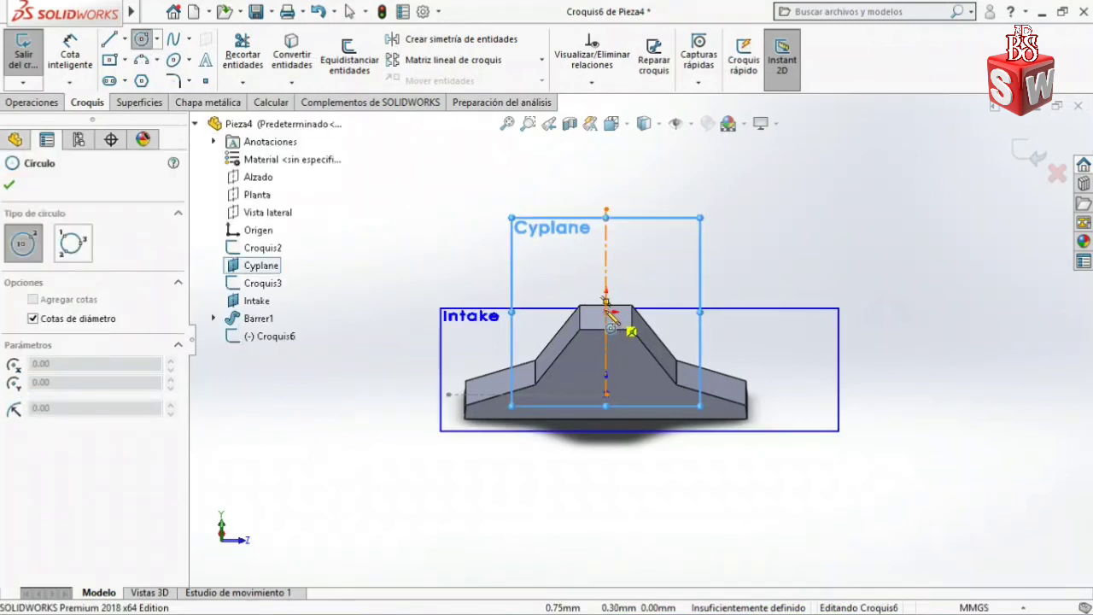
click(607, 313)
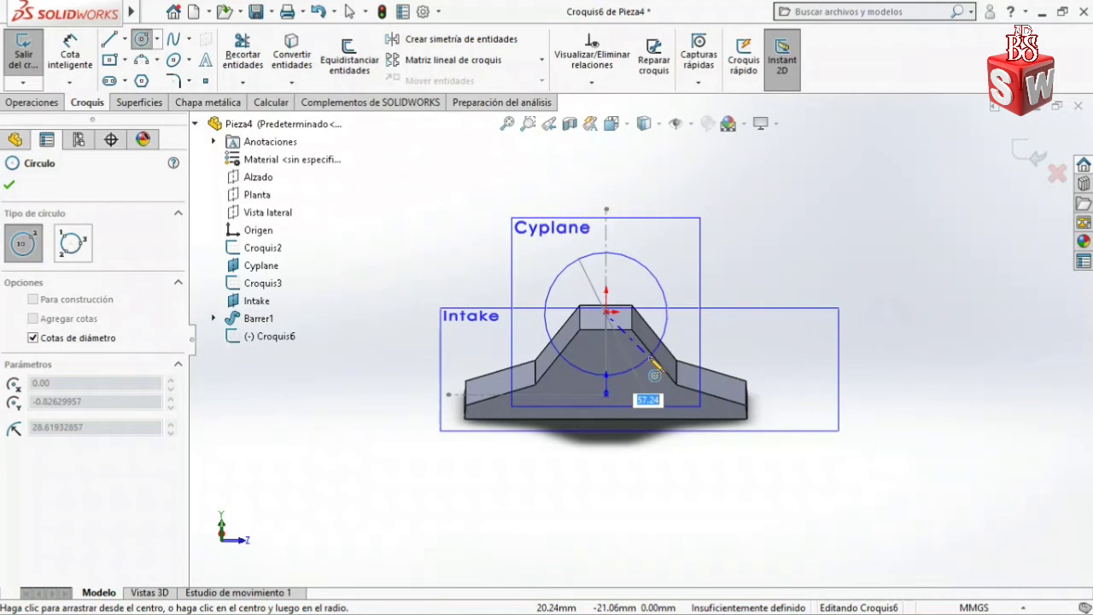
text(34)
key(Return)
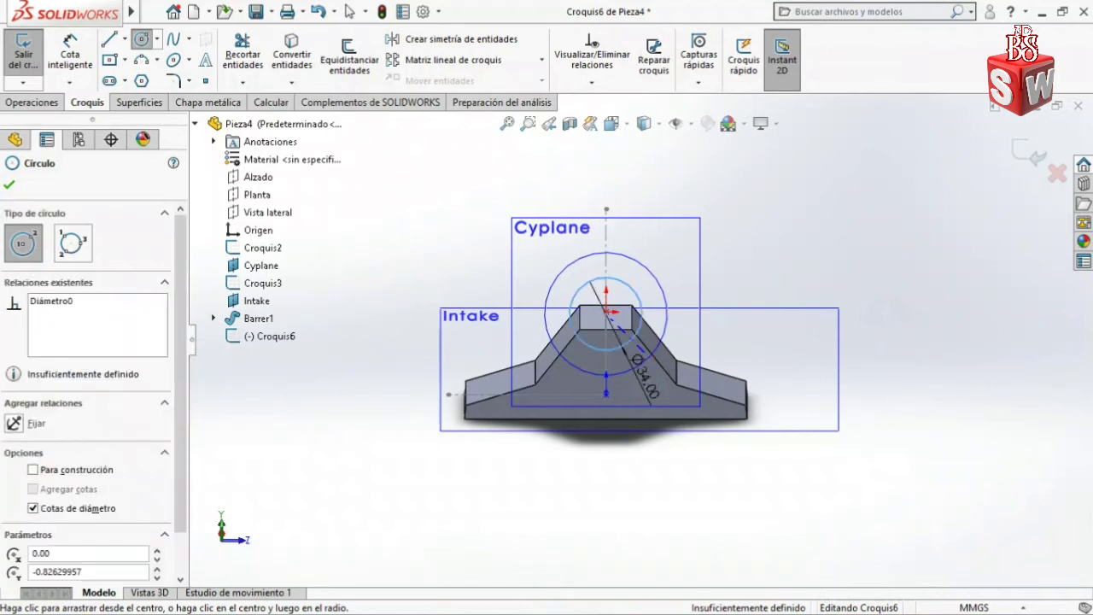
key(Escape)
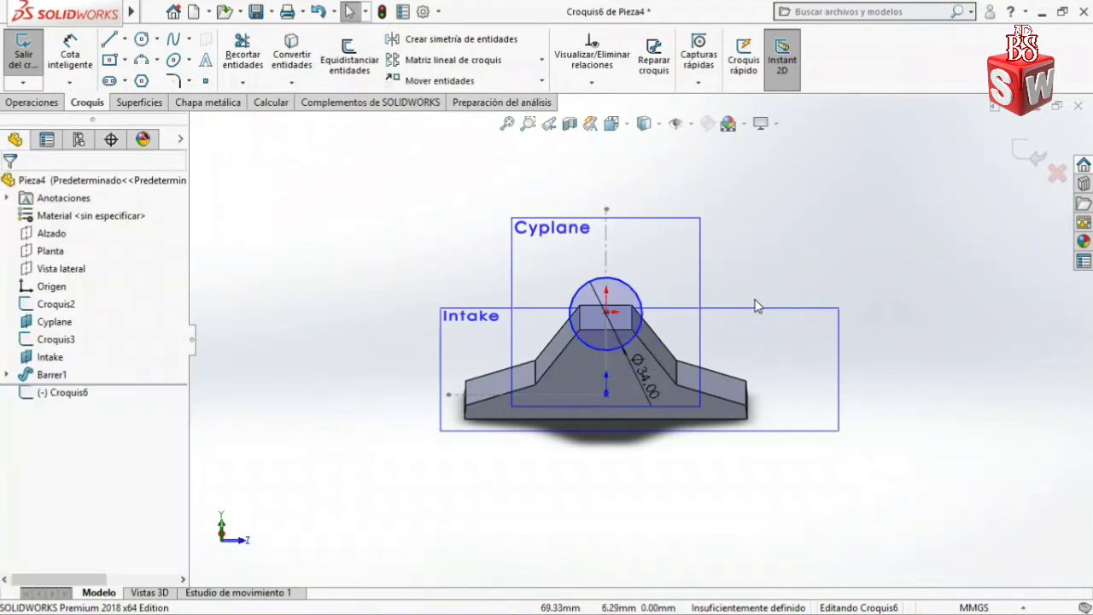
Make the circle's centre coincident with the end point of the angled path in Croquis2
middle_drag(759, 284, 556, 306)
scroll(530, 307, down, 8)
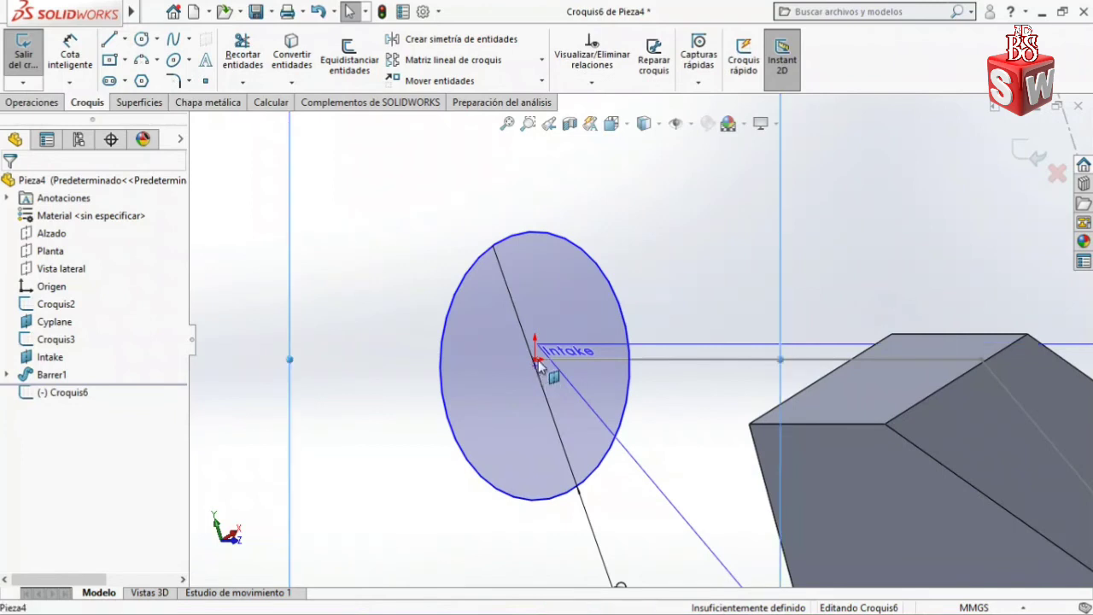
click(538, 362)
click(537, 360)
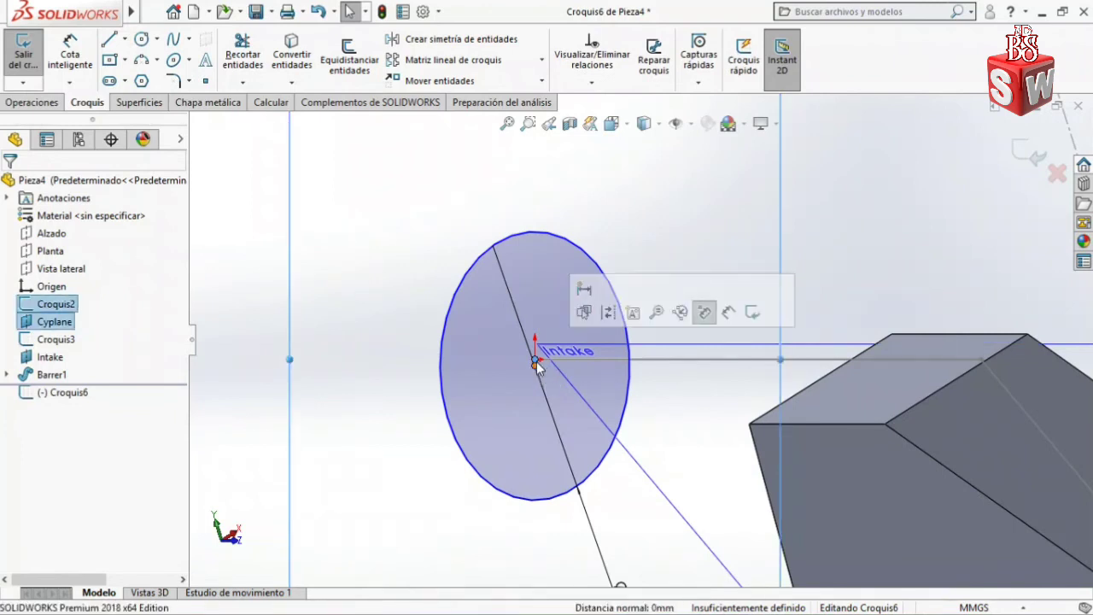
ctrl+click(534, 365)
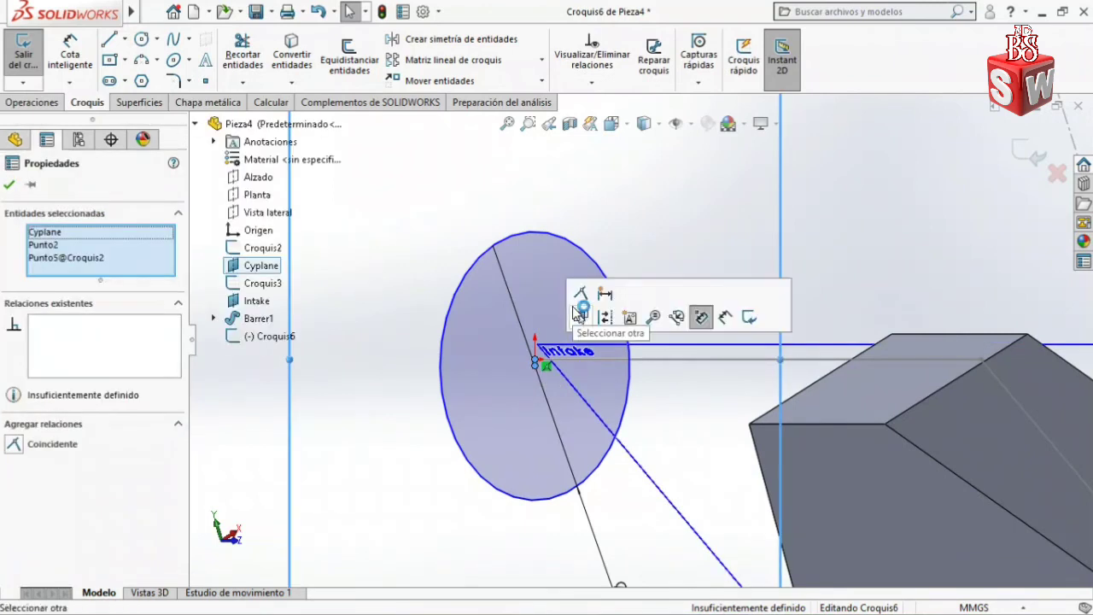
click(580, 295)
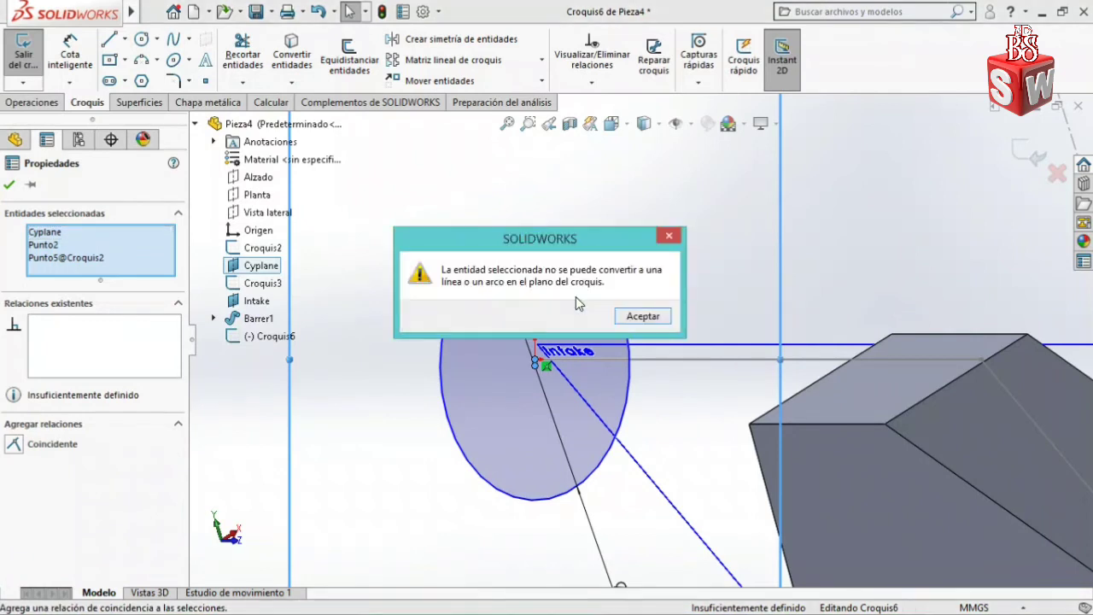
click(638, 316)
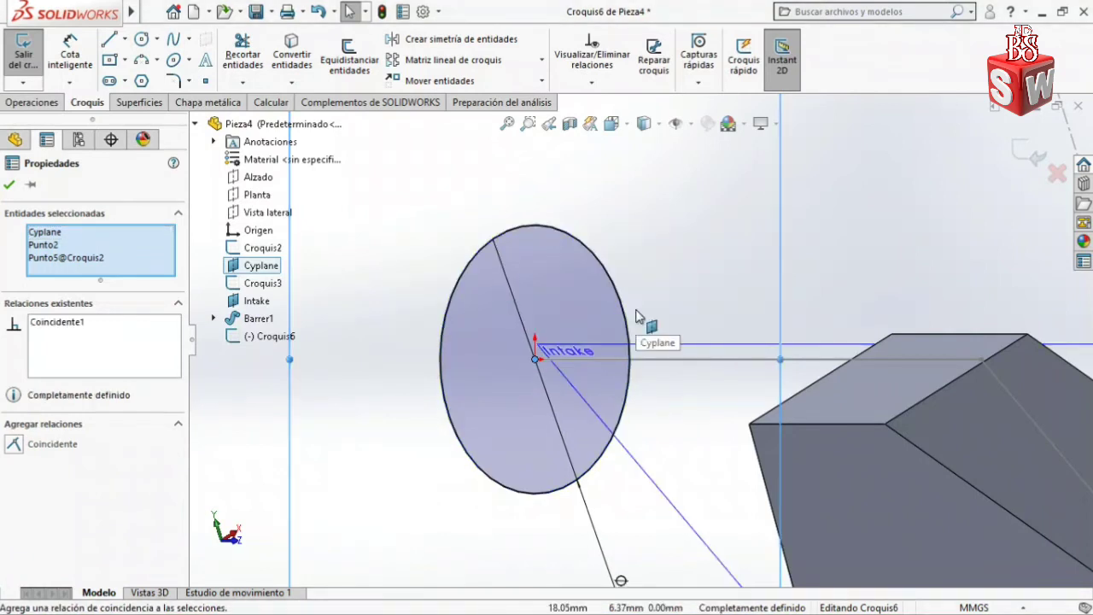
click(824, 276)
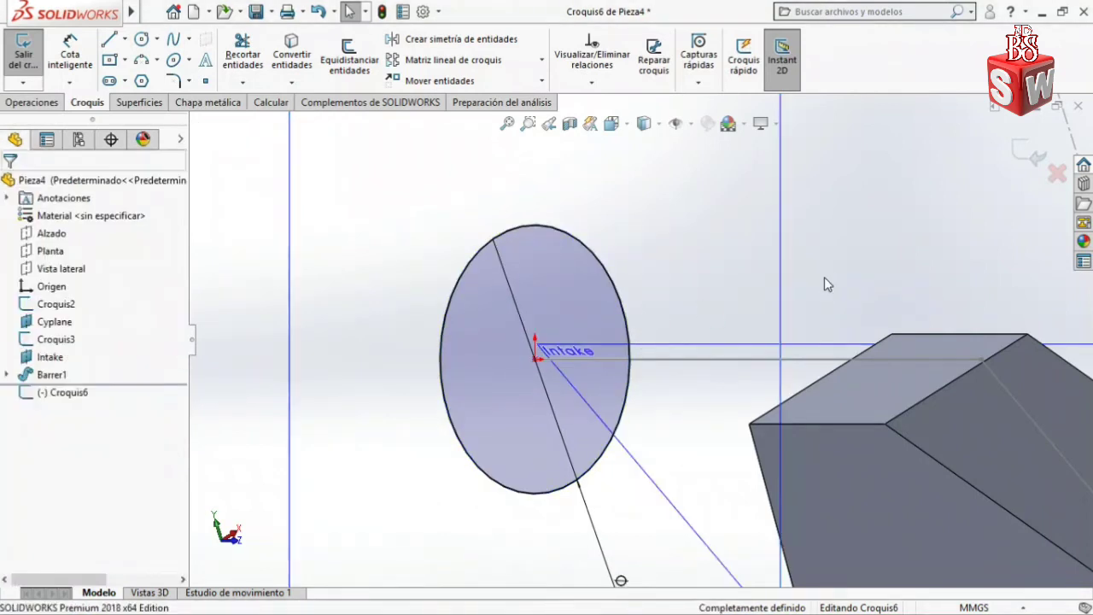
Exit the circle sketch and extrude it up to the swept body's large face on the Intake plane, using Hasta la superficie
key(ctrl+7)
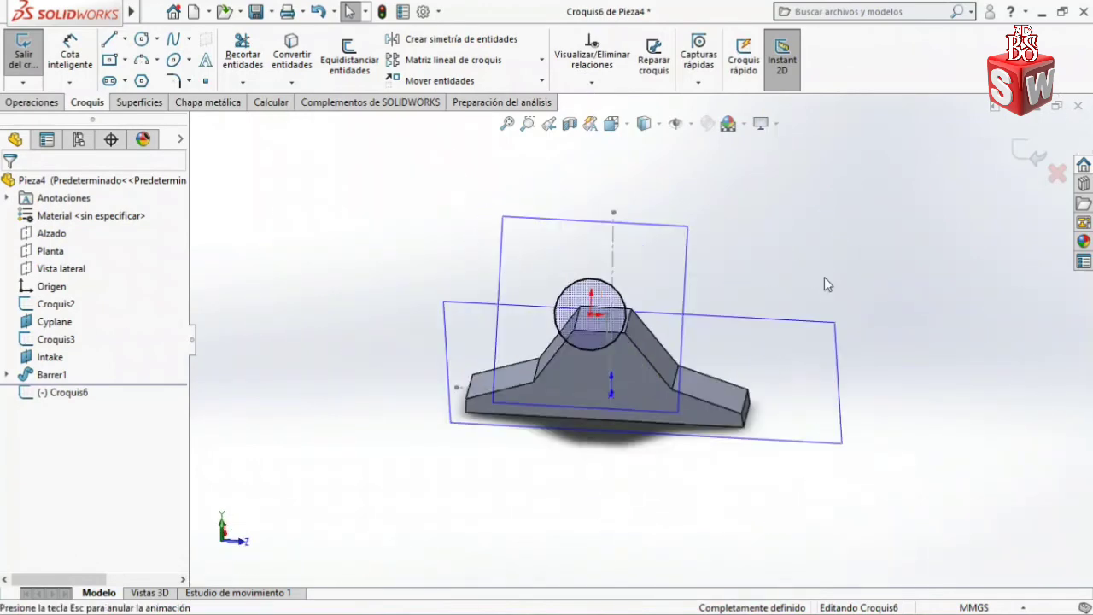
key(ctrl+7)
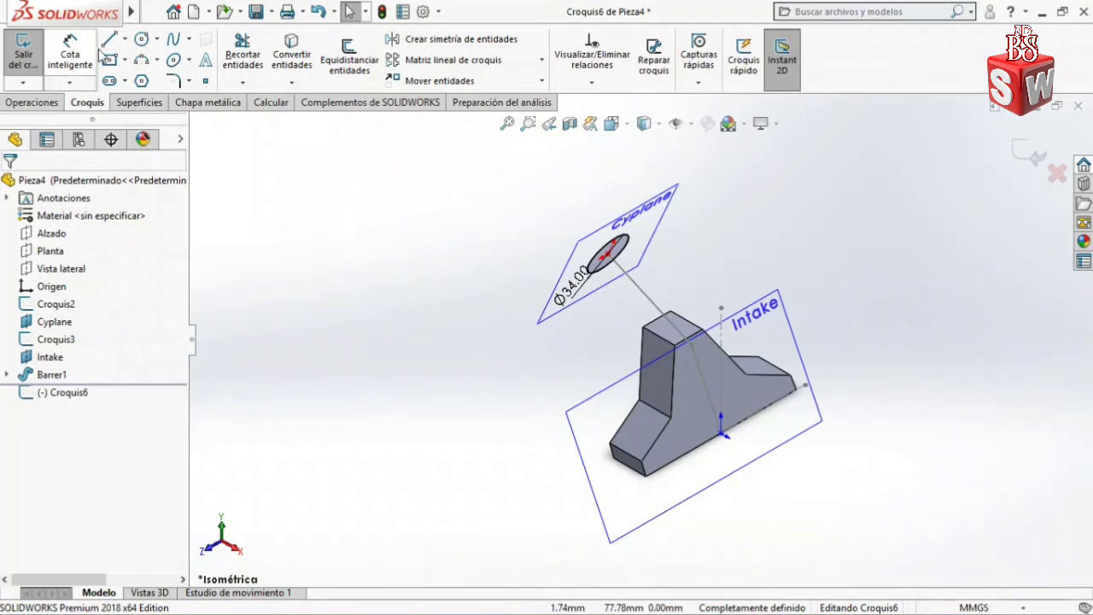
click(43, 51)
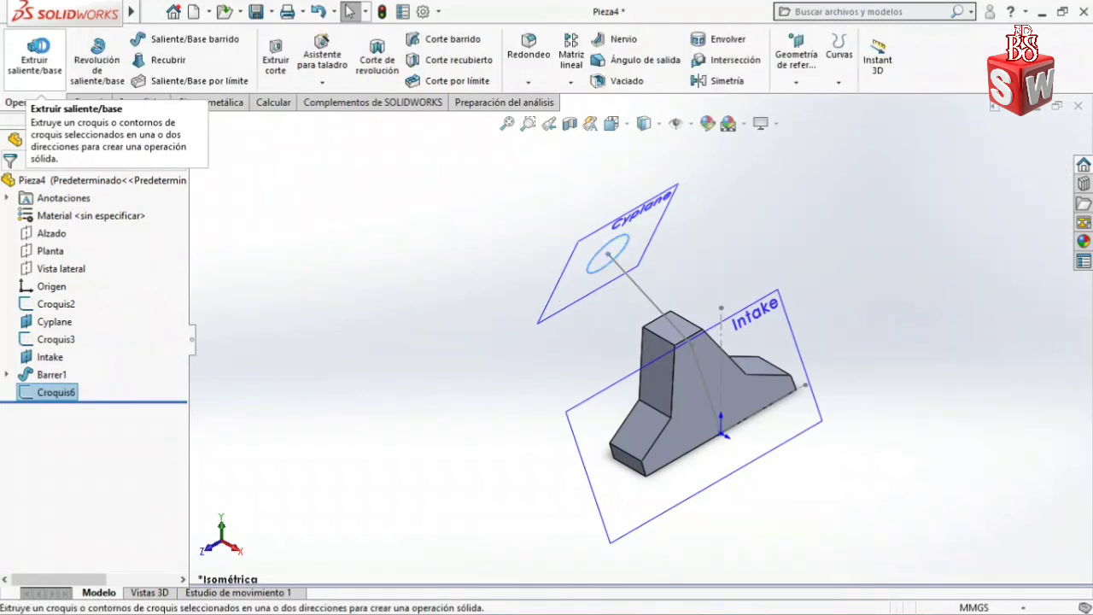
click(37, 53)
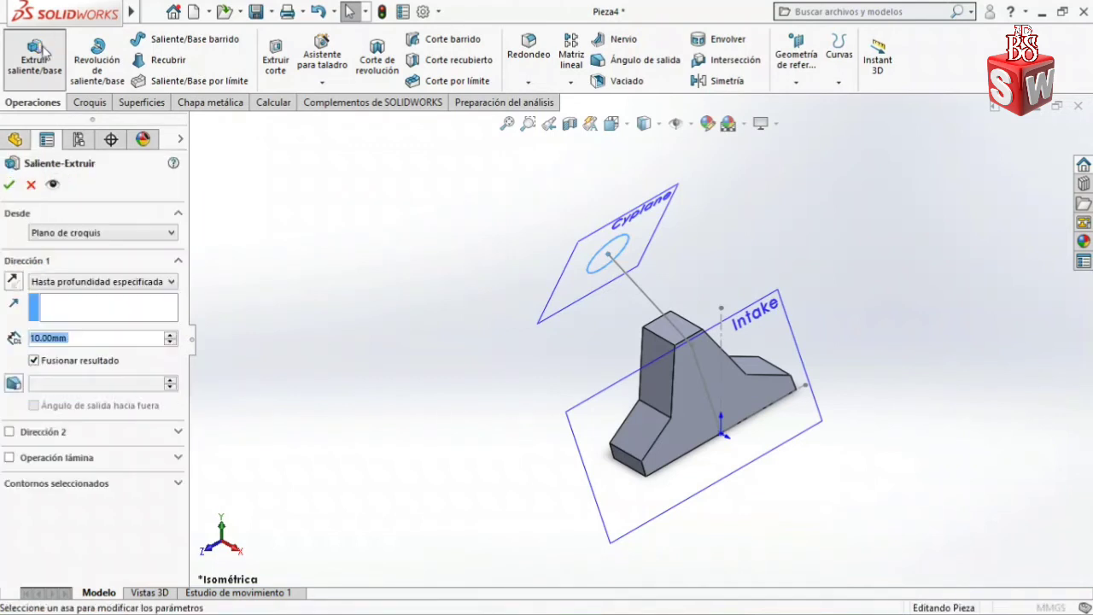
click(76, 285)
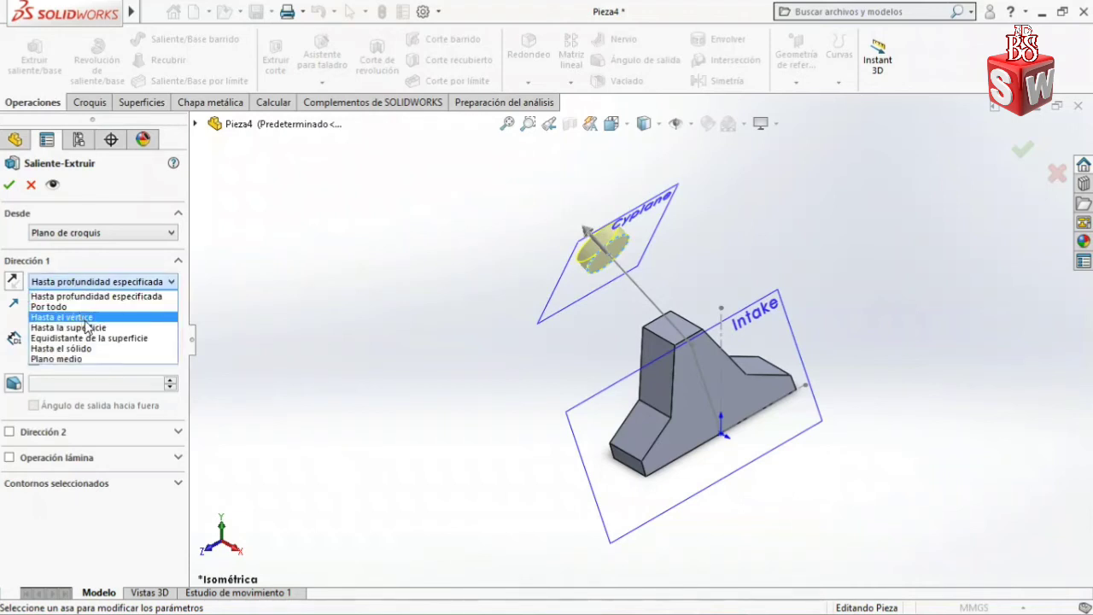
click(85, 320)
click(96, 281)
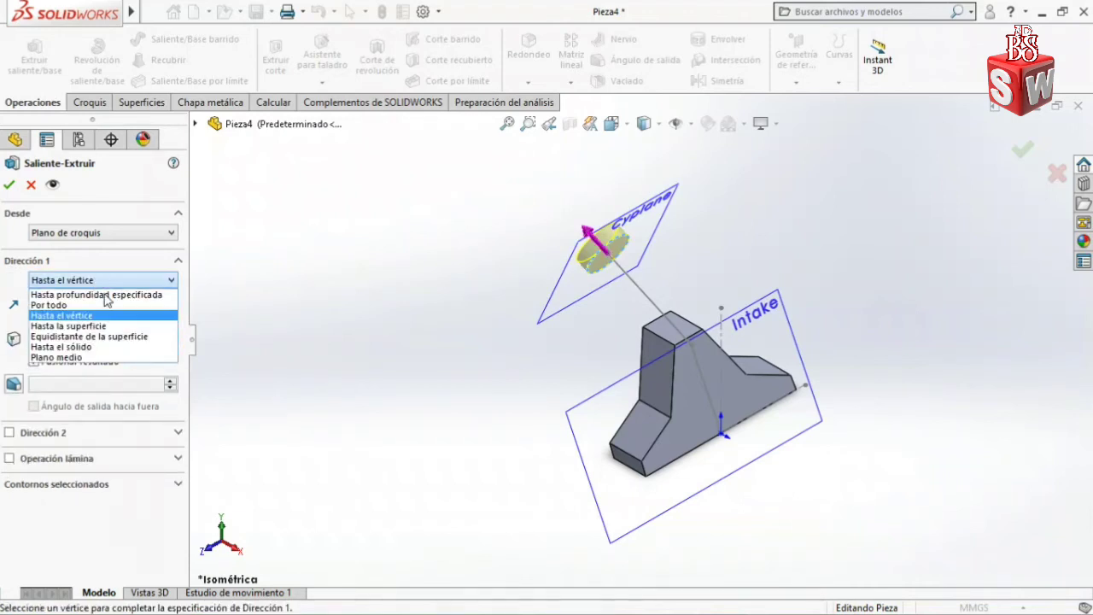
click(117, 323)
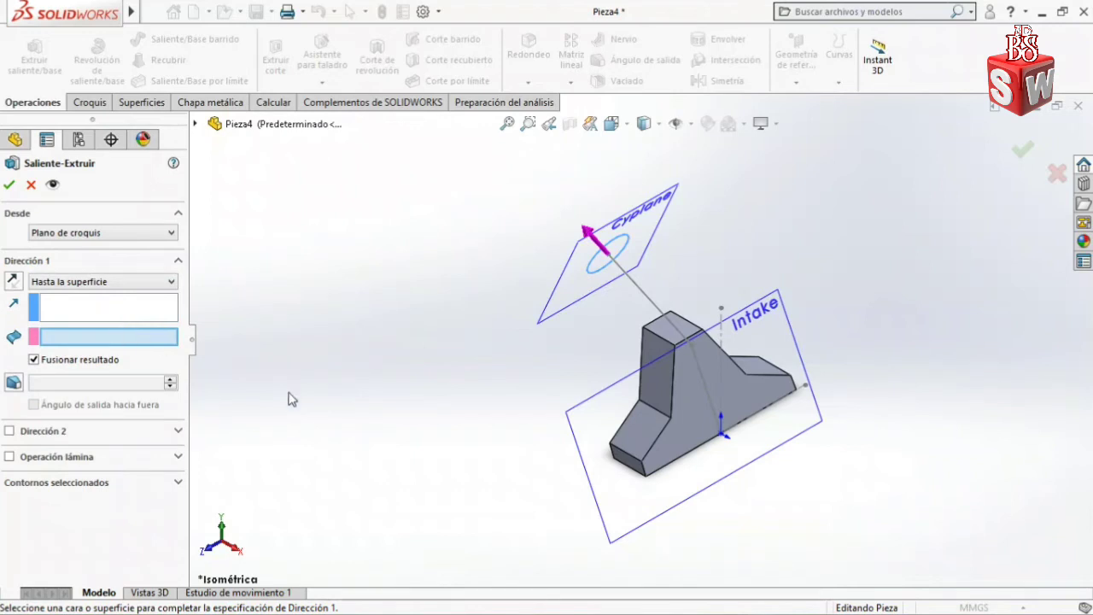
click(689, 372)
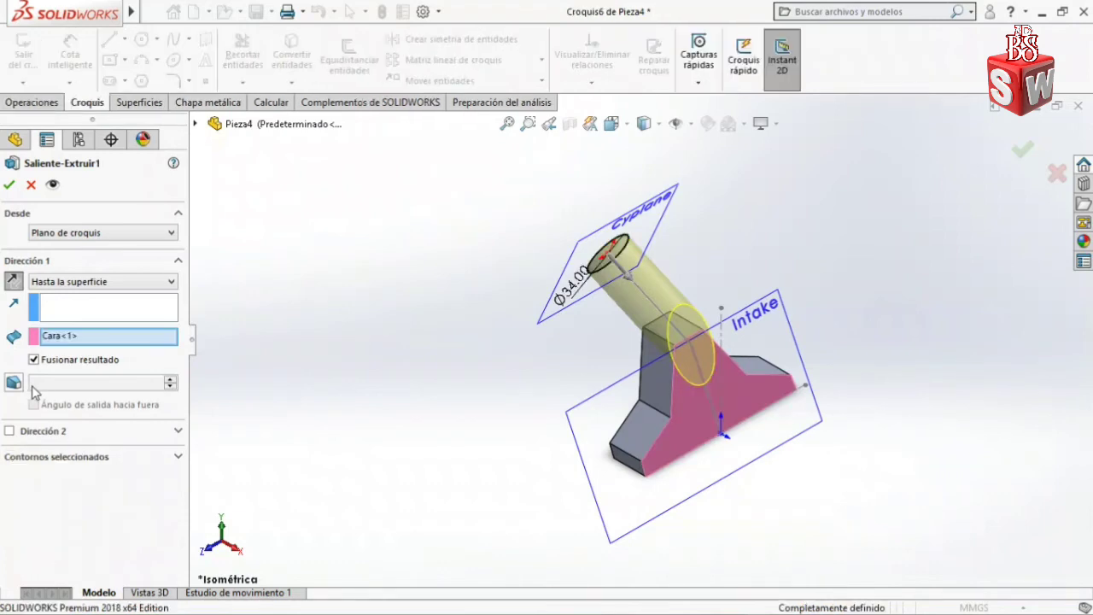
Add a 2° inward draft to the cylinder extrusion, without Ángulo de salida hacia fuera, and accept the feature
click(14, 384)
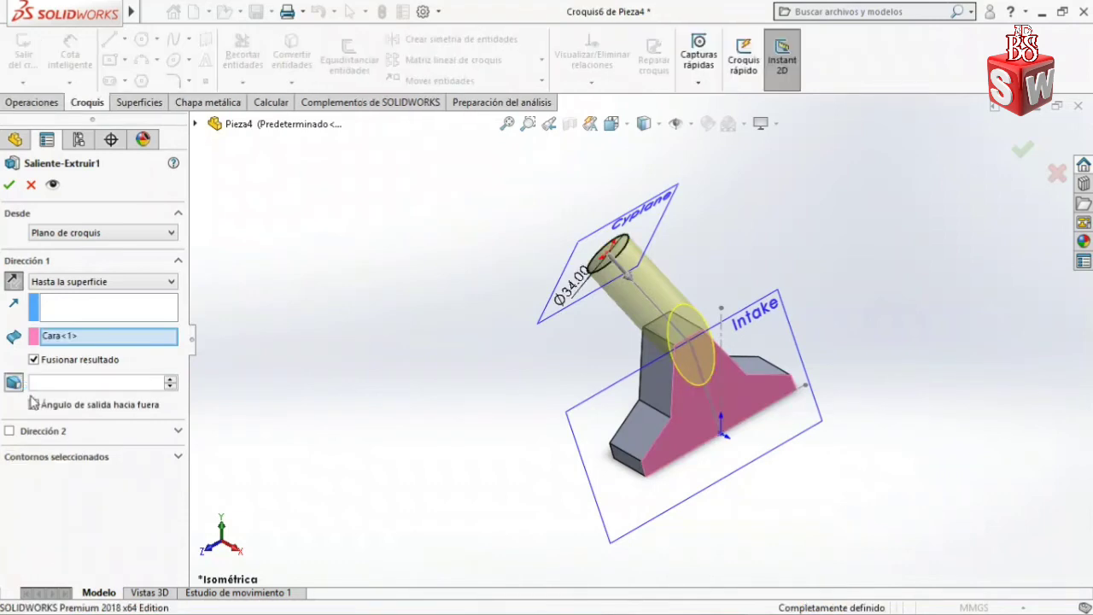
click(33, 404)
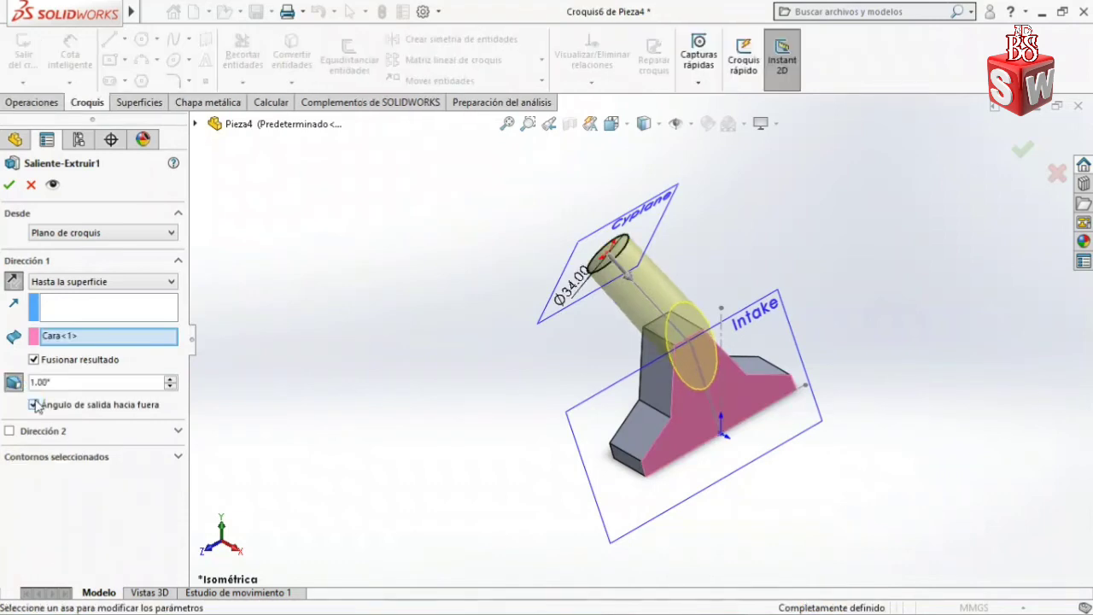
click(34, 404)
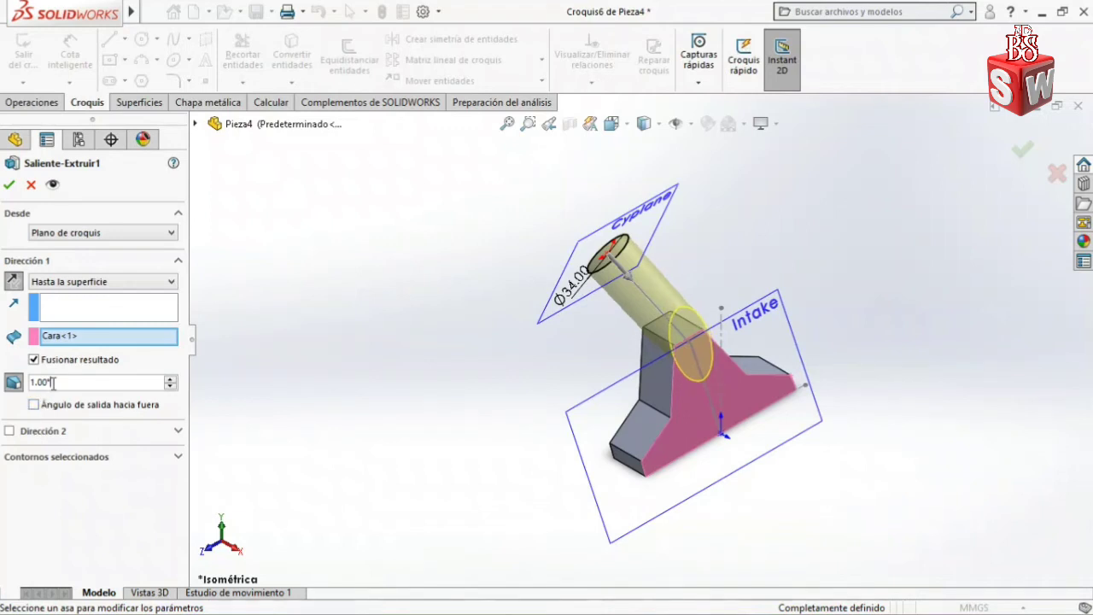
double_click(53, 384)
text(2)
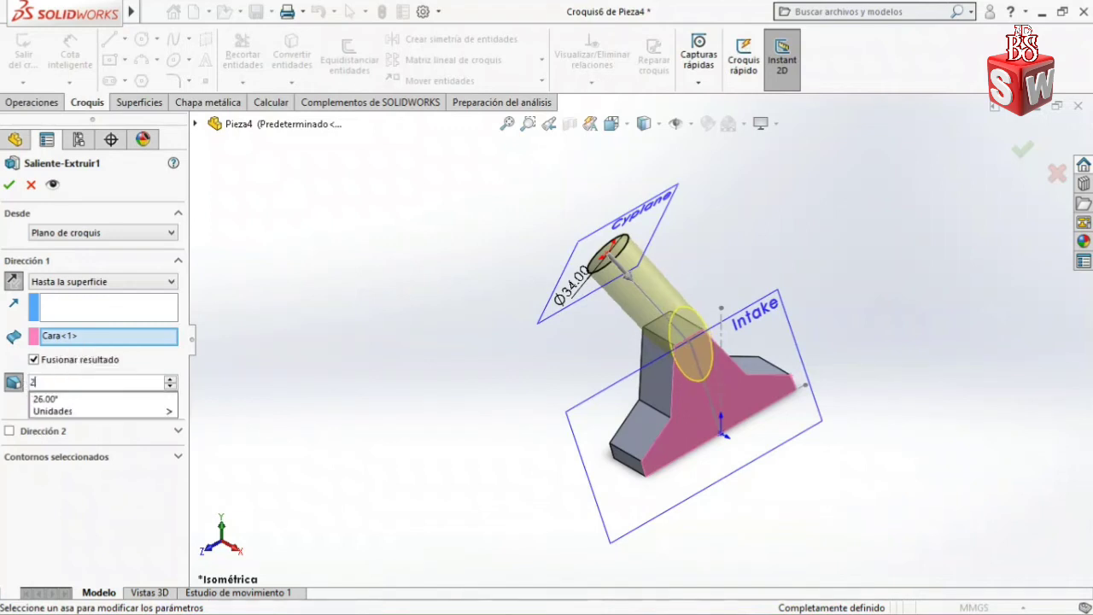
key(Return)
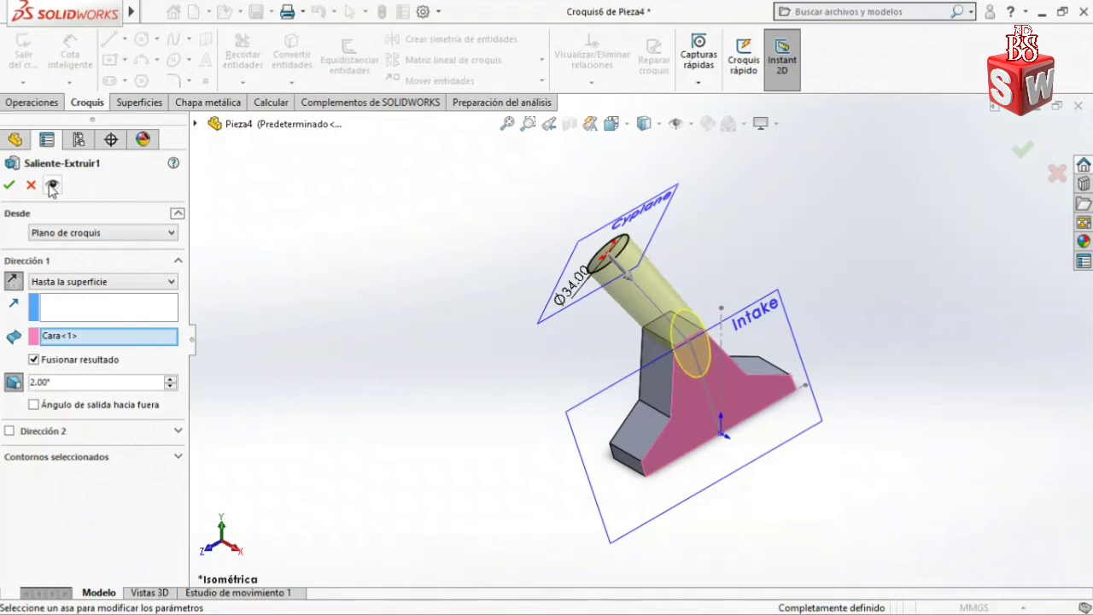
click(8, 183)
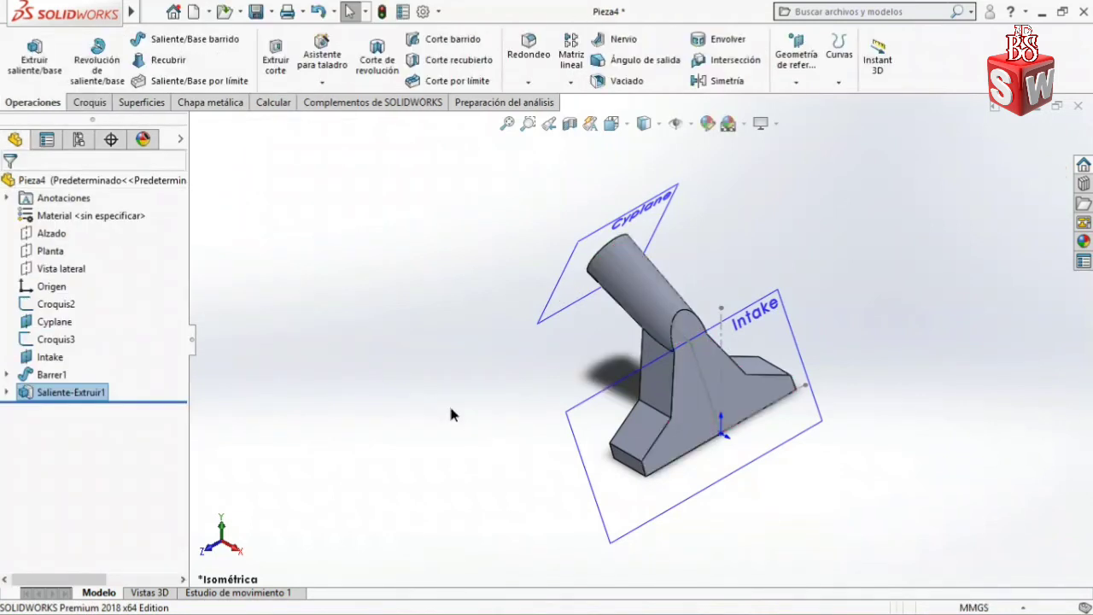
click(452, 414)
Begin a symmetric 3 mm Redondeo and select the long side edges of the swept body's near arm and adjoining neck
key(Left)
click(523, 65)
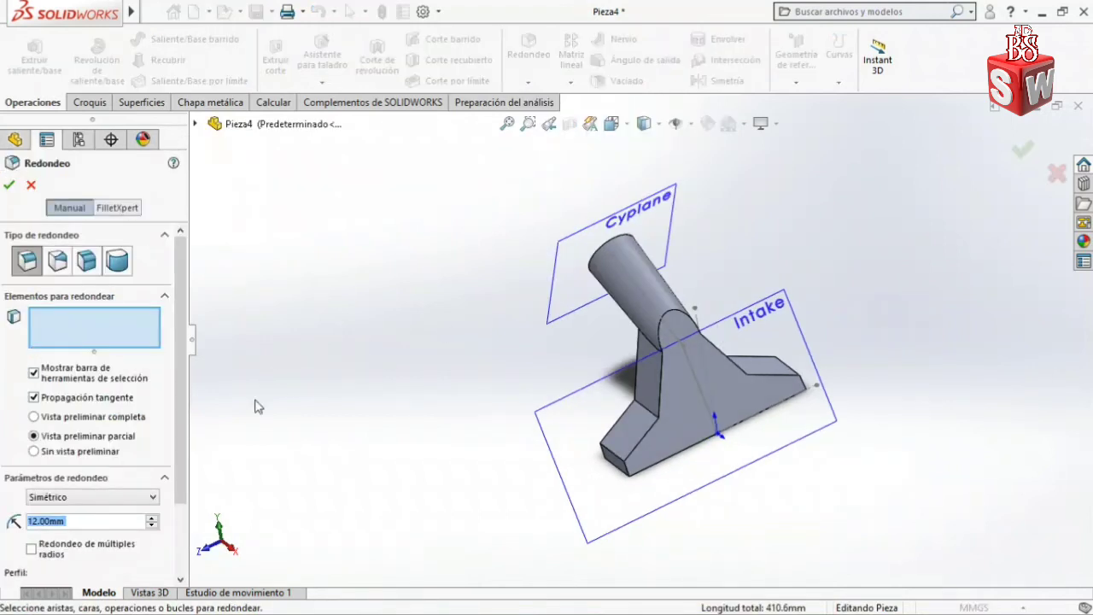
text(3)
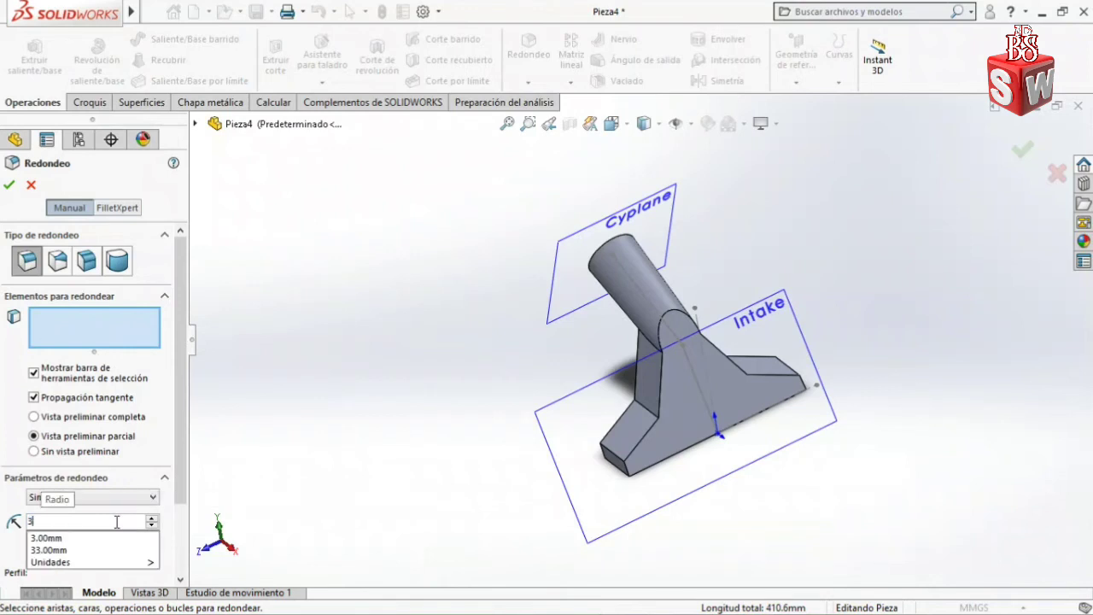
click(109, 538)
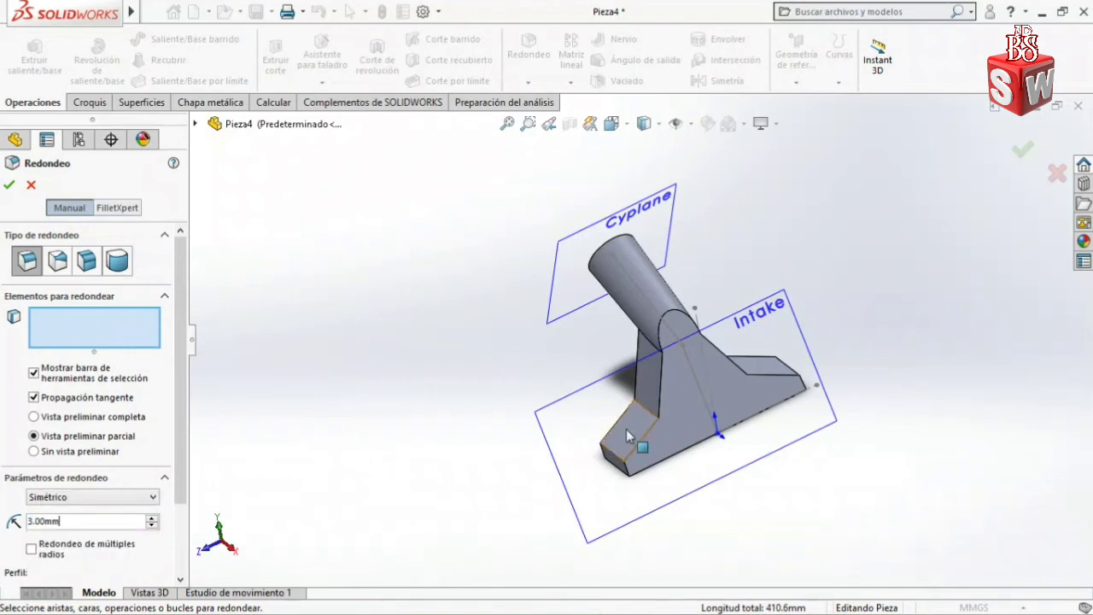
click(602, 455)
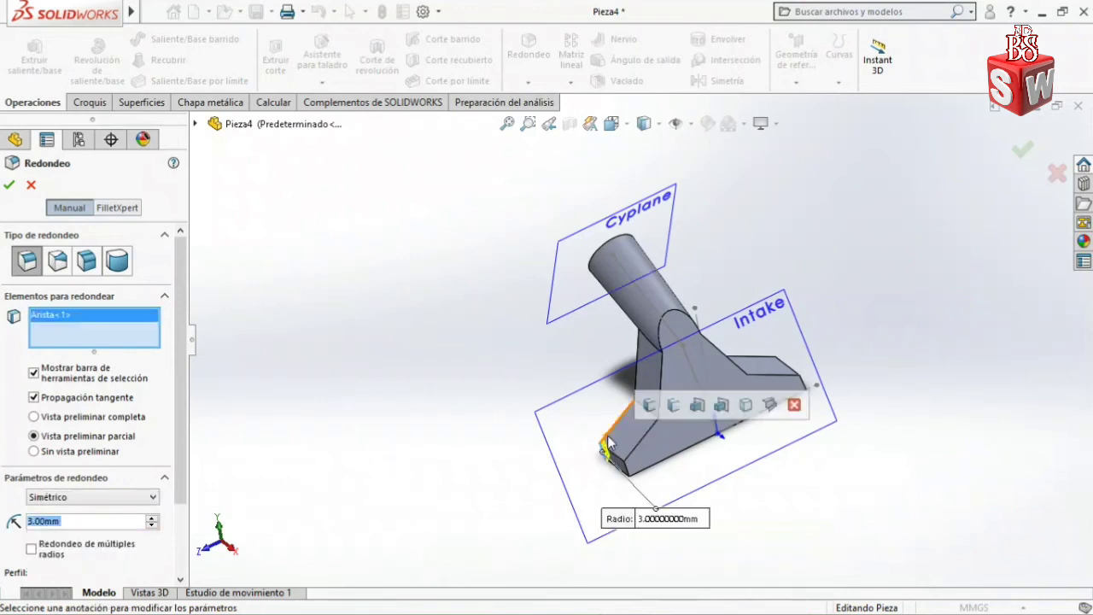
click(675, 407)
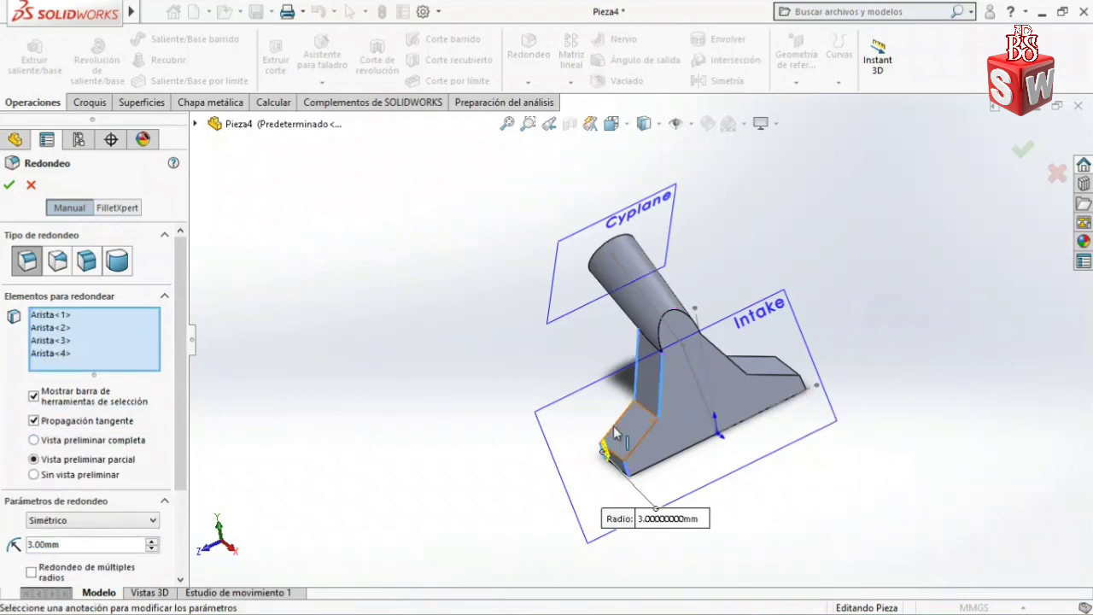
click(635, 446)
Add the matching side edges of the opposite arm and neck, including its end-face edges, to the 3 mm fillet and accept it
click(738, 368)
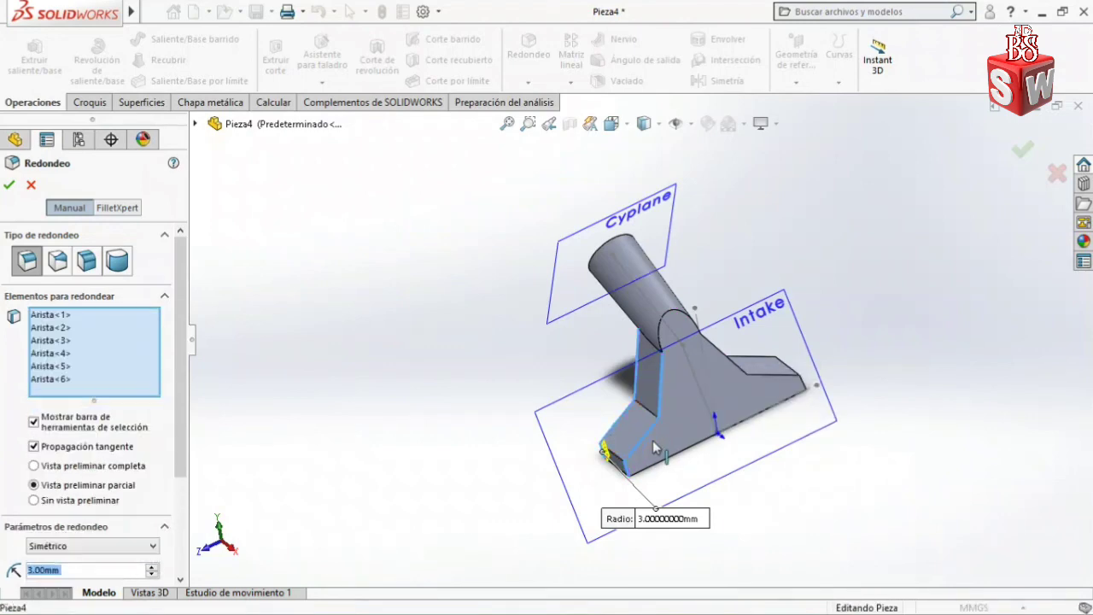
click(738, 365)
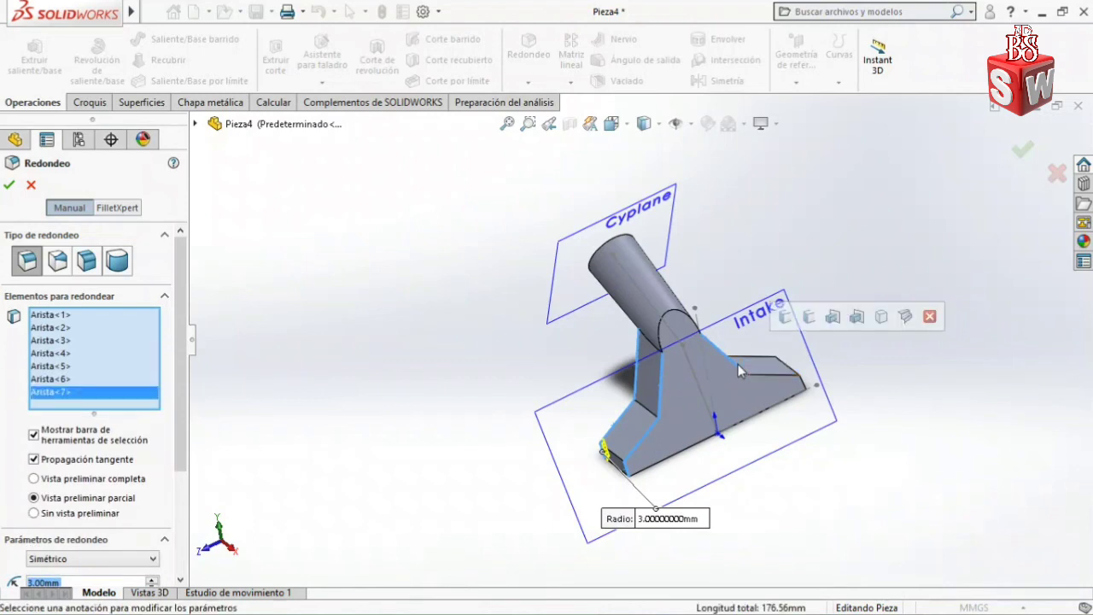
click(795, 325)
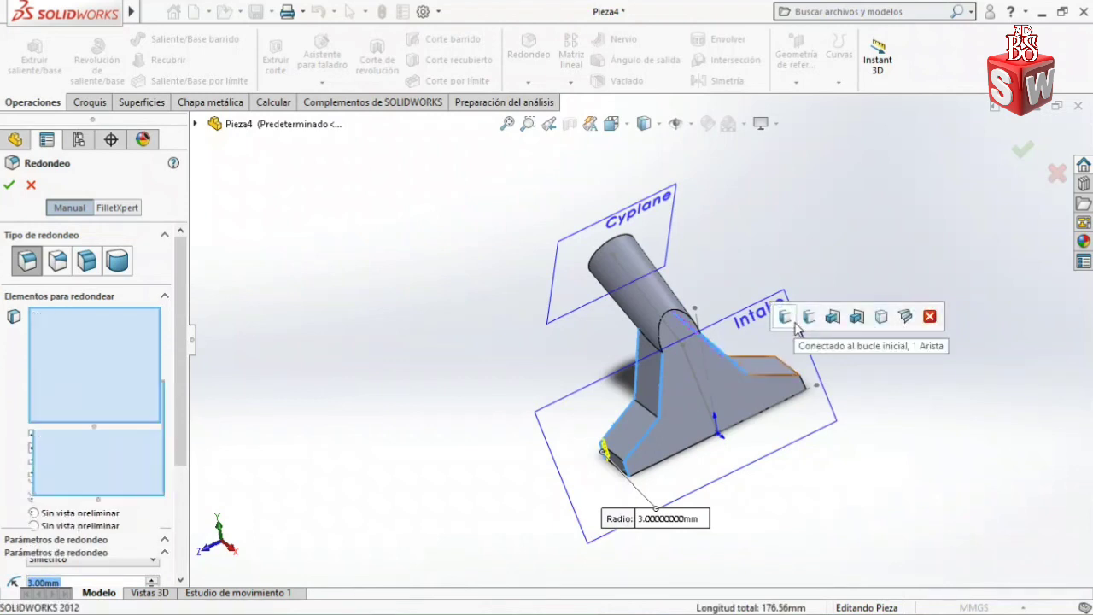
click(779, 382)
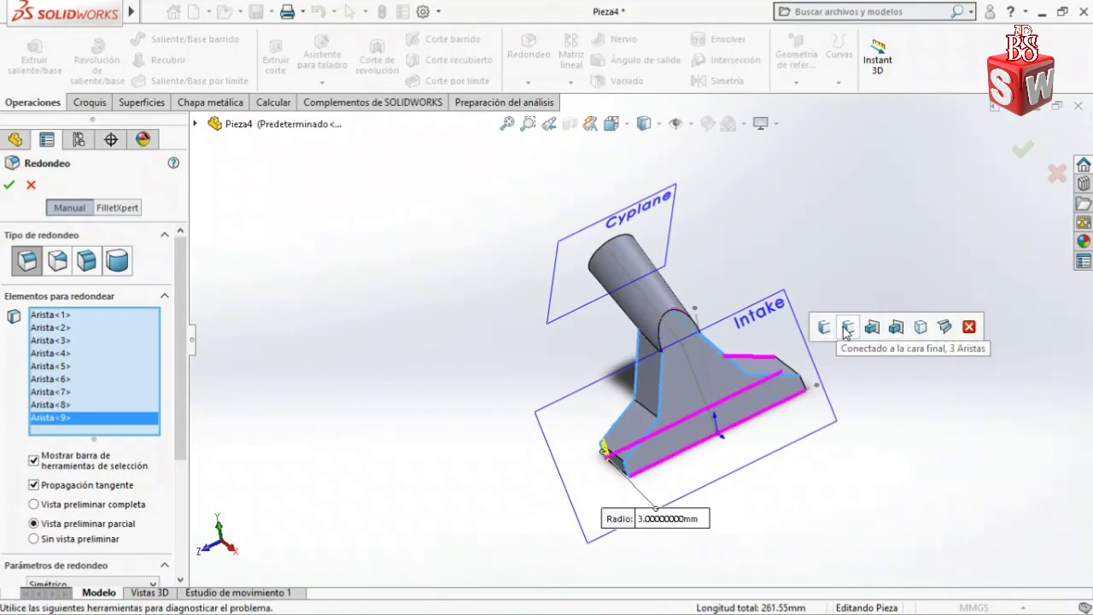
click(766, 364)
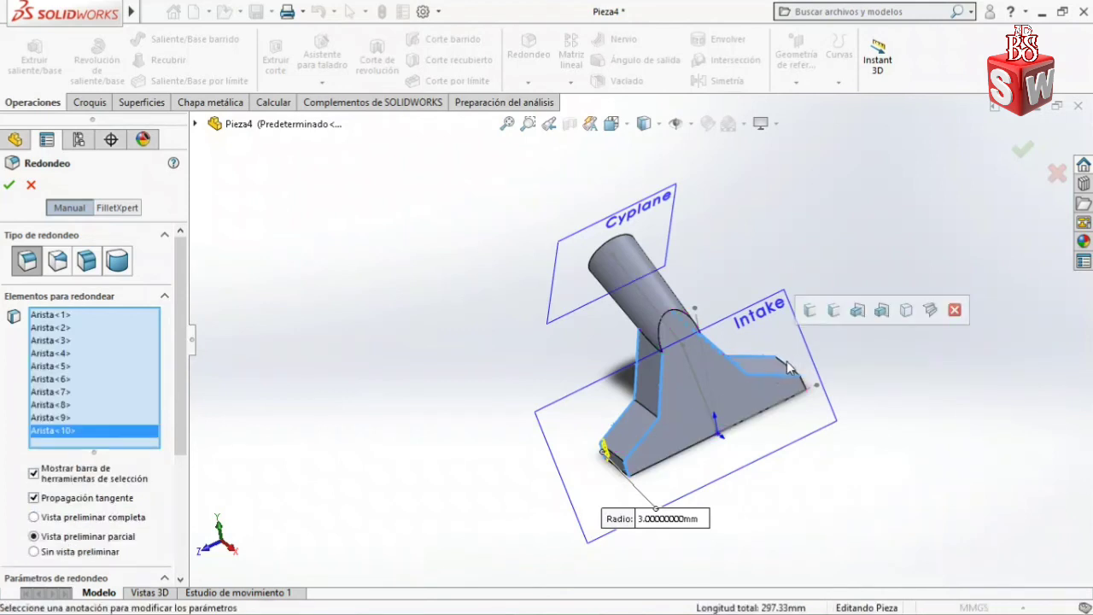
click(807, 389)
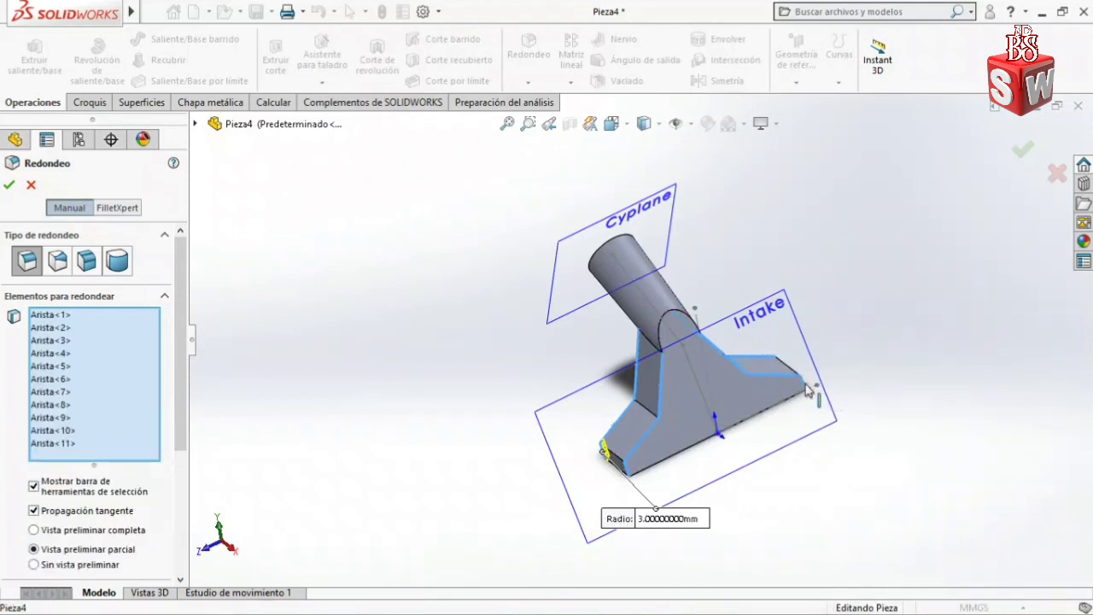
right_click(836, 376)
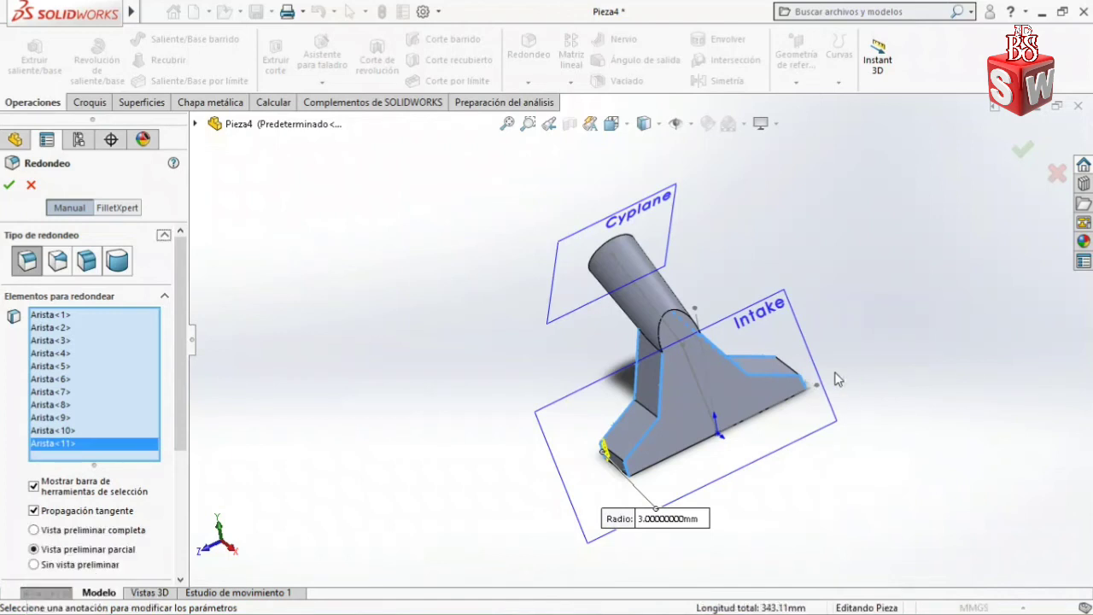
middle_drag(836, 373, 769, 374)
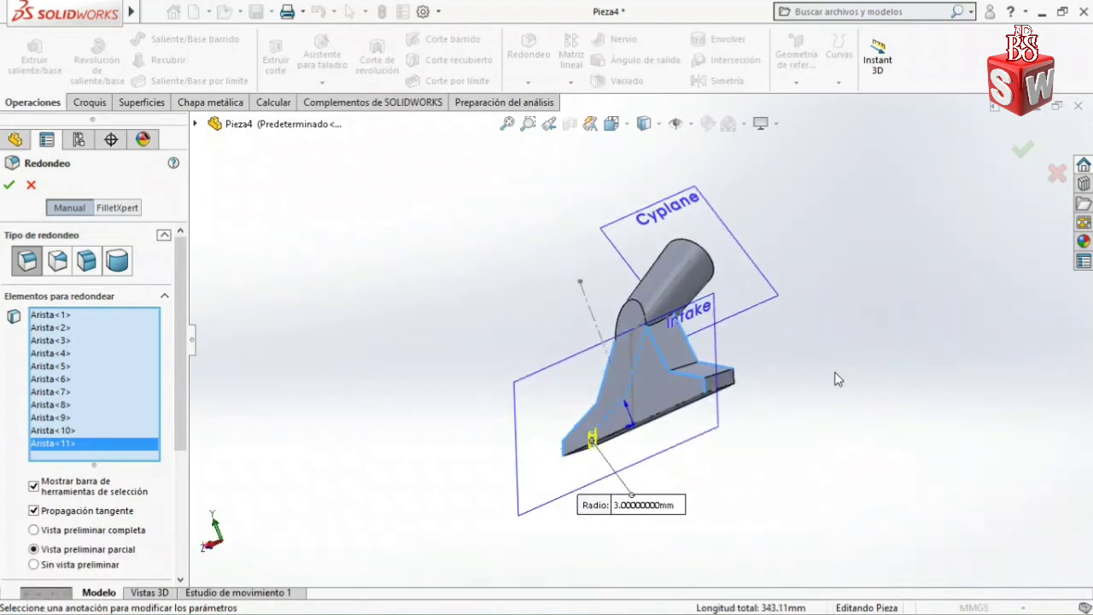
click(735, 378)
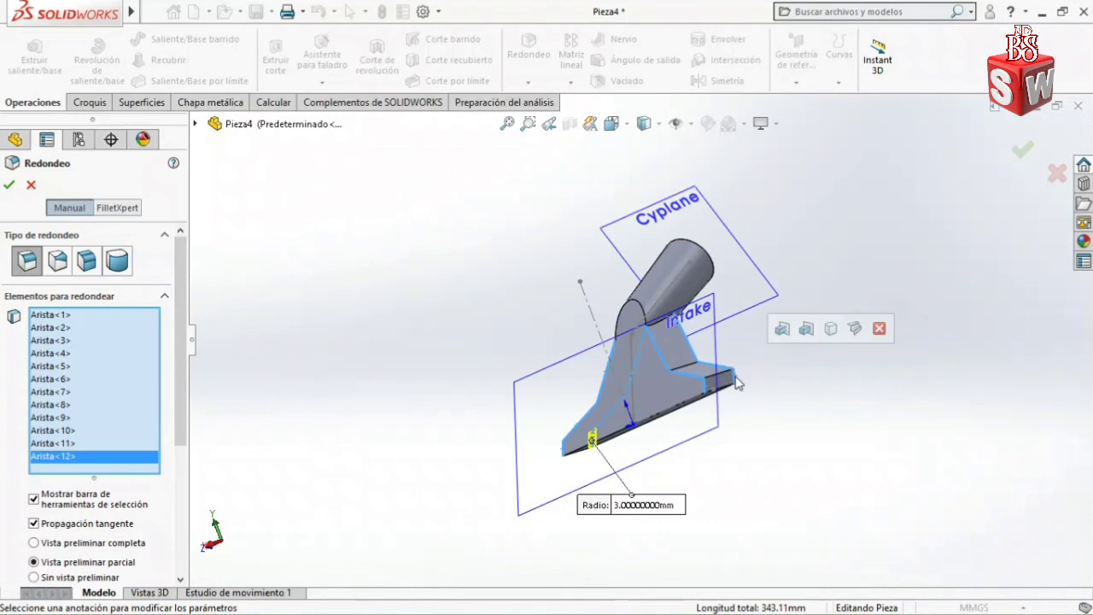
click(1022, 152)
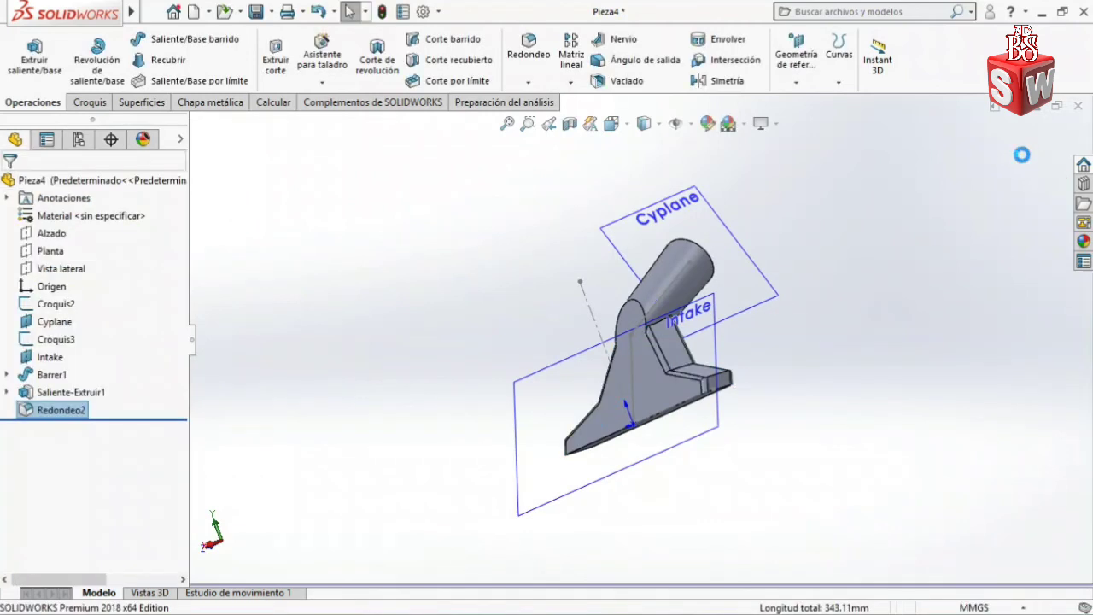
Fillet the edge where the cylinder meets the swept body's neck with a 12 mm radius
key(ctrl+7)
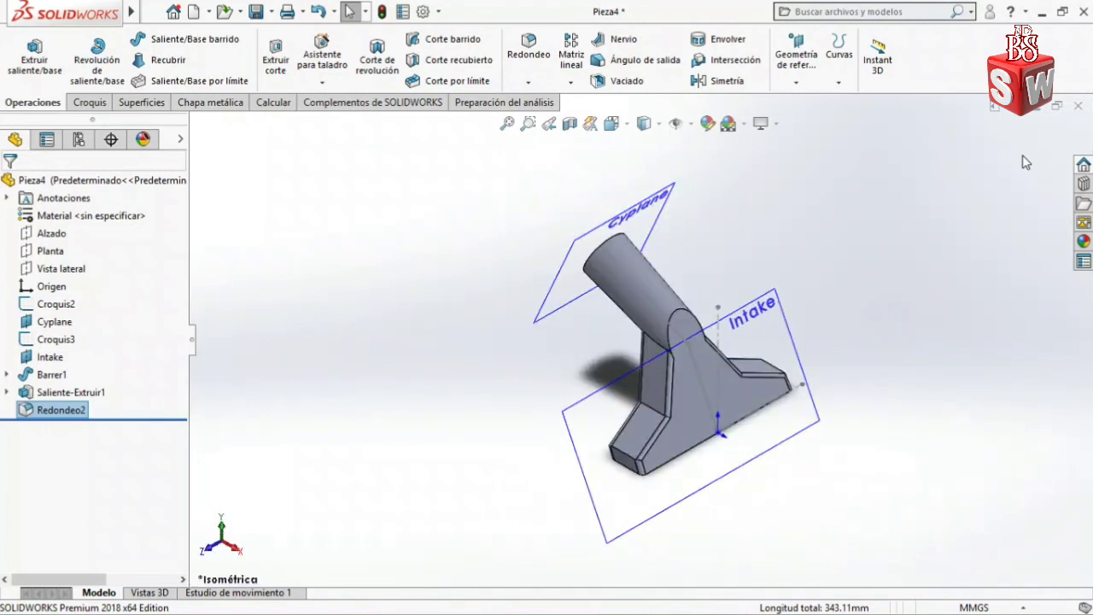
click(545, 54)
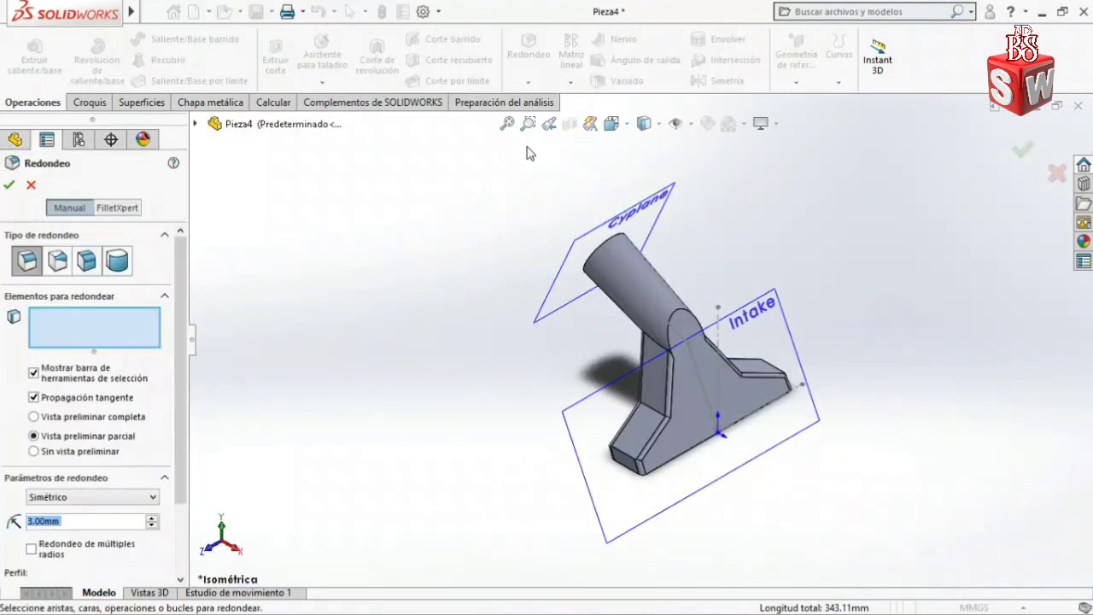
click(655, 343)
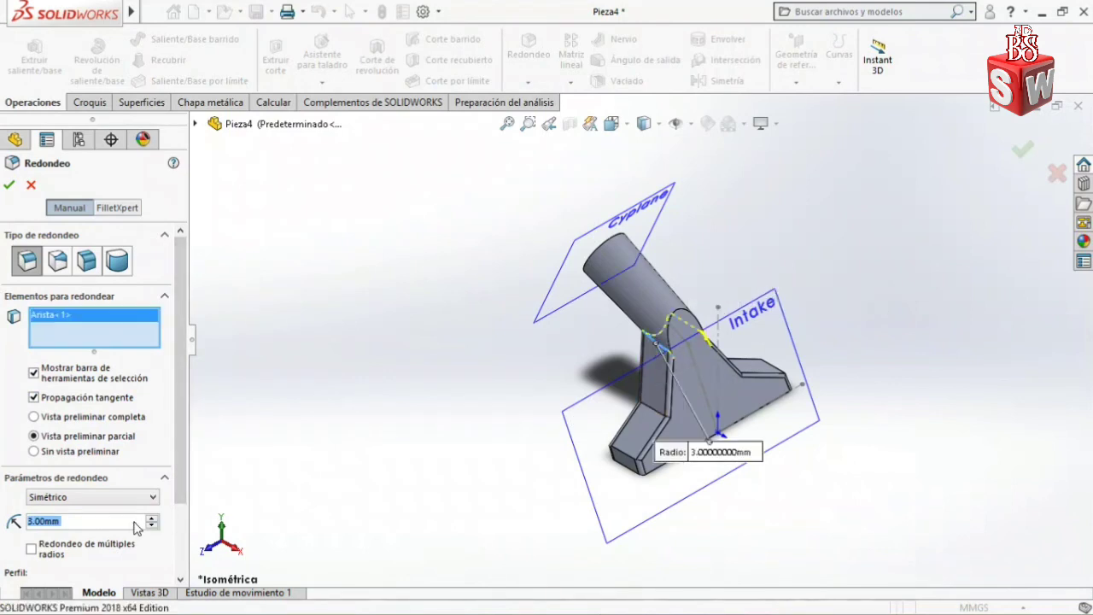
text(12)
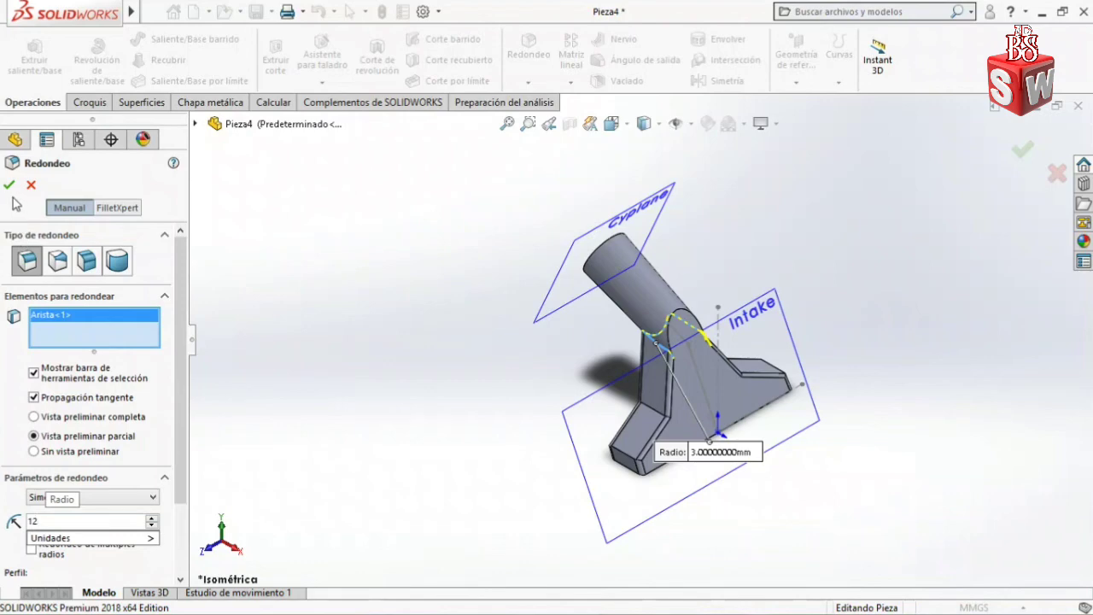
key(Return)
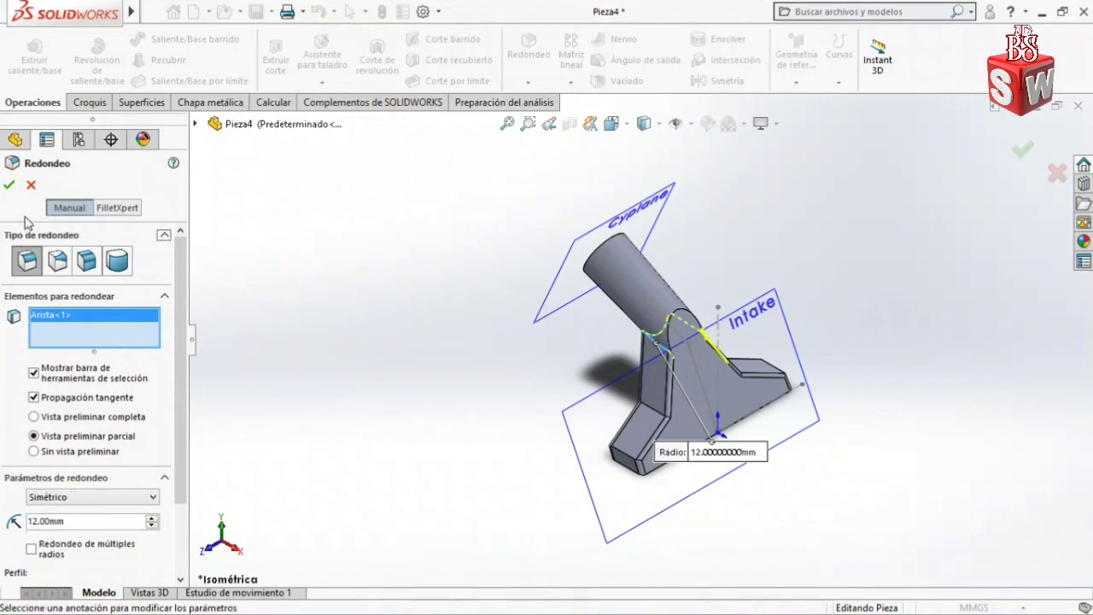
click(8, 188)
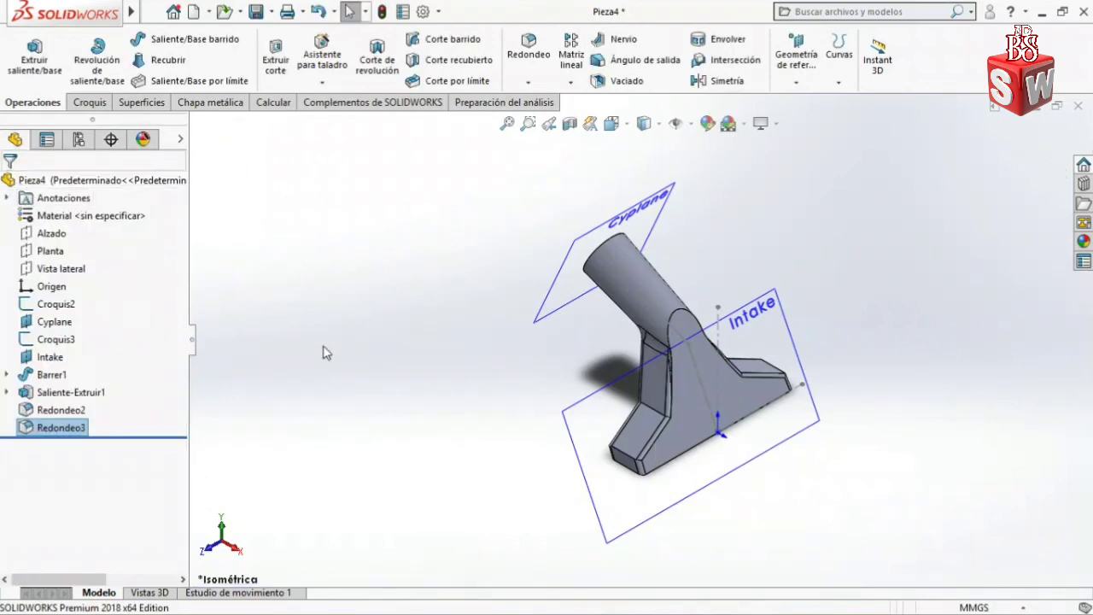
click(380, 370)
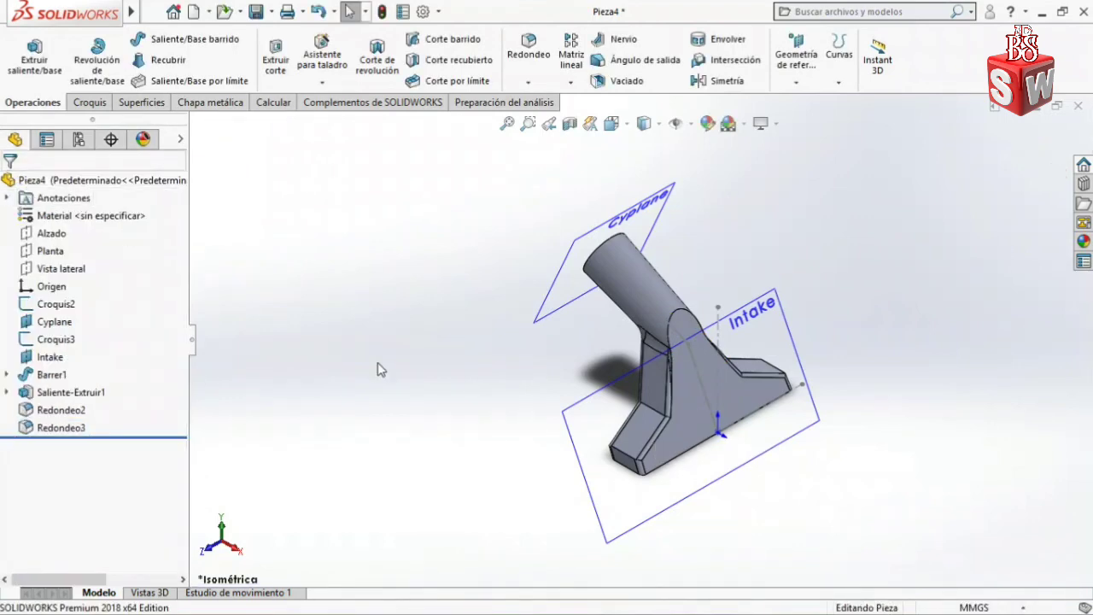
Hide the Cyplane and Intake reference planes
click(28, 324)
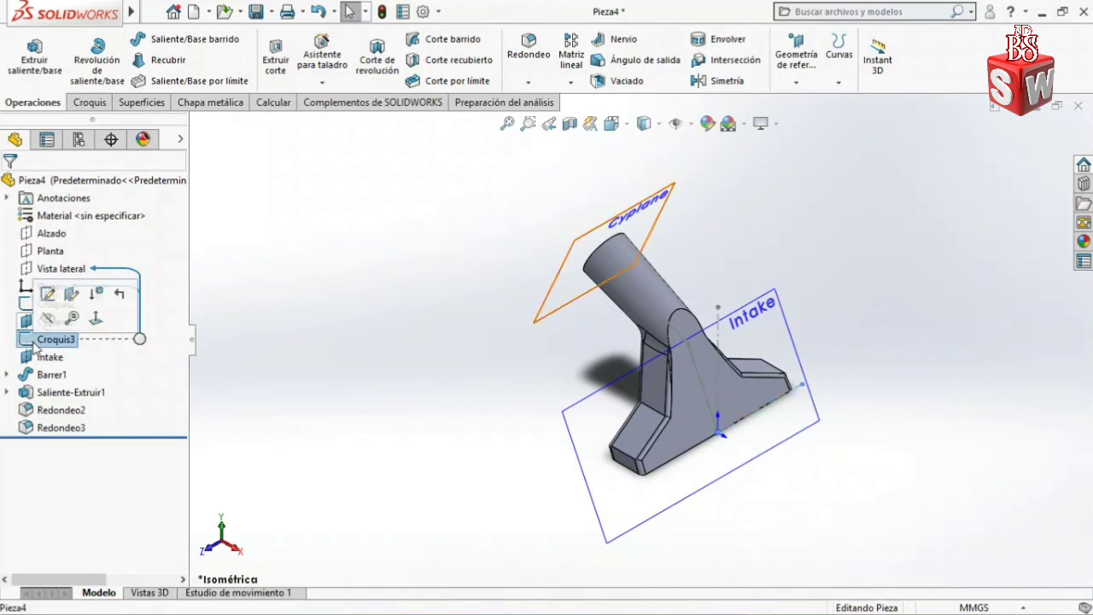
click(65, 300)
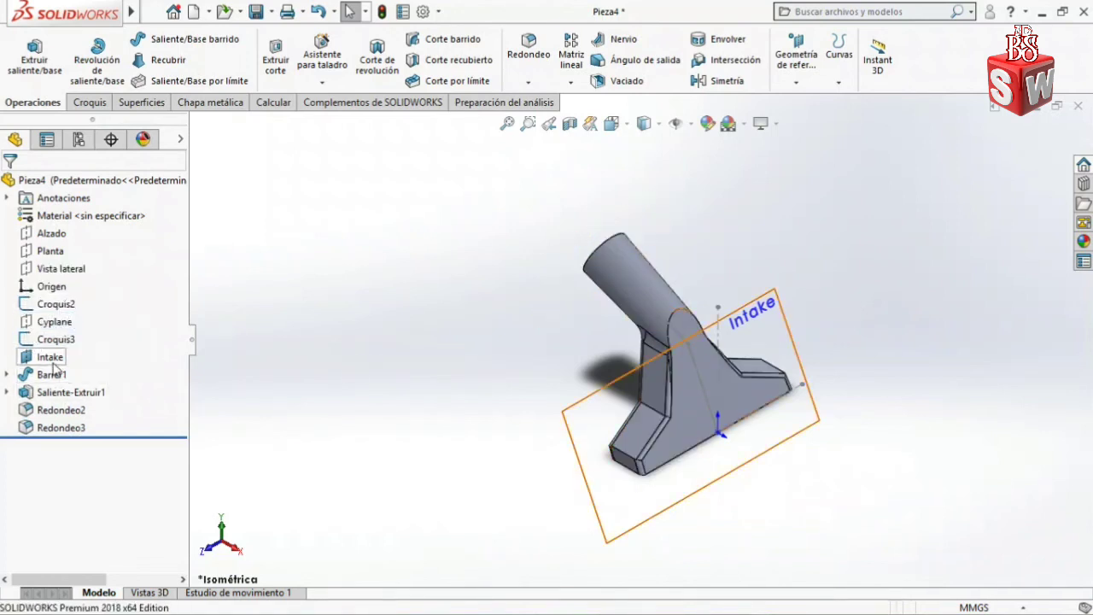
click(50, 357)
click(86, 345)
click(323, 420)
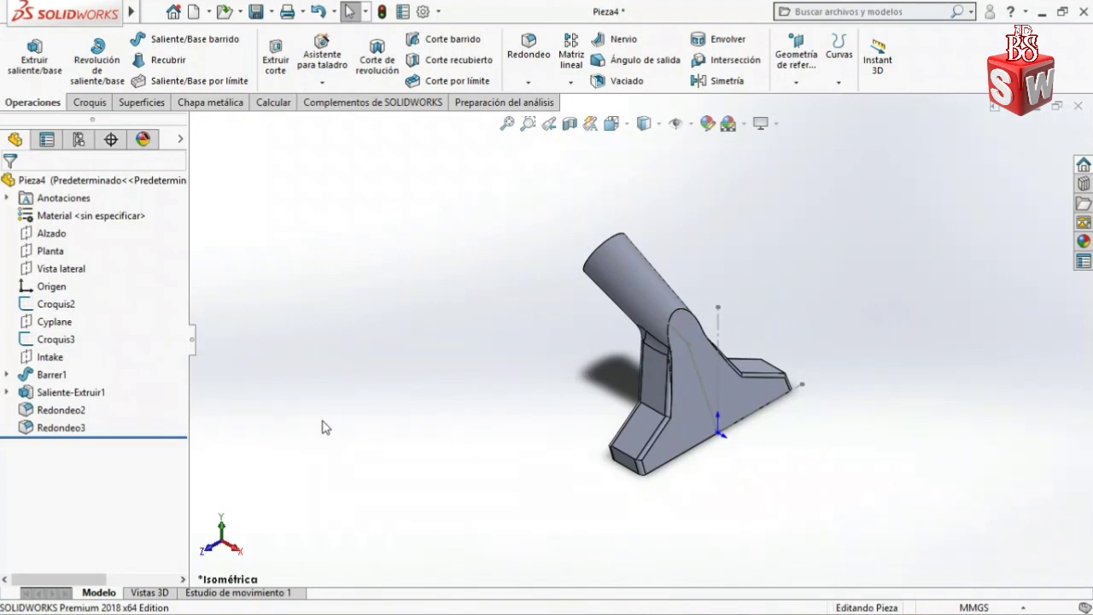
Hide the Croquis3 and Croquis2 sketches
key(Left)
key(Left)
key(Left)
key(Left)
key(Left)
key(ctrl+7)
click(45, 341)
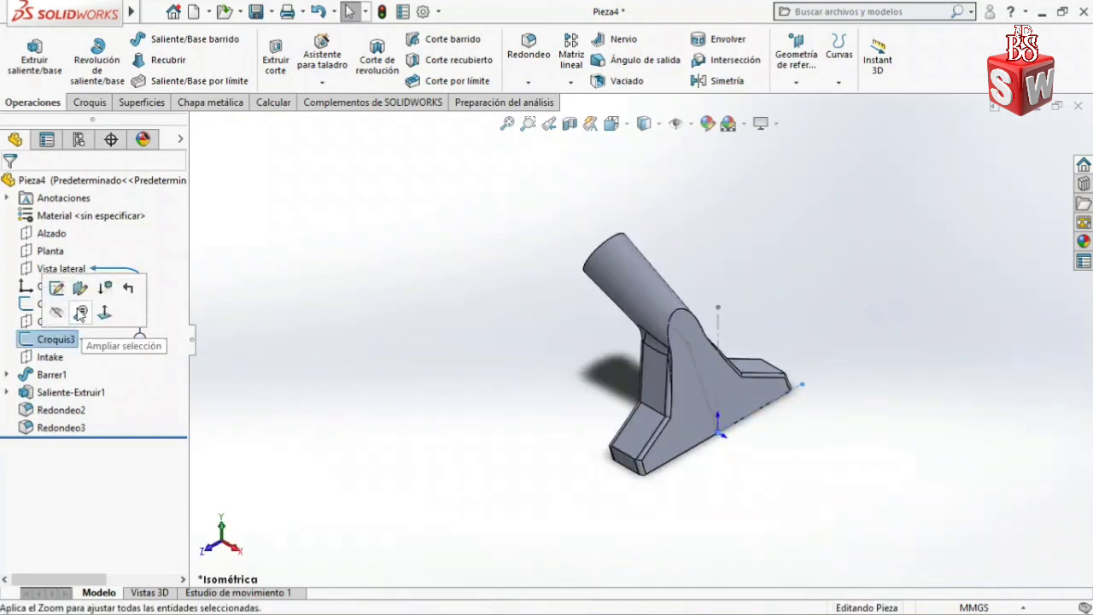
click(66, 313)
click(60, 304)
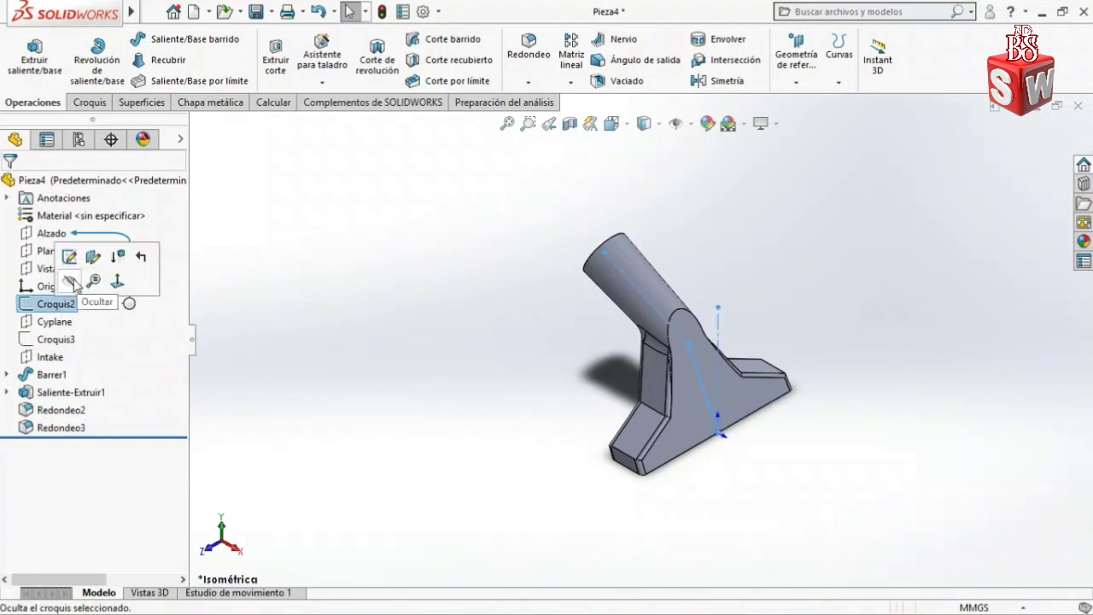
click(75, 303)
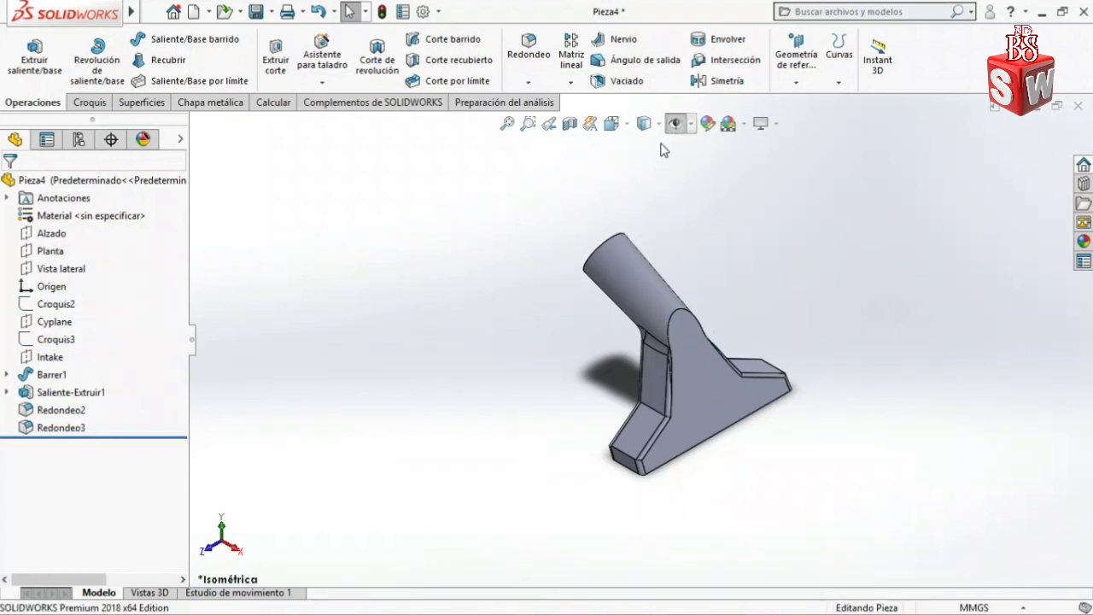
Start a shell with a 2 mm wall thickness and select the flat bottom face of the swept body for removal
click(640, 85)
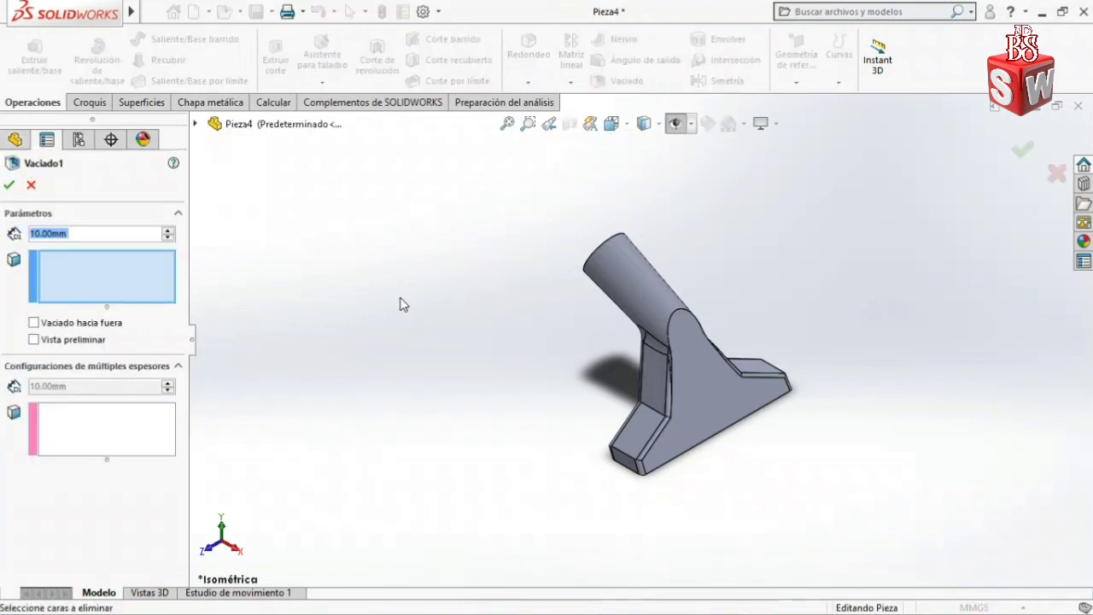
text(2)
key(Tab)
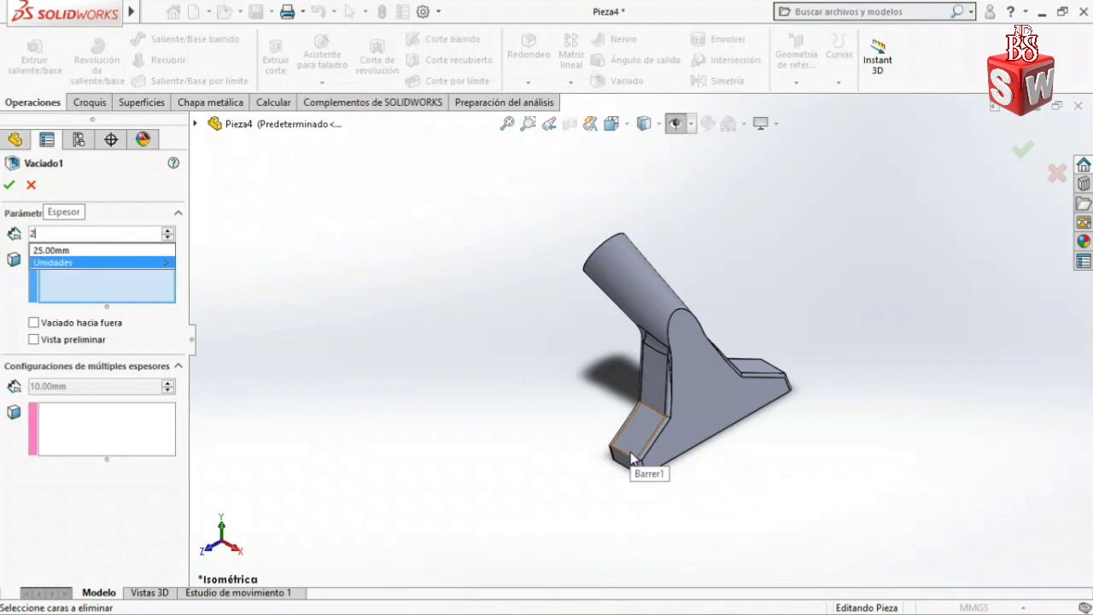
click(577, 464)
key(Up)
key(Up)
key(Up)
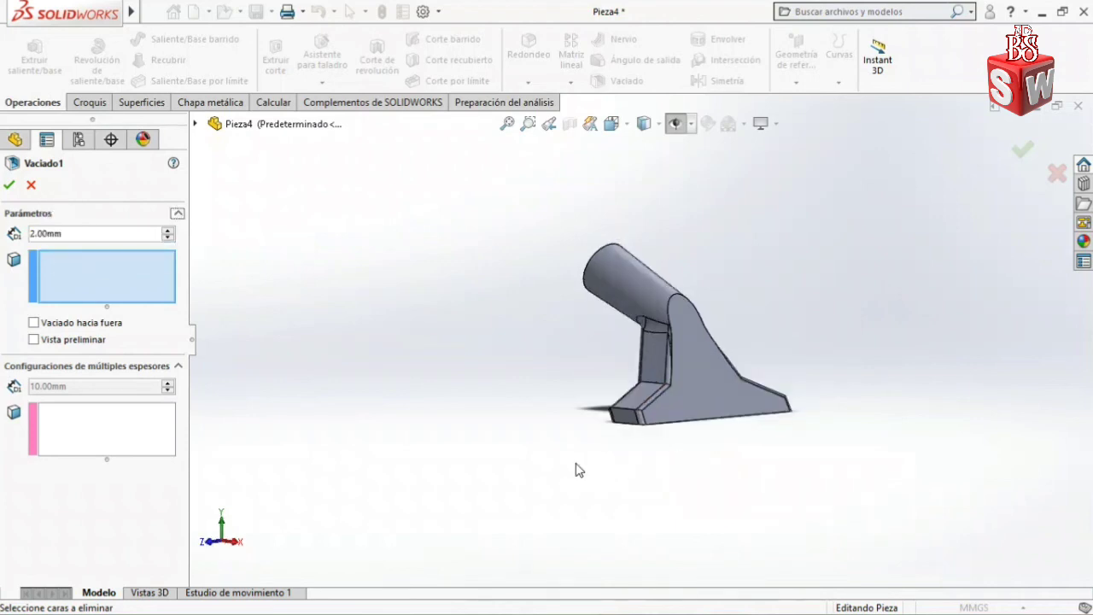
click(741, 417)
Add the circular end face of the cylinder to the faces removed by the shell and accept the feature
key(Right)
key(Right)
key(Right)
key(Right)
key(Right)
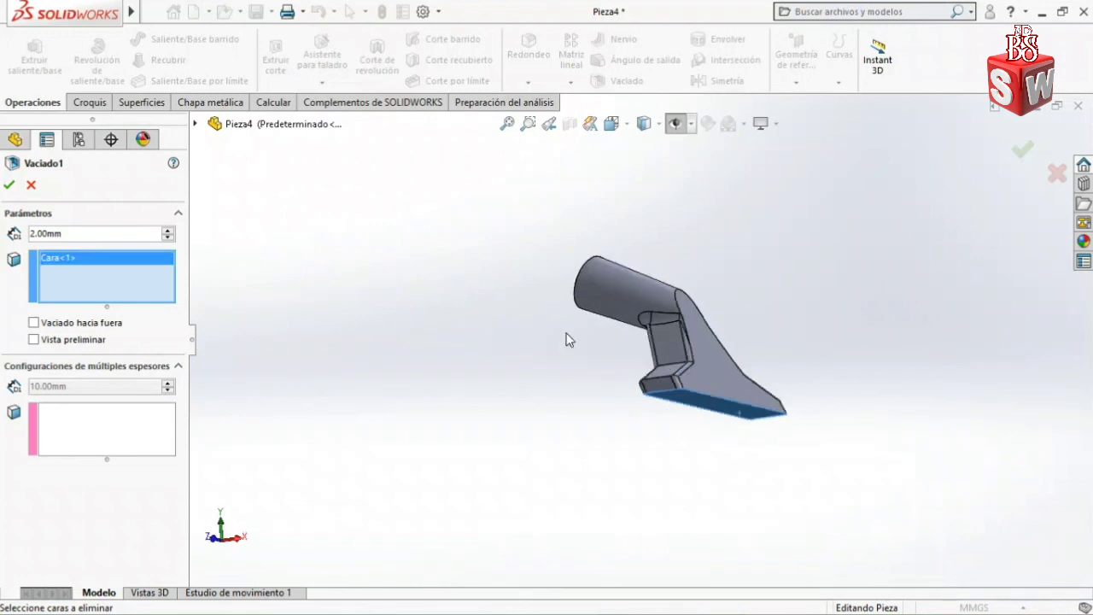
click(587, 293)
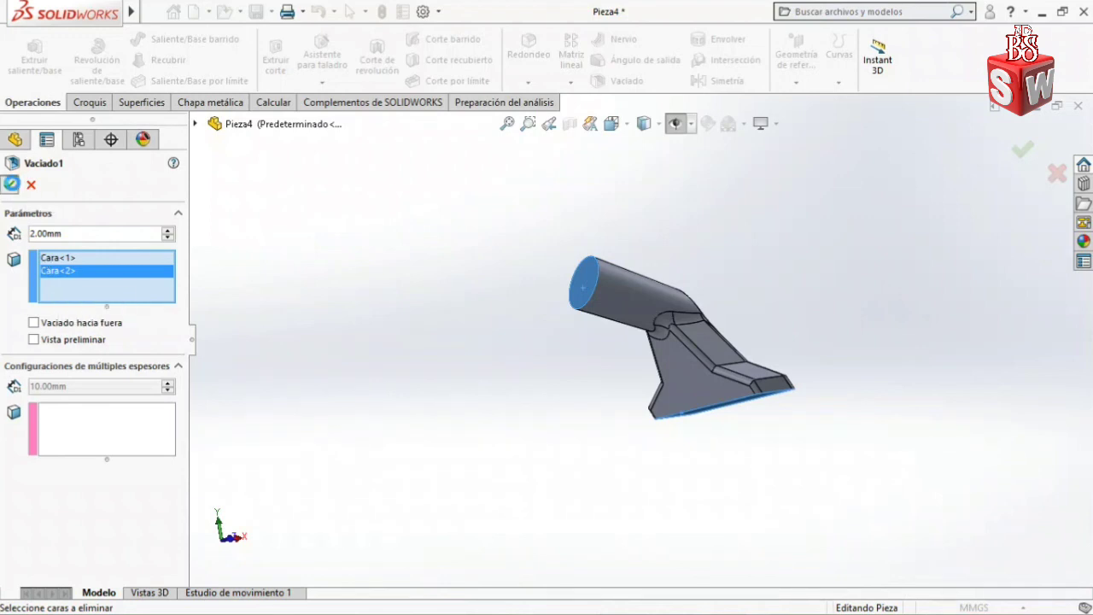
click(11, 183)
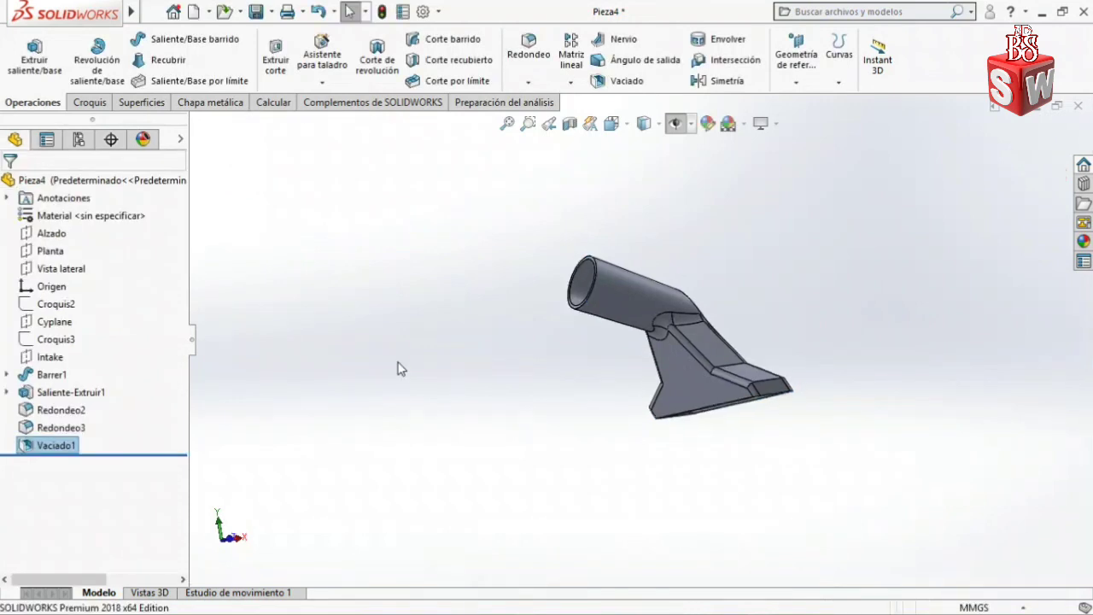
Inspect the shelled interior from the underside of the part, then return to the isometric view
key(ctrl+7)
key(Up)
key(Up)
key(Up)
key(Up)
key(Up)
key(Up)
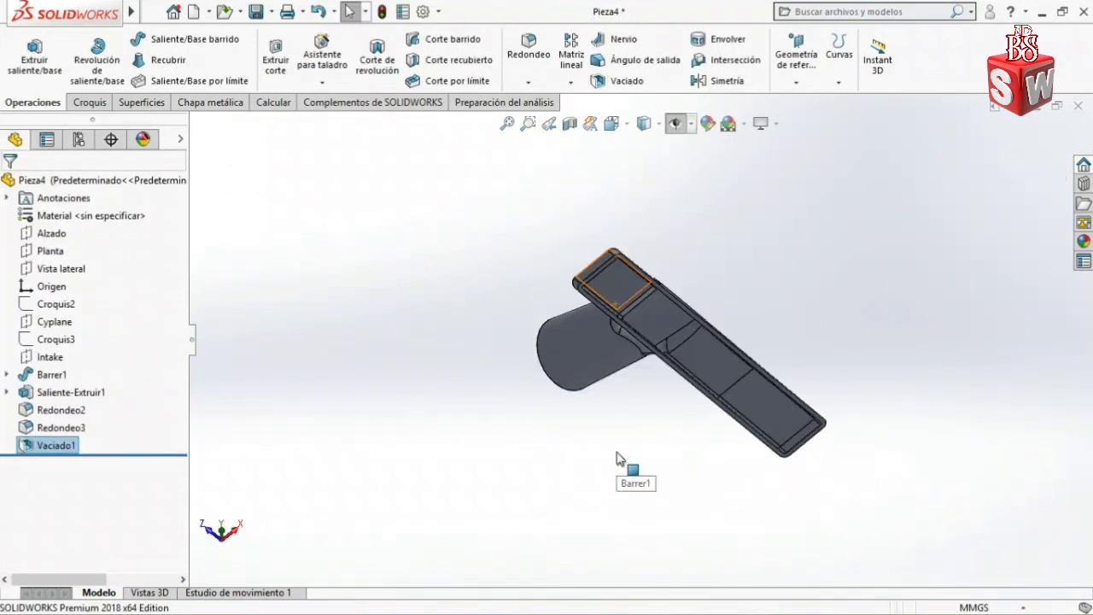
key(ctrl+7)
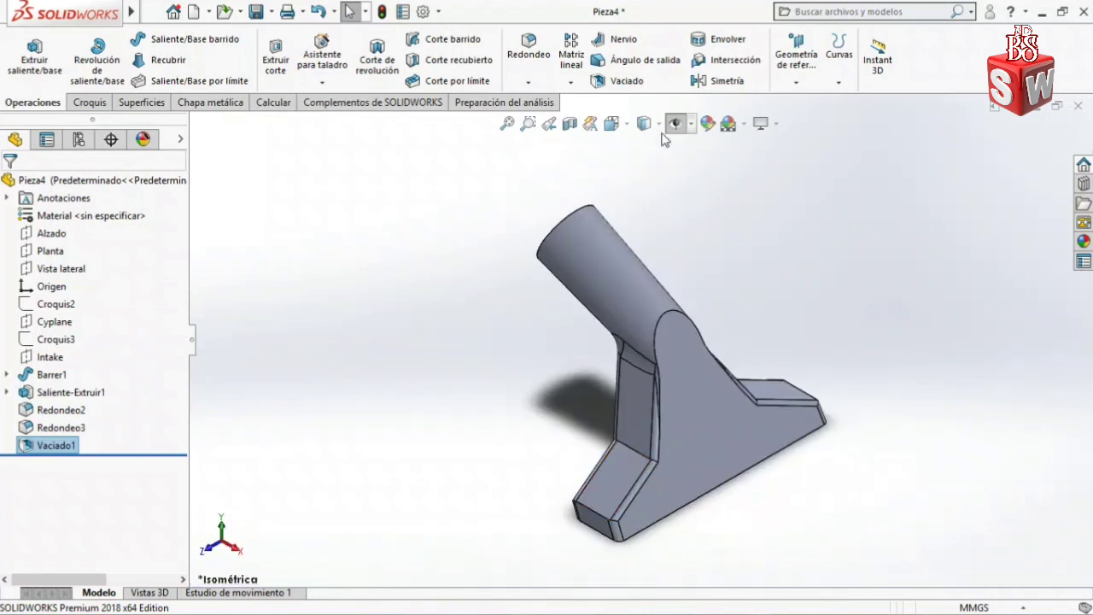
Inspect the wall thickness with a section view on the Alzado plane, then turn the section off and restore the isometric view
click(570, 125)
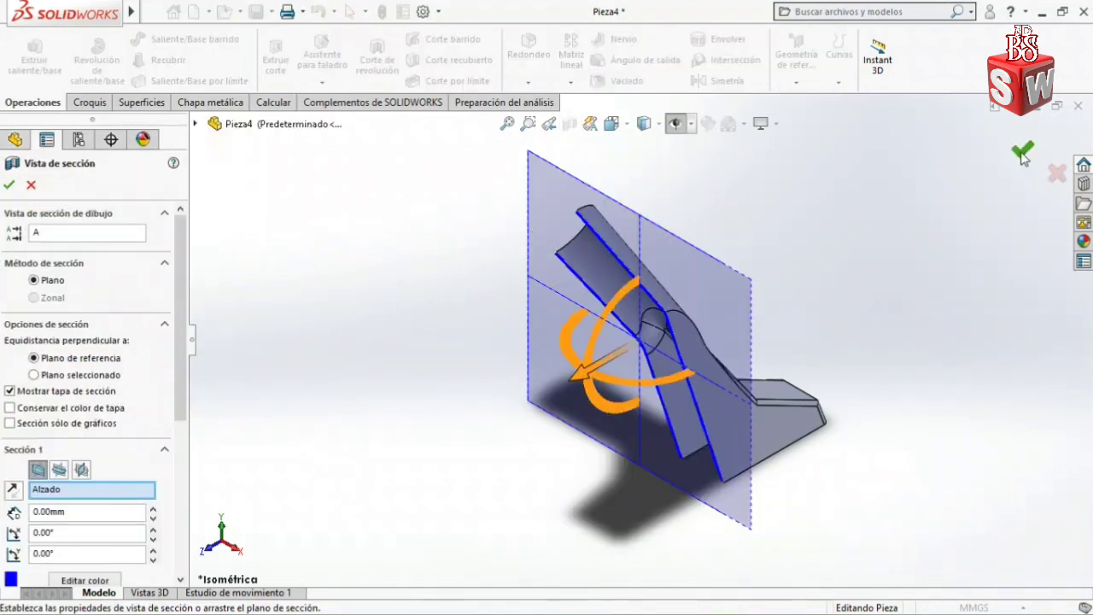
click(1023, 154)
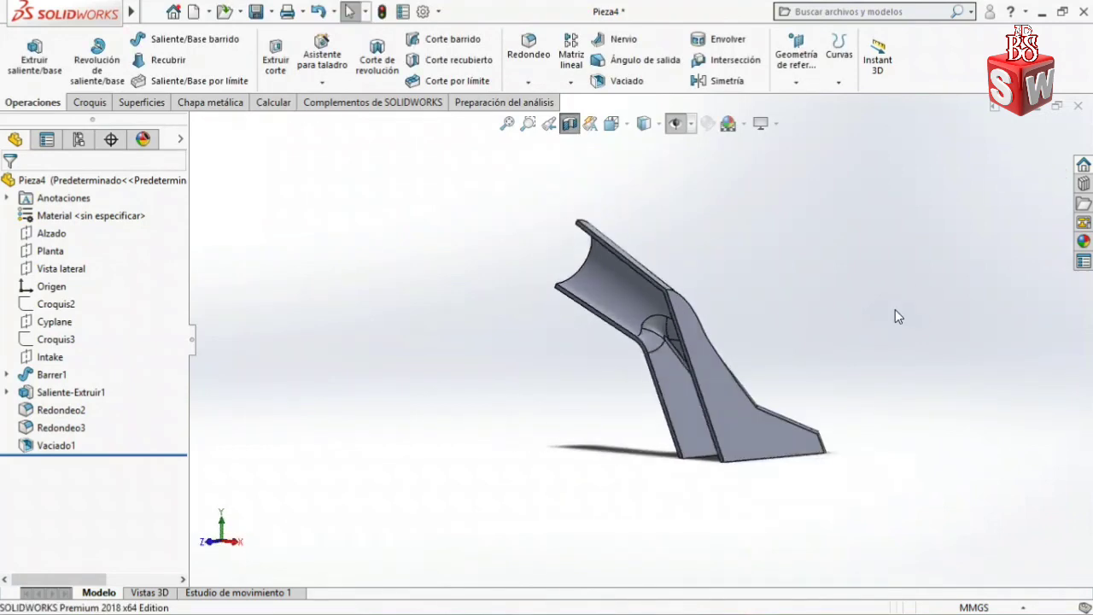
click(570, 124)
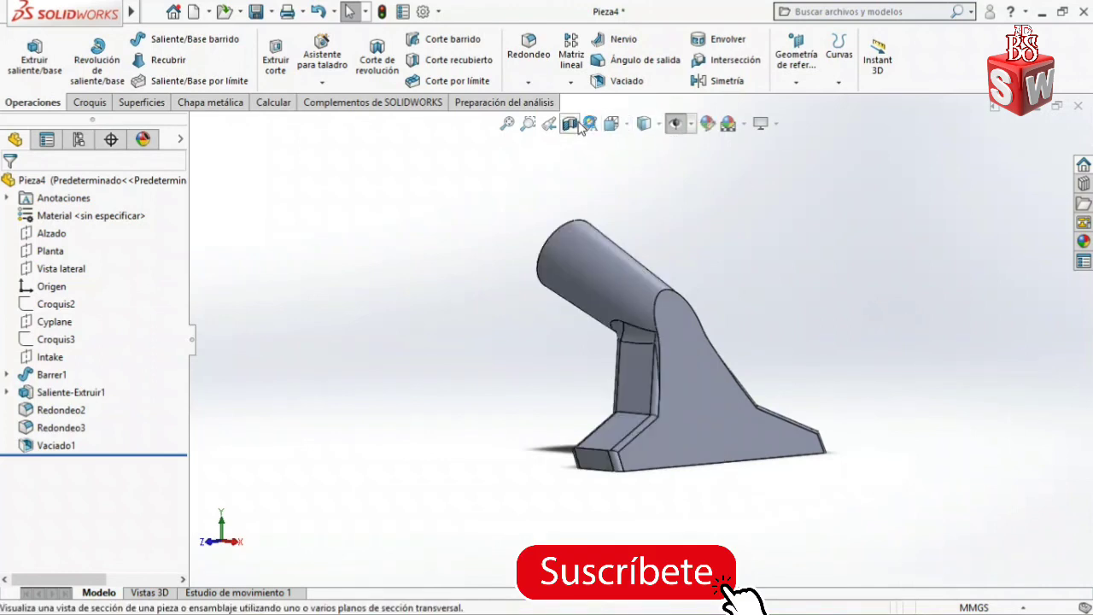
key(ctrl+7)
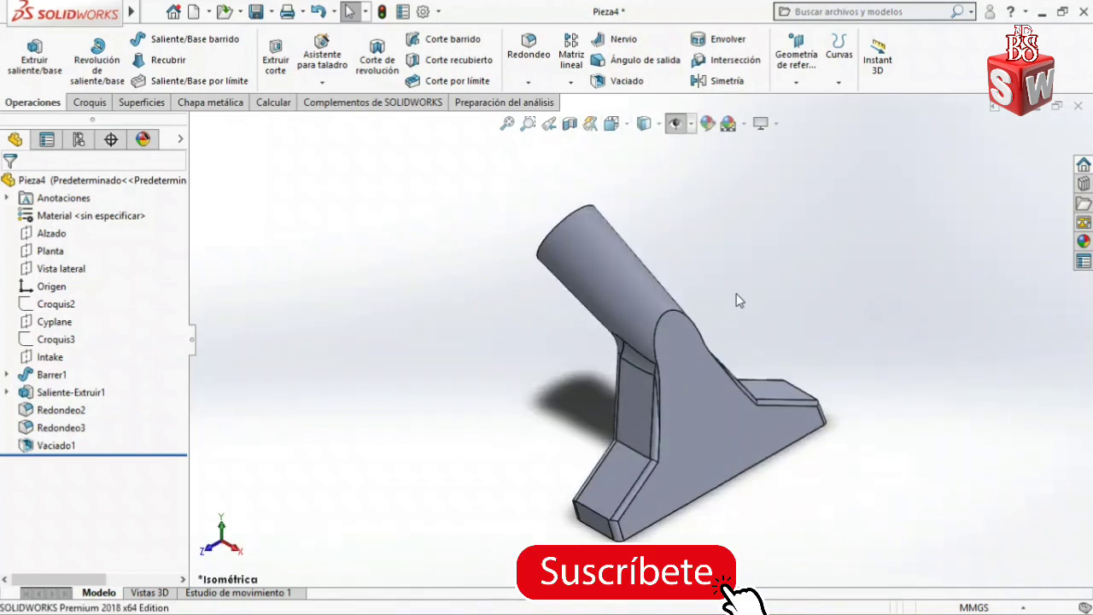